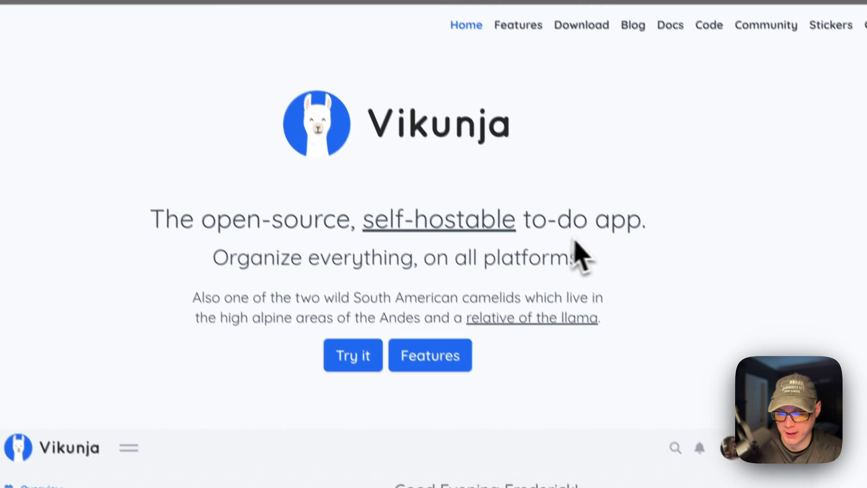
pyautogui.scroll(-3, 329, 244)
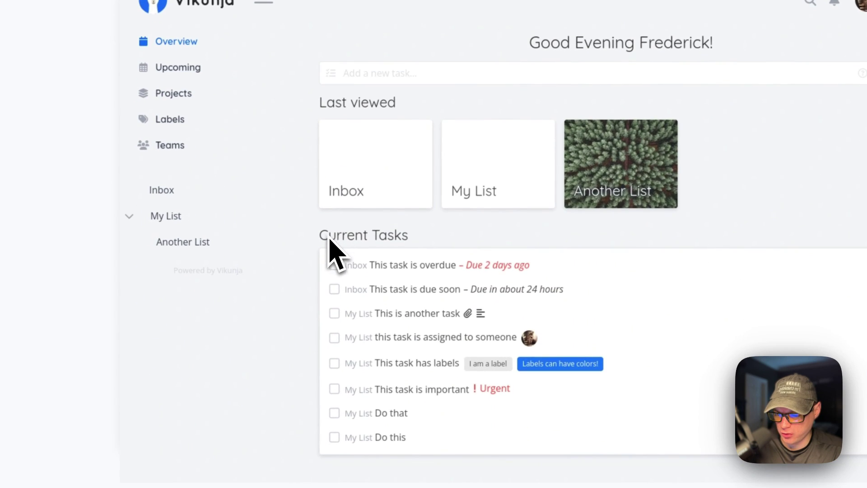
pyautogui.scroll(-3, 451, 316)
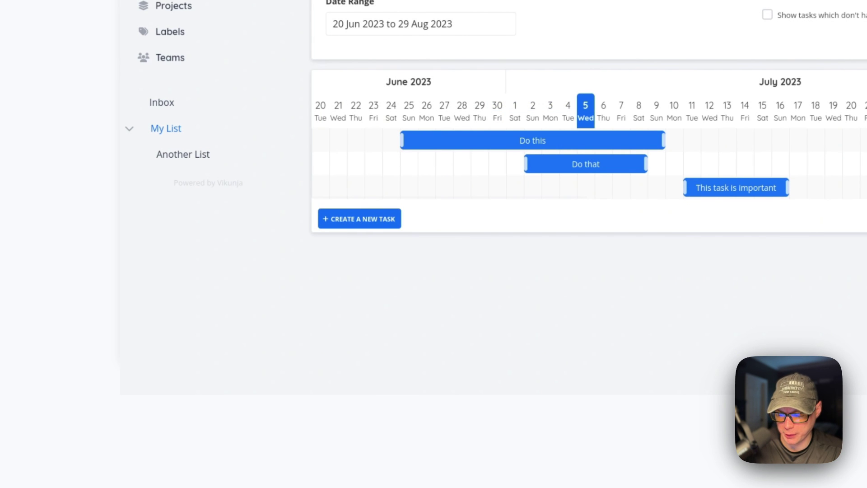
pyautogui.scroll(-4, 494, 243)
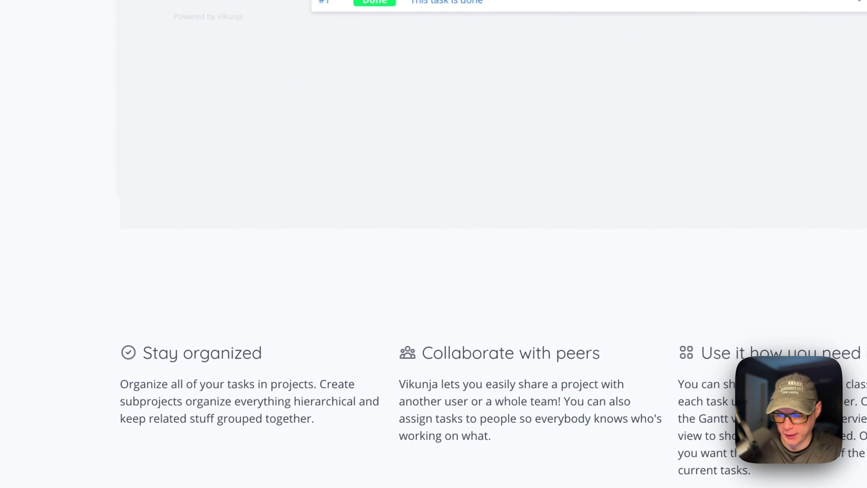
pyautogui.scroll(-4, 493, 244)
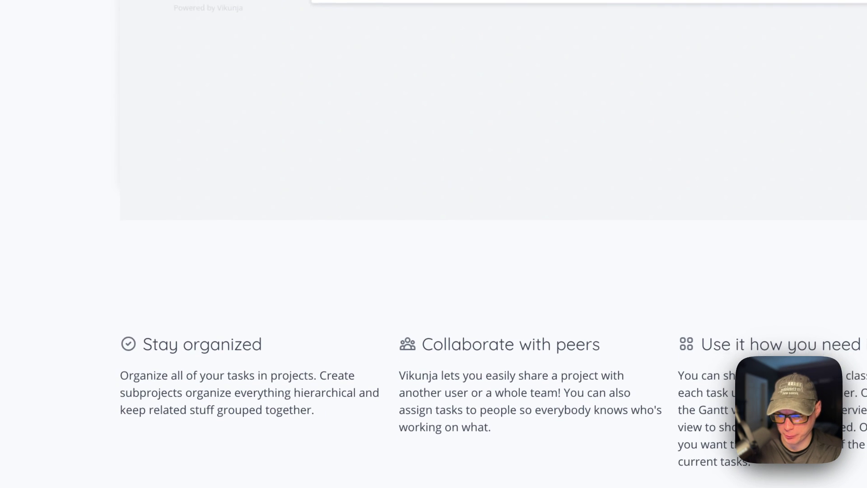
pyautogui.scroll(-3, 377, 348)
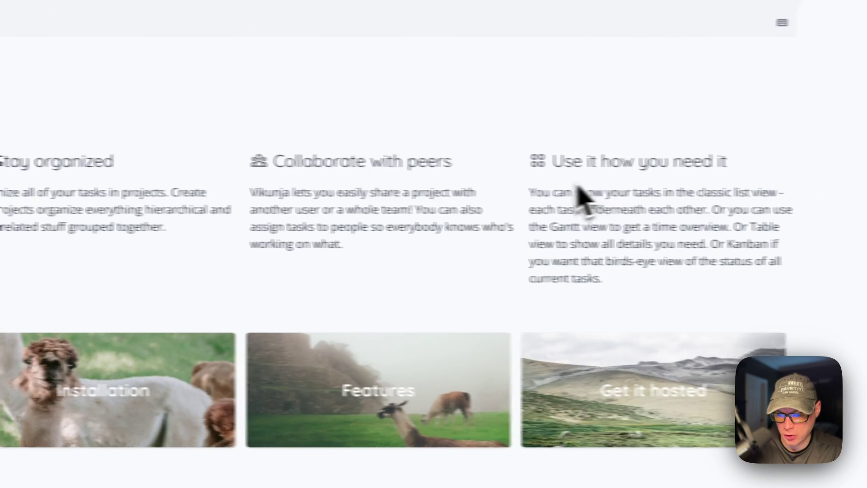
pyautogui.scroll(10, 393, 332)
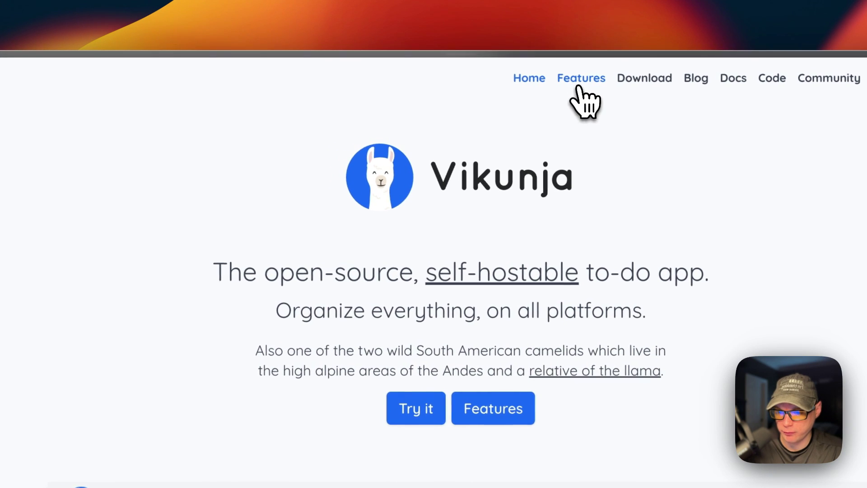
# Scroll through the Vikunja Features page down to the Other Features section.
pyautogui.scroll(-5, 573, 104)
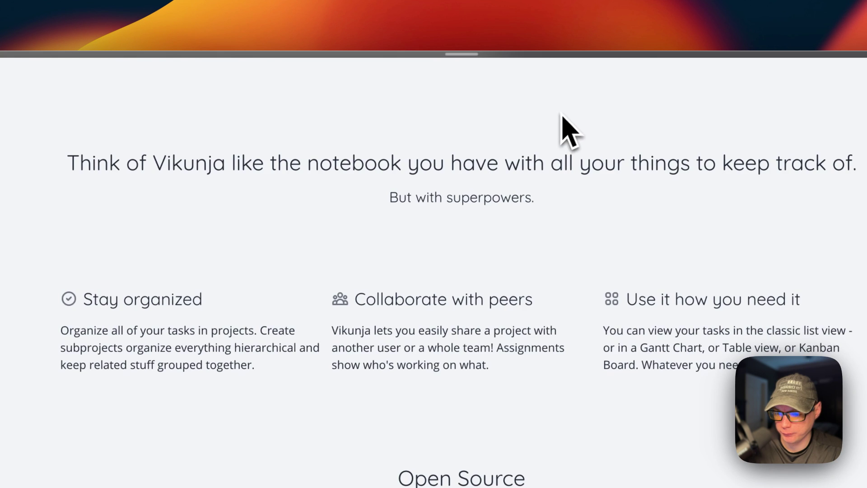
pyautogui.scroll(-10, 472, 244)
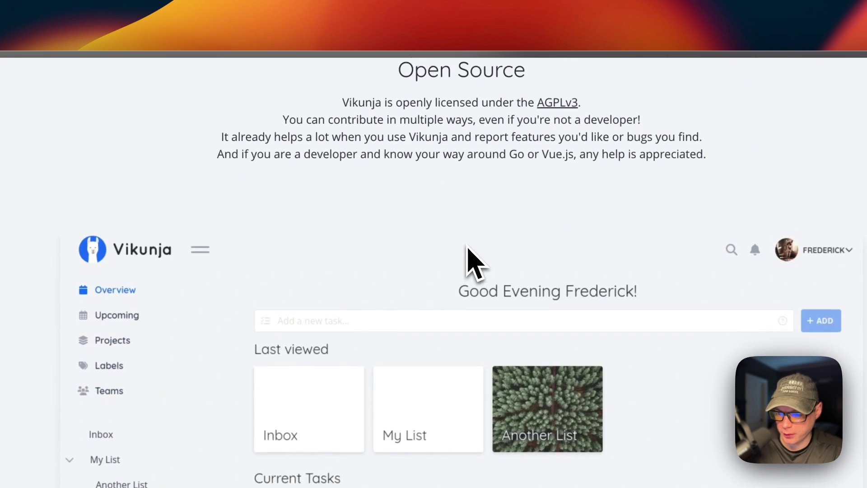
pyautogui.scroll(3, 393, 266)
pyautogui.scroll(-5, 393, 266)
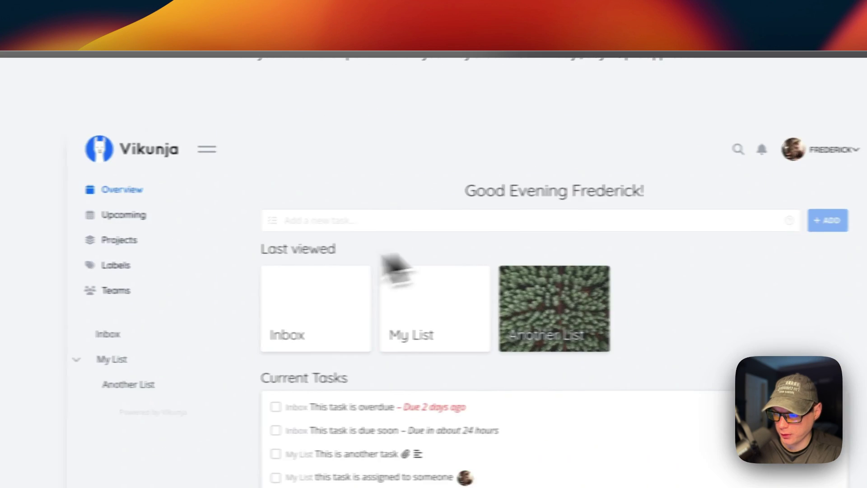
pyautogui.scroll(-15, 422, 253)
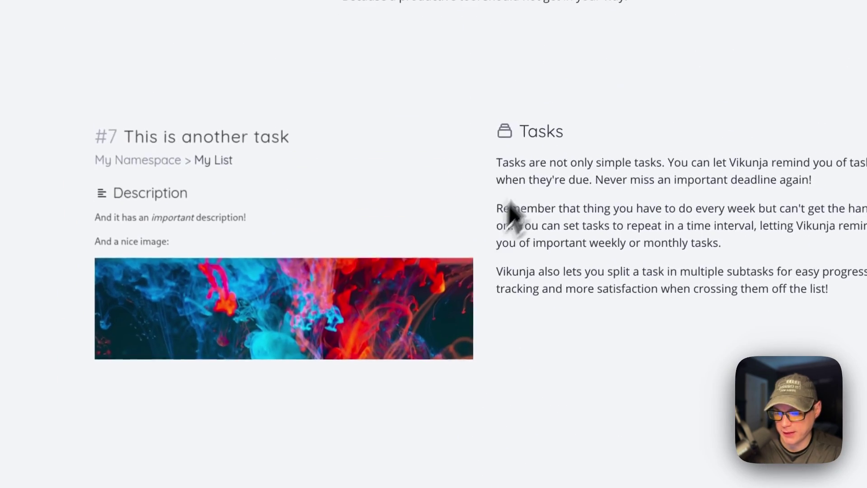
pyautogui.scroll(-10, 605, 178)
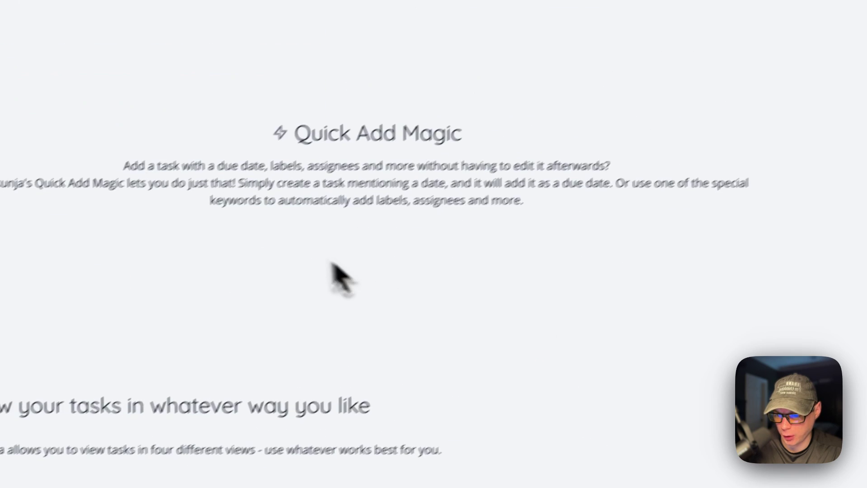
pyautogui.scroll(-12, 489, 238)
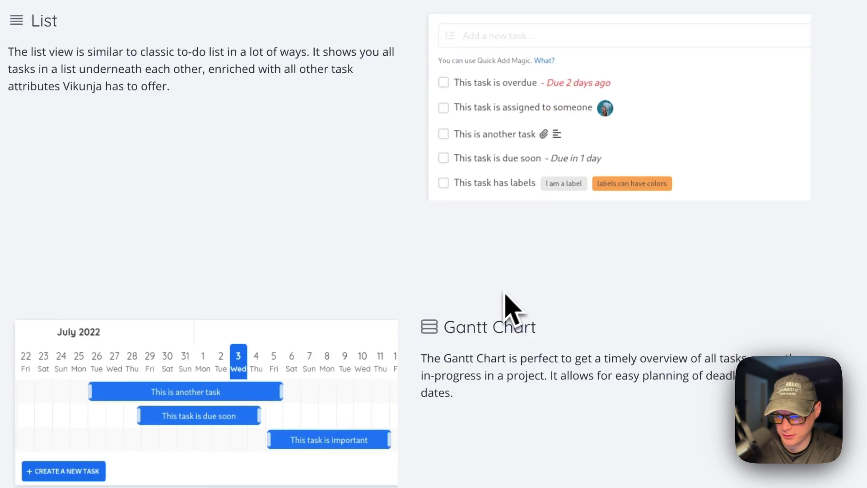
pyautogui.scroll(-8, 424, 261)
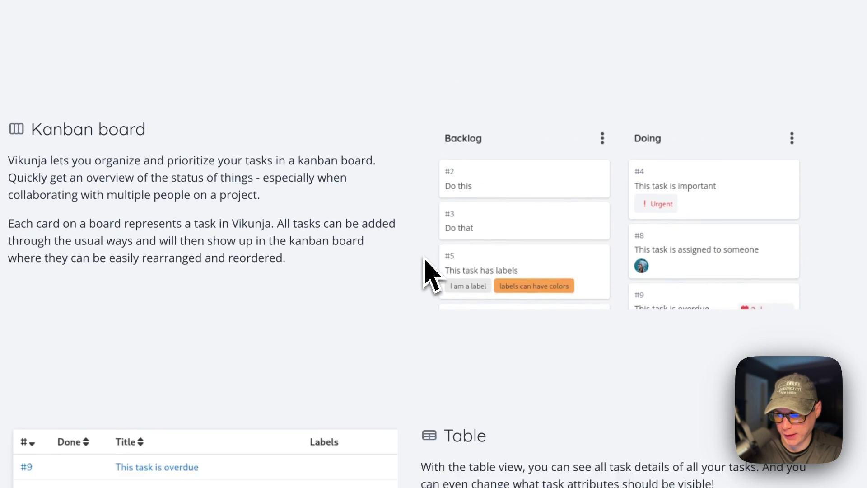
pyautogui.scroll(-12, 424, 261)
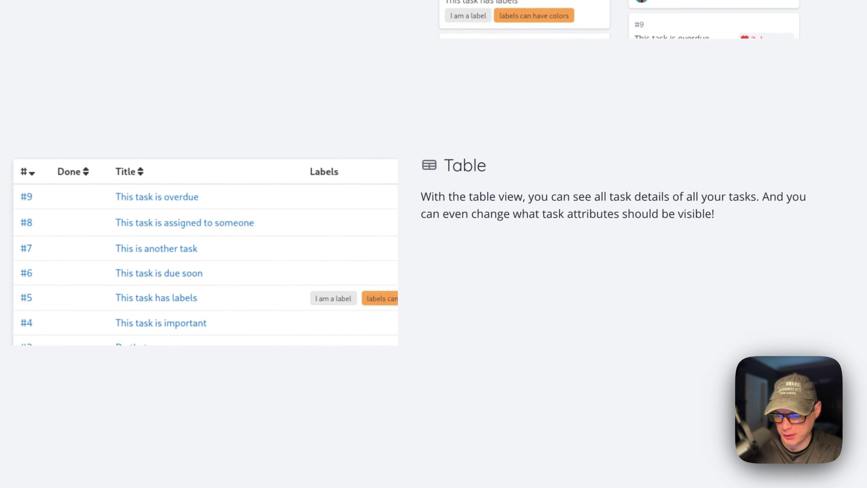
pyautogui.scroll(-2, 333, 232)
pyautogui.scroll(2, 362, 246)
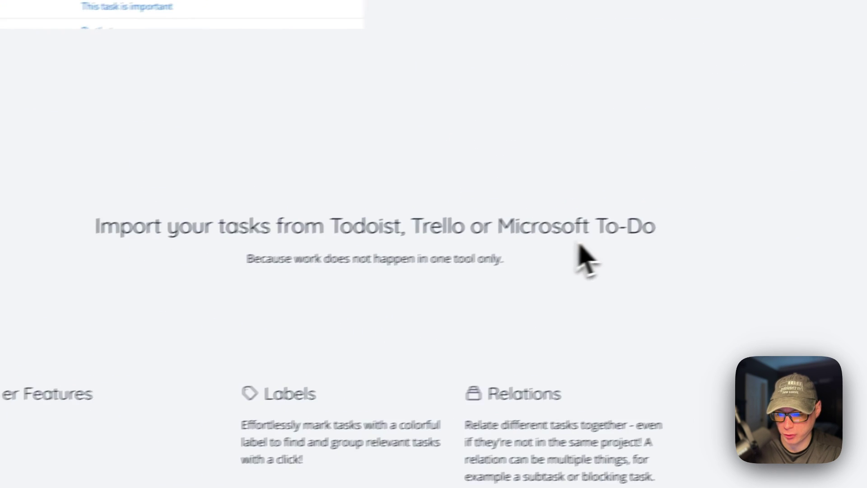
pyautogui.scroll(-4, 524, 298)
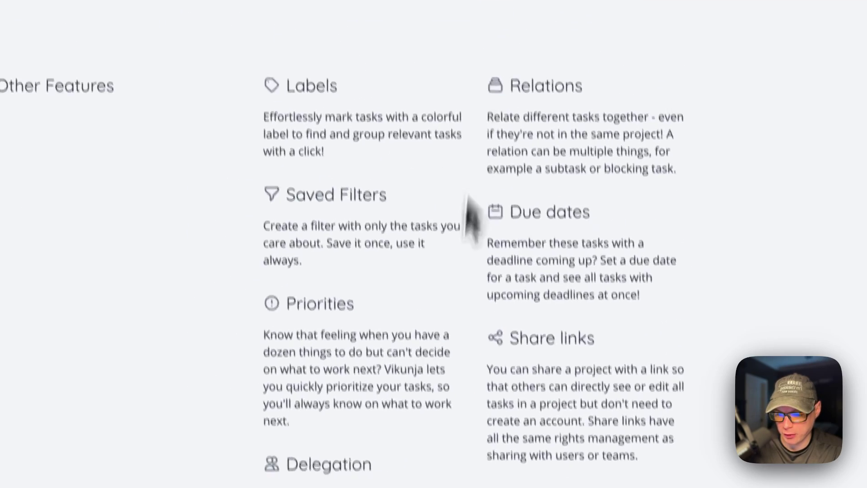
pyautogui.scroll(-10, 472, 217)
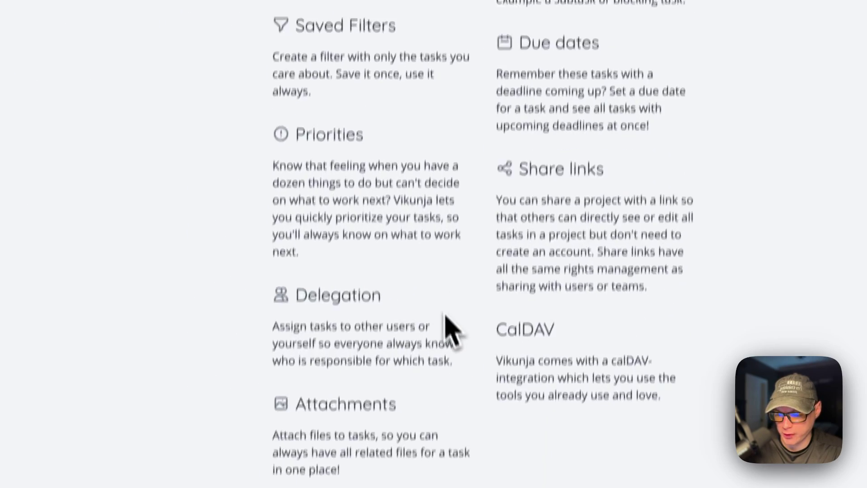
pyautogui.scroll(5, 459, 304)
pyautogui.scroll(3, 456, 298)
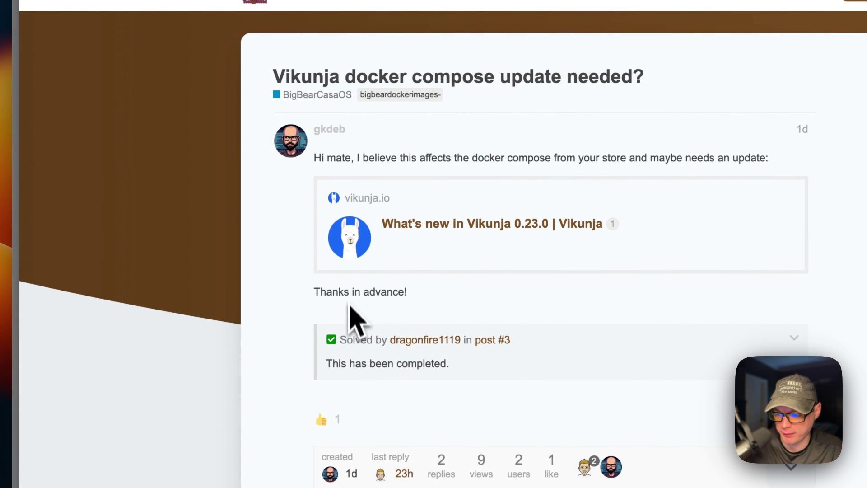
# Scroll the solved forum thread to the reply linking the Vikunja 0.23.0 GitHub commit.
pyautogui.scroll(-10, 271, 350)
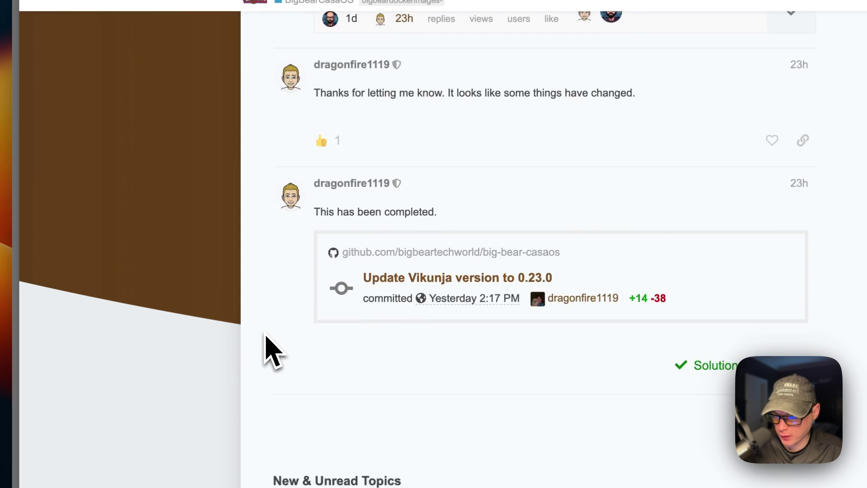
pyautogui.scroll(2, 266, 349)
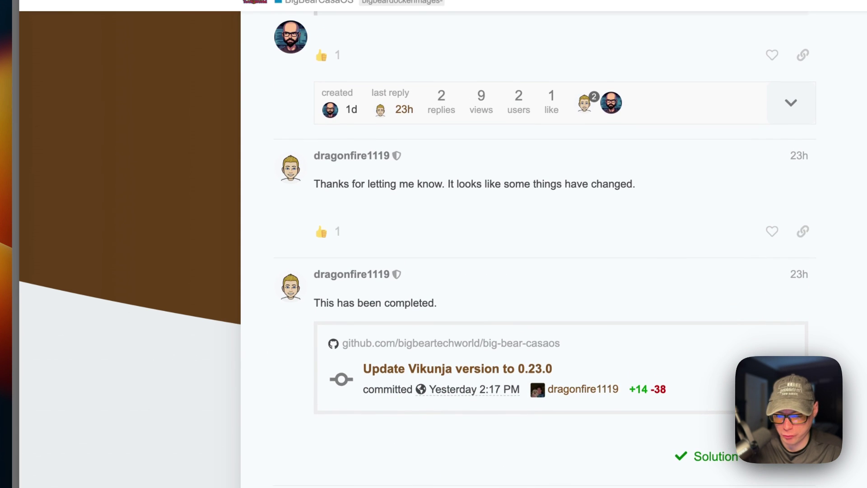
pyautogui.scroll(5, 548, 243)
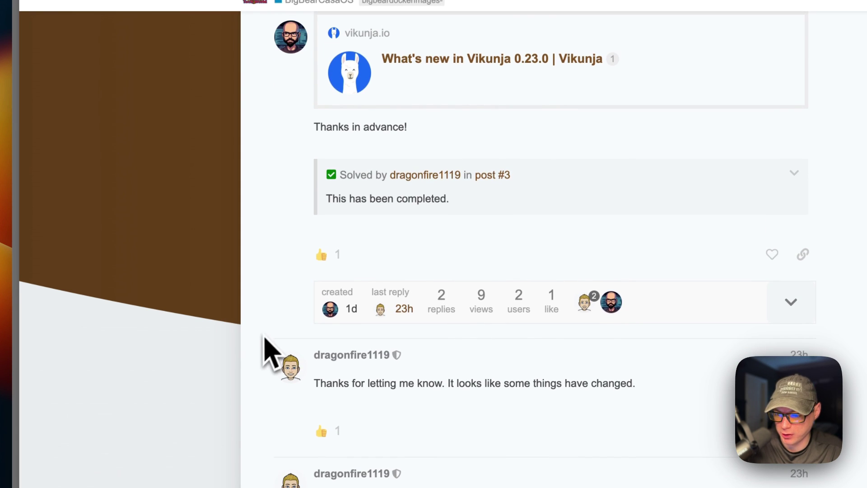
pyautogui.scroll(4, 257, 362)
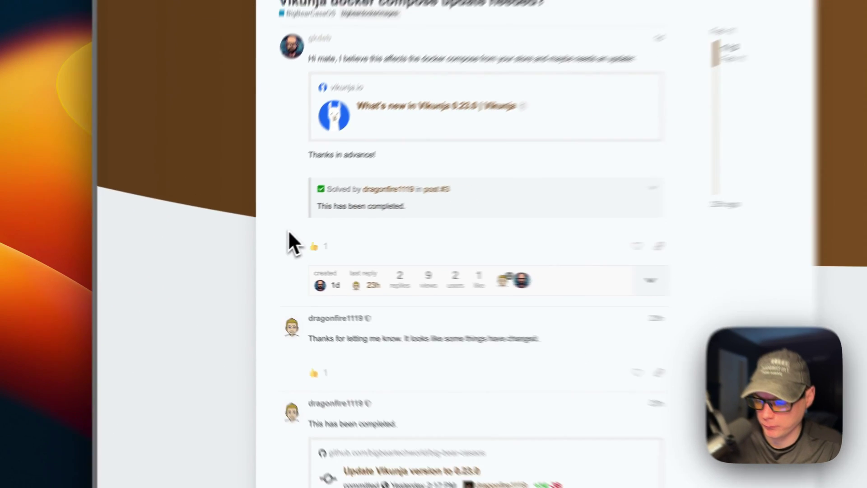
pyautogui.scroll(-3, 316, 255)
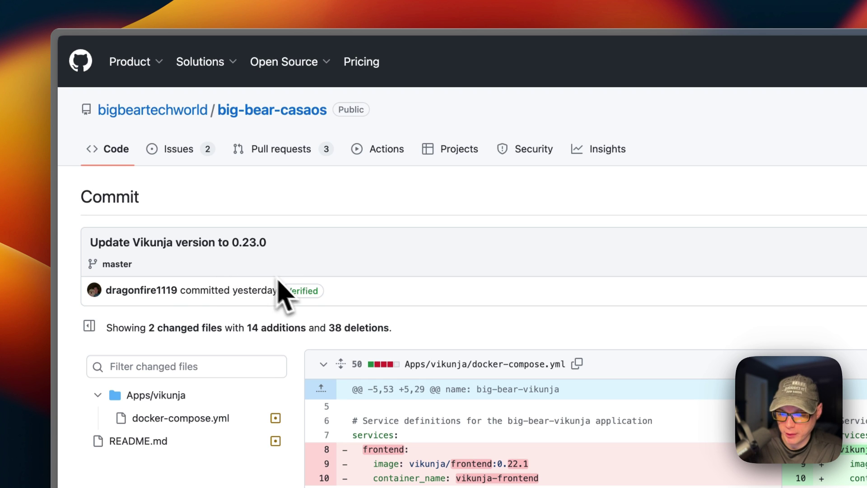
pyautogui.scroll(-10, 386, 333)
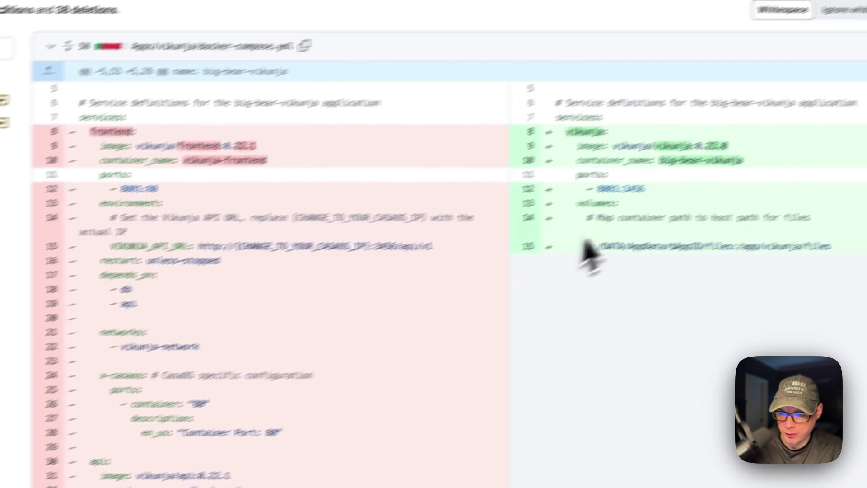
pyautogui.moveTo(615, 145); pyautogui.dragTo(689, 145)
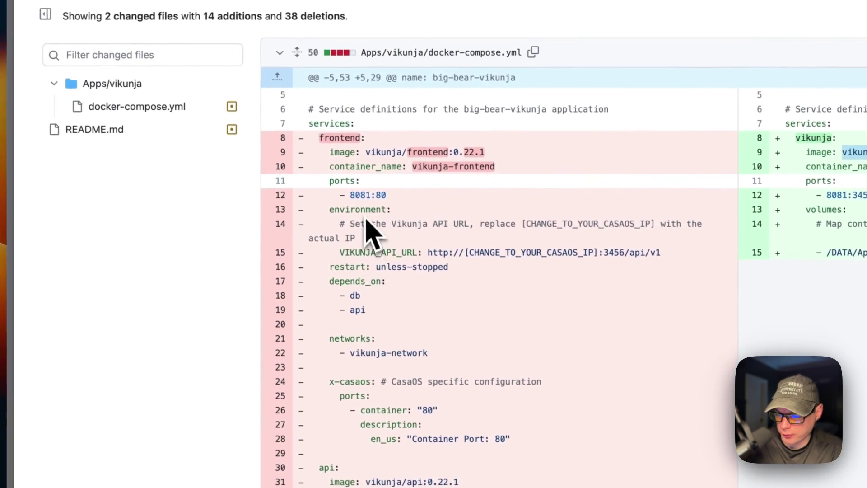
pyautogui.scroll(-6, 316, 280)
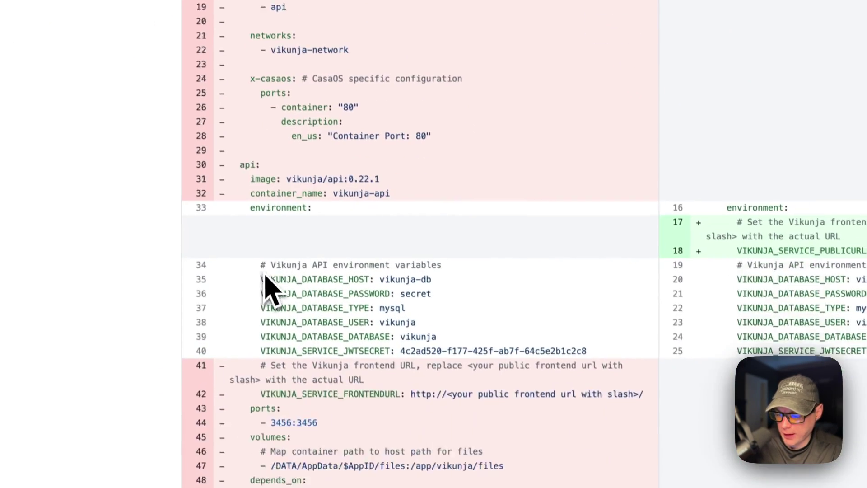
pyautogui.scroll(5, 271, 289)
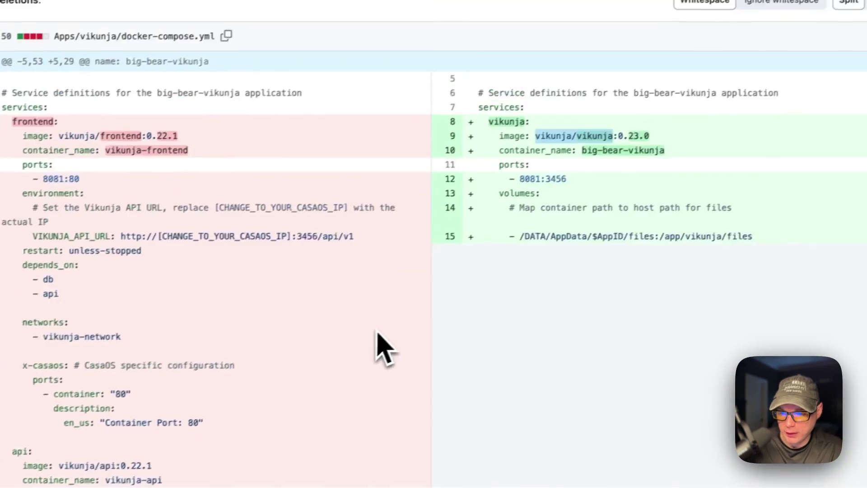
pyautogui.doubleClick(491, 159)
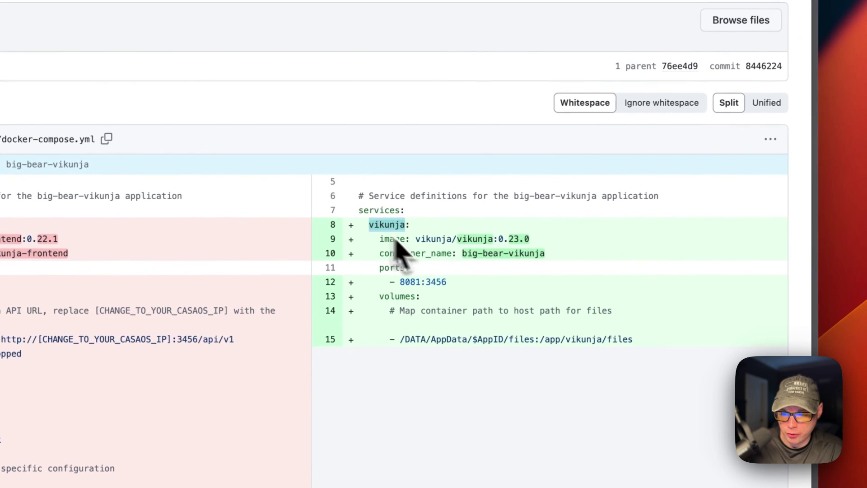
pyautogui.scroll(-2, 650, 261)
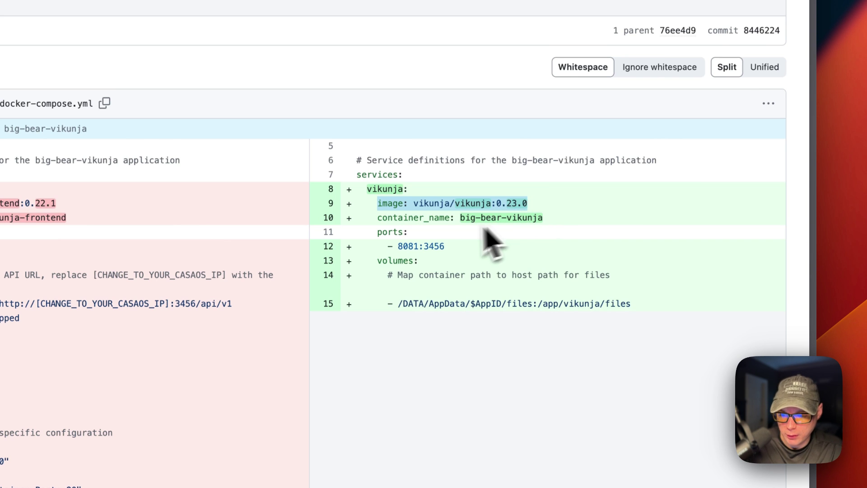
pyautogui.scroll(-10, 405, 285)
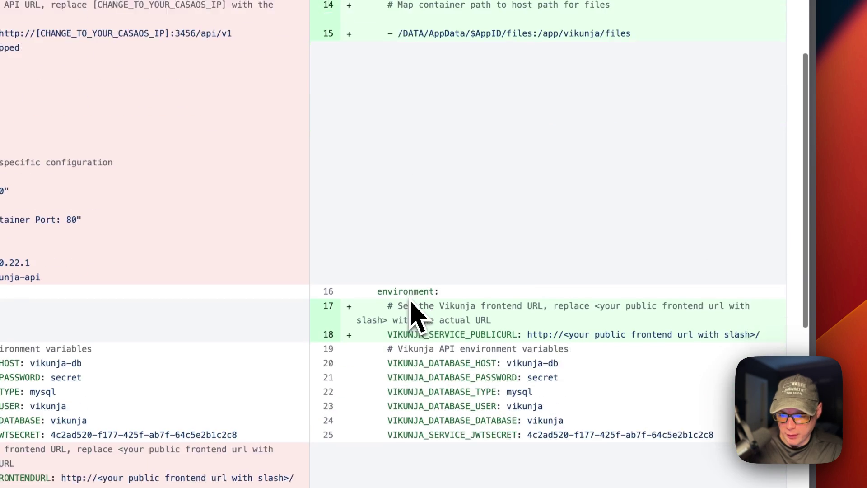
pyautogui.scroll(-2, 414, 316)
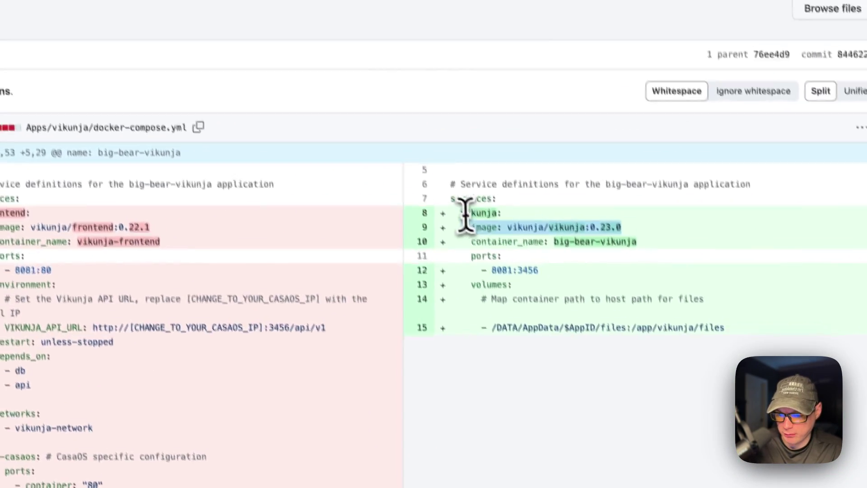
pyautogui.doubleClick(461, 134)
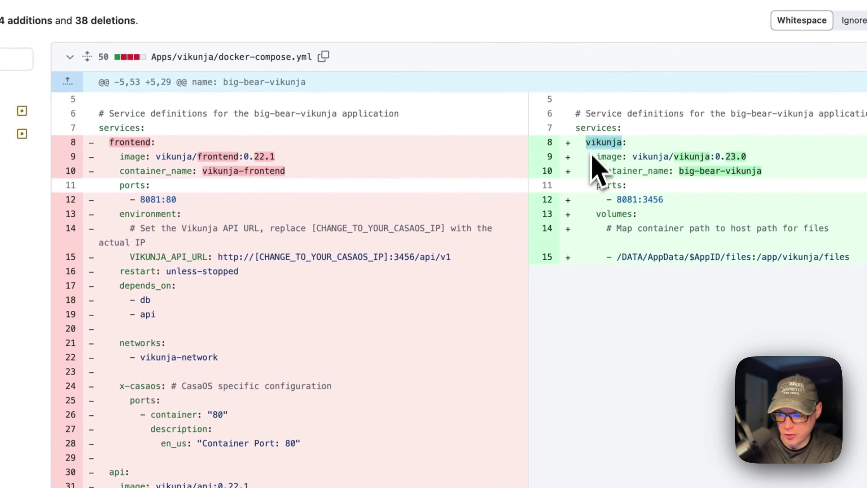
pyautogui.scroll(-10, 374, 365)
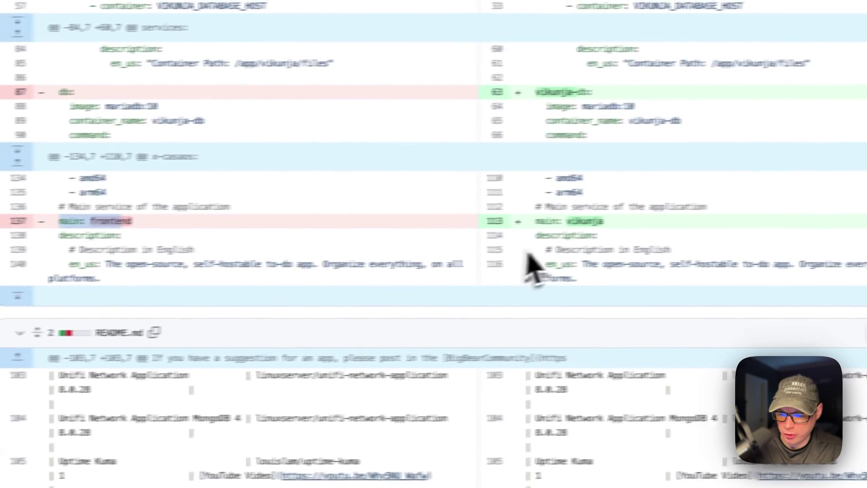
pyautogui.moveTo(725, 211); pyautogui.dragTo(795, 211)
pyautogui.scroll(15, 485, 312)
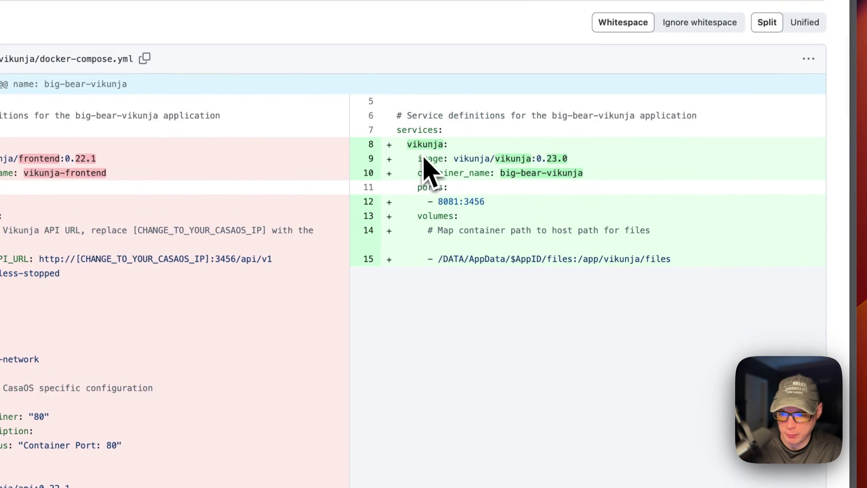
pyautogui.scroll(-9, 447, 257)
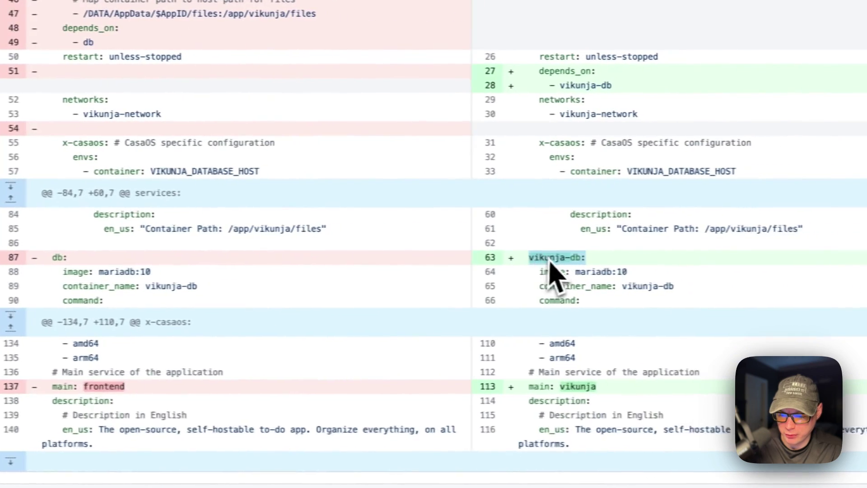
pyautogui.scroll(3, 564, 275)
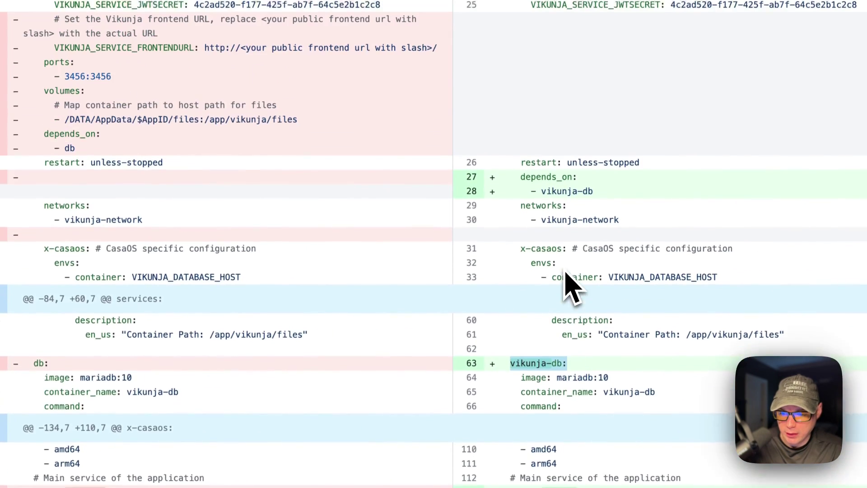
pyautogui.moveTo(437, 222); pyautogui.dragTo(537, 251)
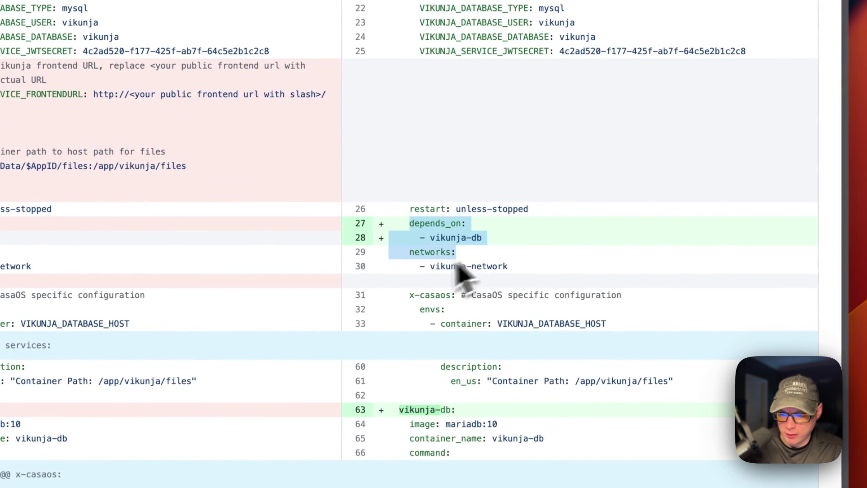
pyautogui.scroll(5, 423, 330)
pyautogui.scroll(1, 422, 330)
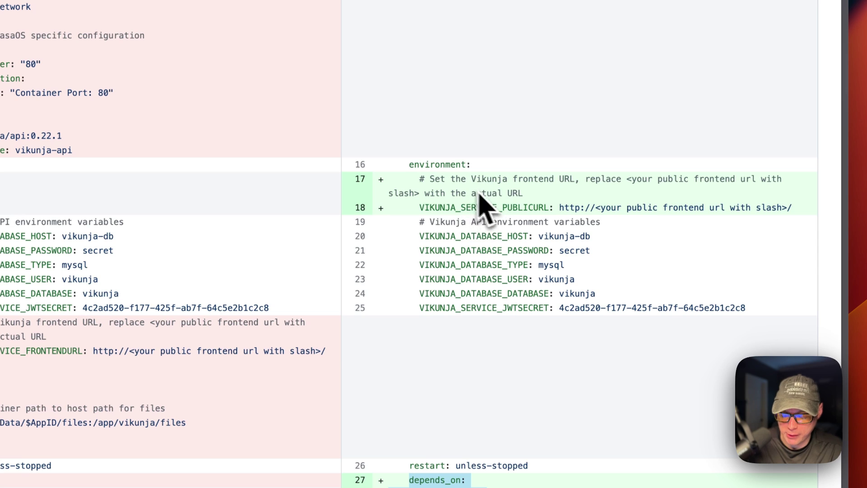
pyautogui.scroll(-4, 475, 212)
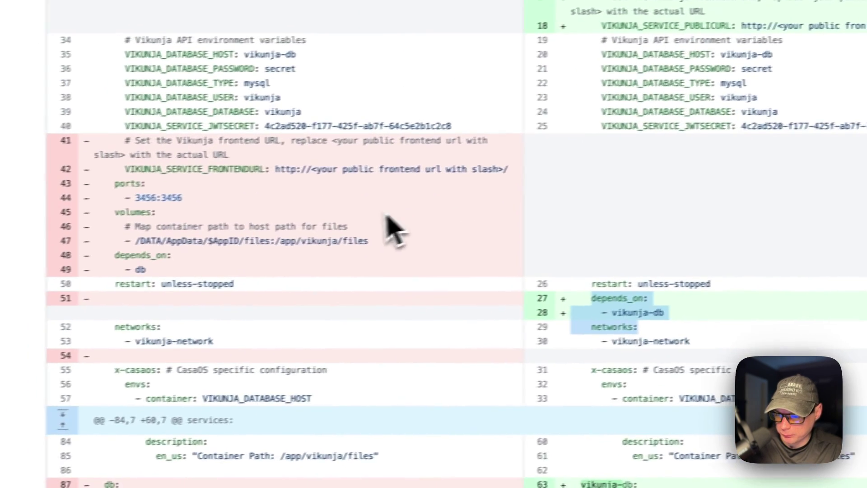
pyautogui.scroll(-15, 343, 237)
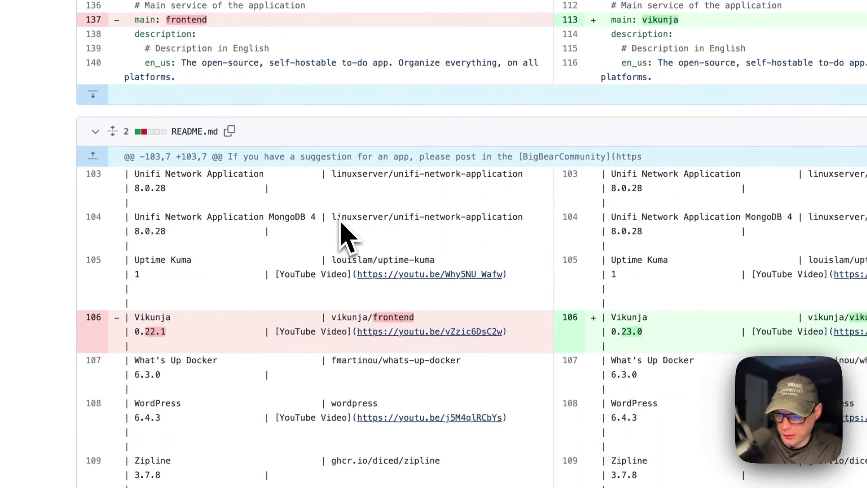
# Review the README's CasaOS 0.4.4 support note and copy the BigBear App Store URL.
pyautogui.scroll(20, 342, 299)
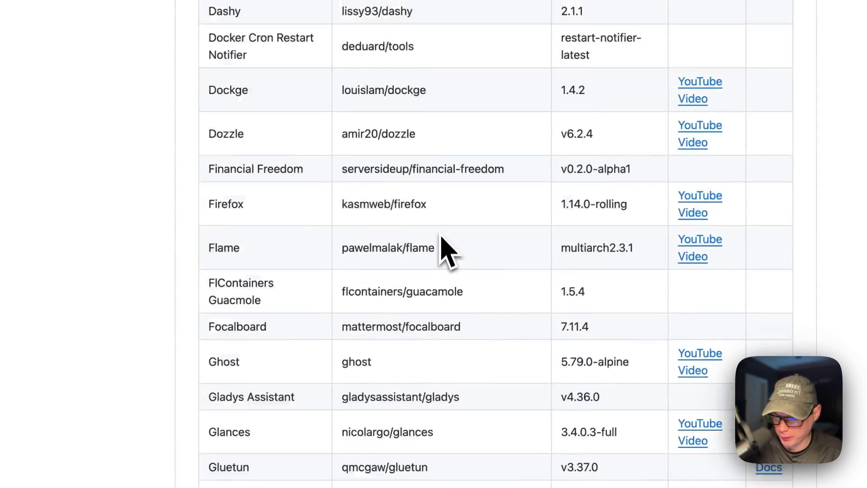
pyautogui.scroll(-1, 440, 240)
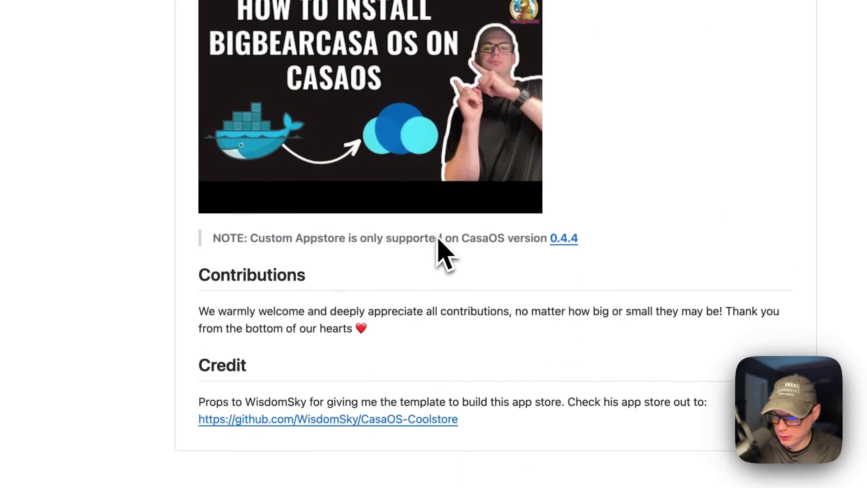
pyautogui.scroll(2, 422, 251)
pyautogui.scroll(4, 333, 196)
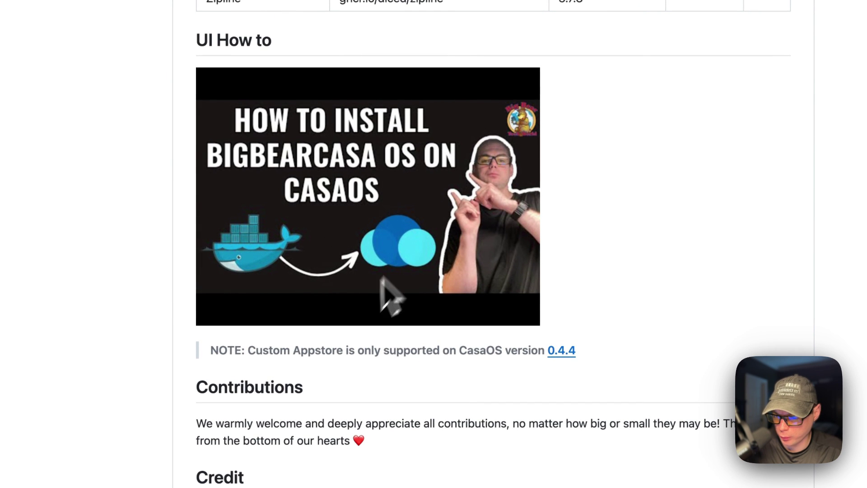
pyautogui.moveTo(249, 351); pyautogui.dragTo(674, 371)
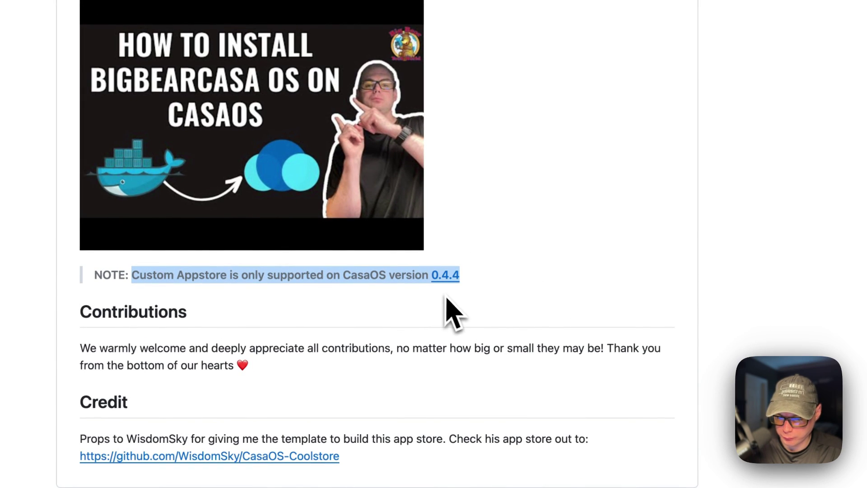
pyautogui.scroll(20, 384, 237)
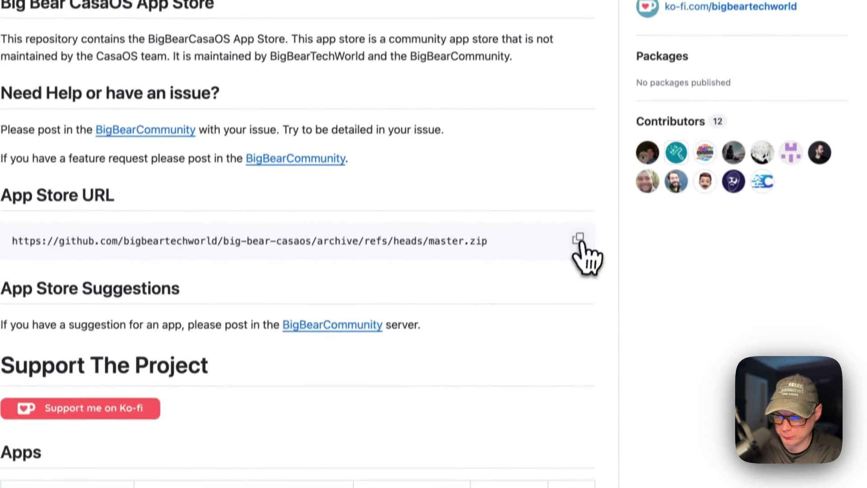
pyautogui.click(578, 239)
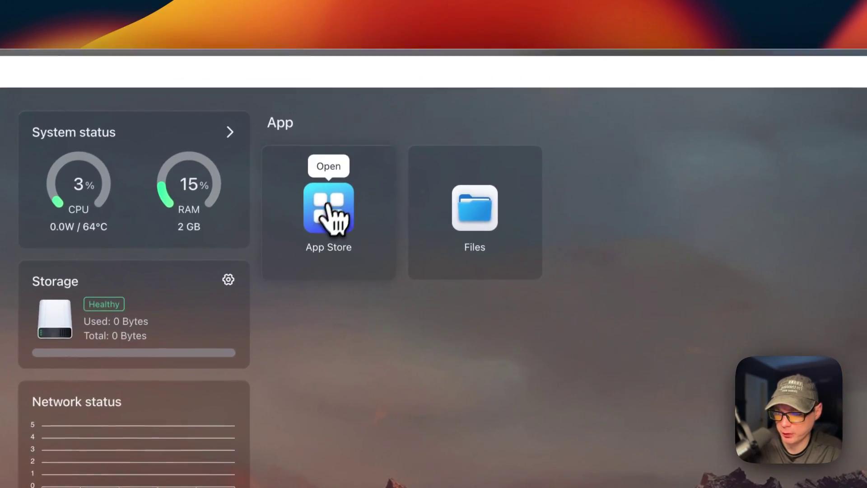
# Add the copied BigBearCasaOS store URL as a new App Store source in CasaOS.
pyautogui.click(332, 201)
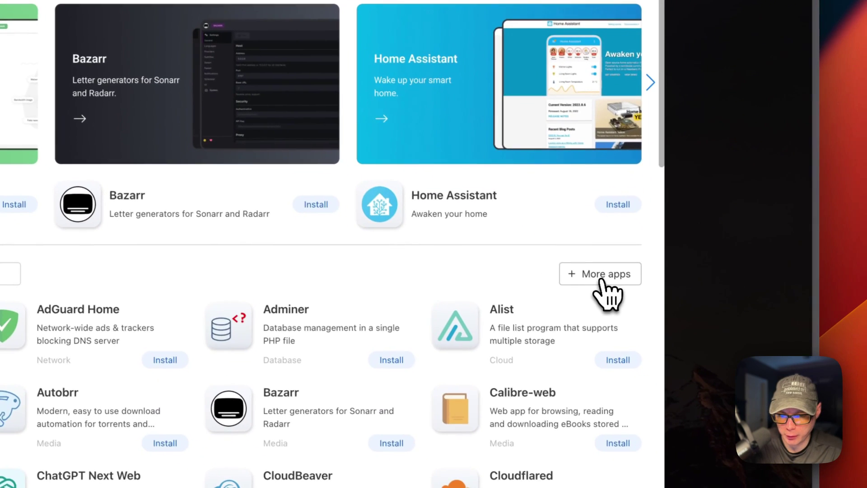
pyautogui.click(602, 277)
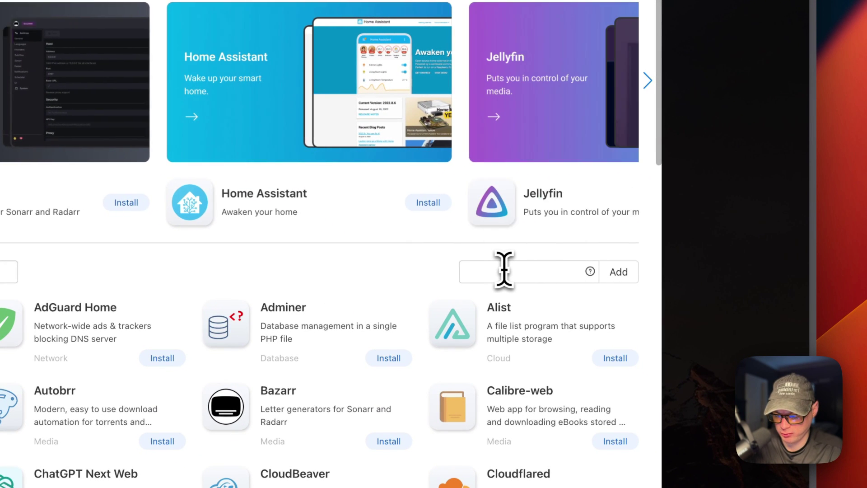
pyautogui.press('super+v')
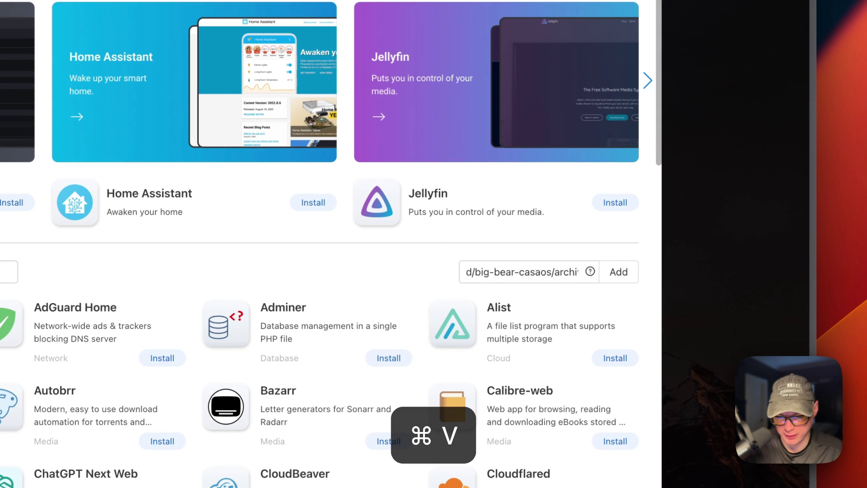
pyautogui.click(622, 274)
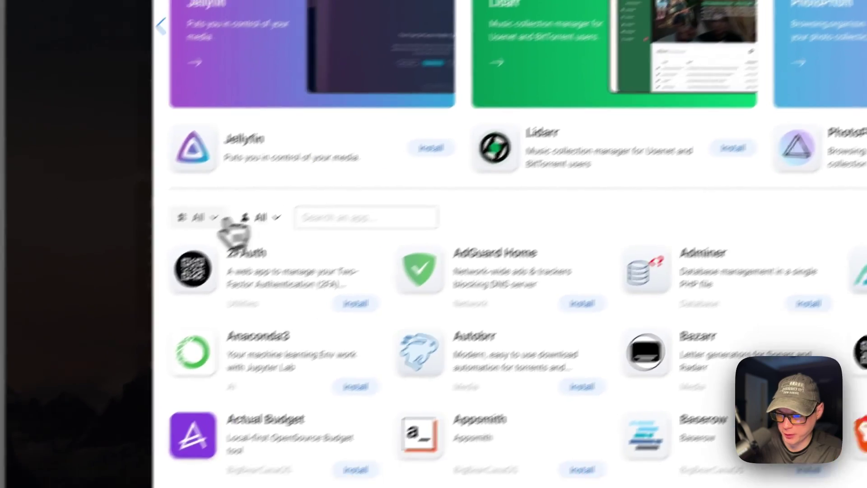
# Reload CasaOS and filter the App Store catalogue to BigBearCasaOS apps, browsing the list.
pyautogui.click(199, 218)
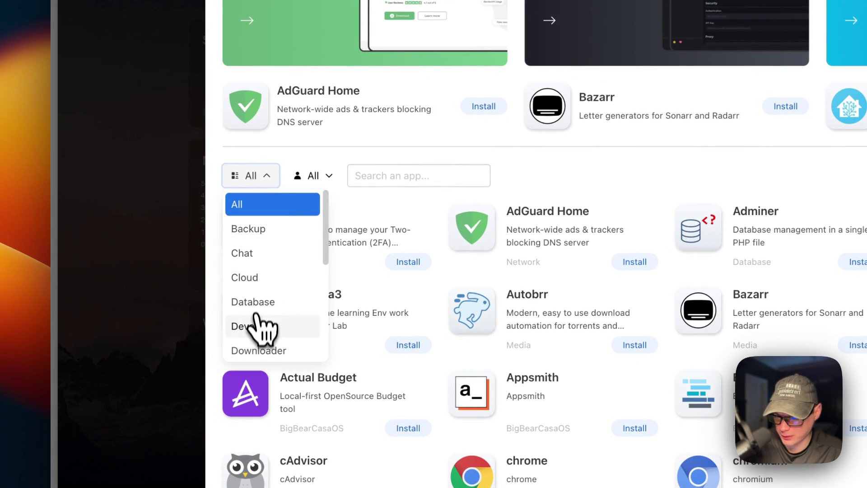
pyautogui.press('super+r')
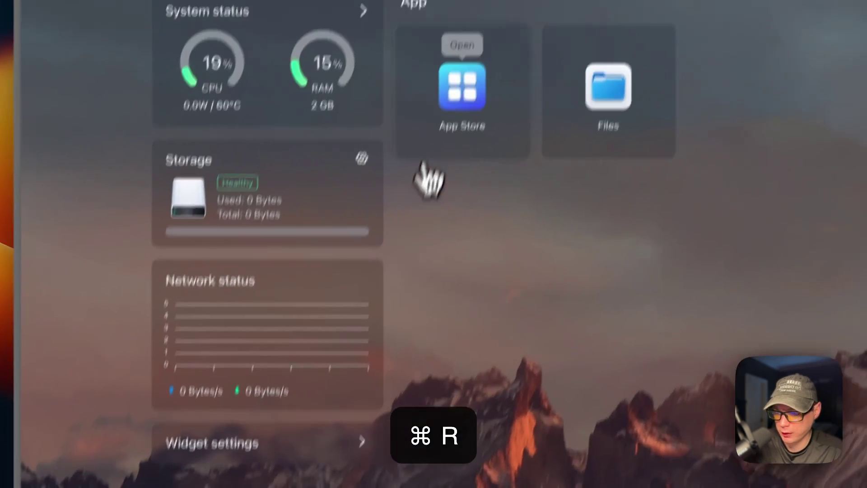
pyautogui.click(429, 144)
pyautogui.click(199, 348)
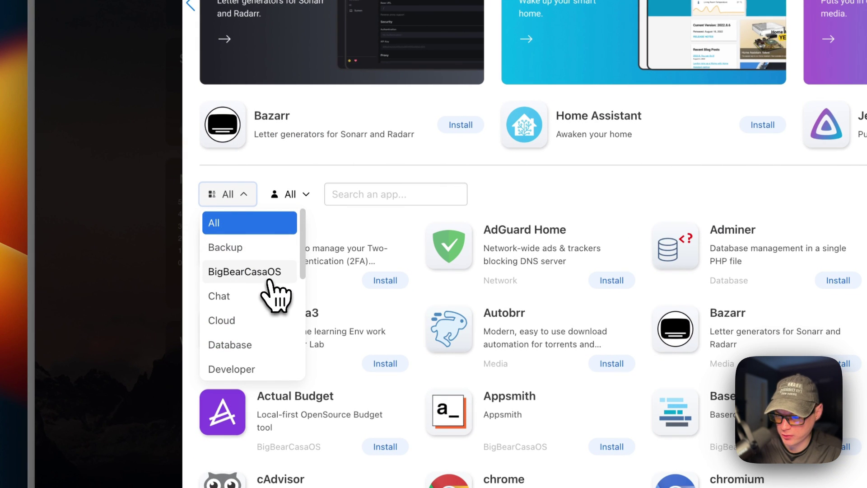
pyautogui.click(244, 271)
pyautogui.scroll(-3, 472, 301)
pyautogui.scroll(-15, 471, 293)
pyautogui.scroll(-8, 472, 302)
pyautogui.scroll(20, 472, 289)
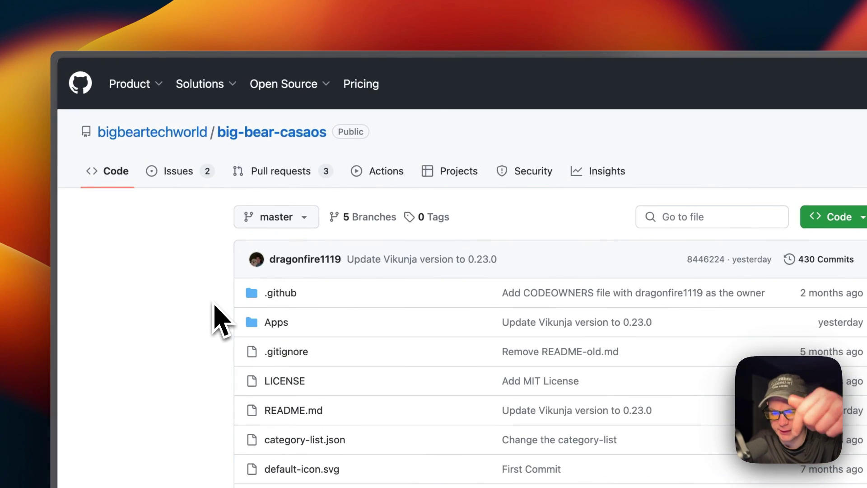
# Find and open Apps/vikunja/docker-compose.yml in the big-bear-casaos repository.
pyautogui.click(684, 222)
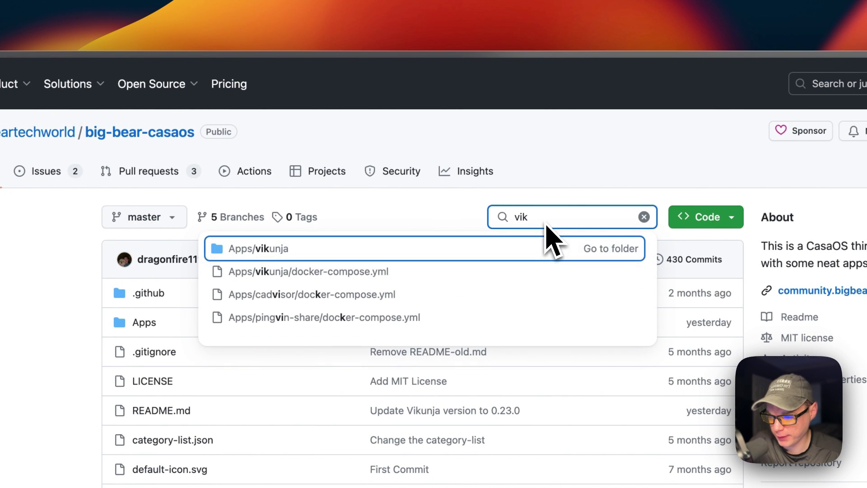
pyautogui.click(274, 251)
pyautogui.click(304, 262)
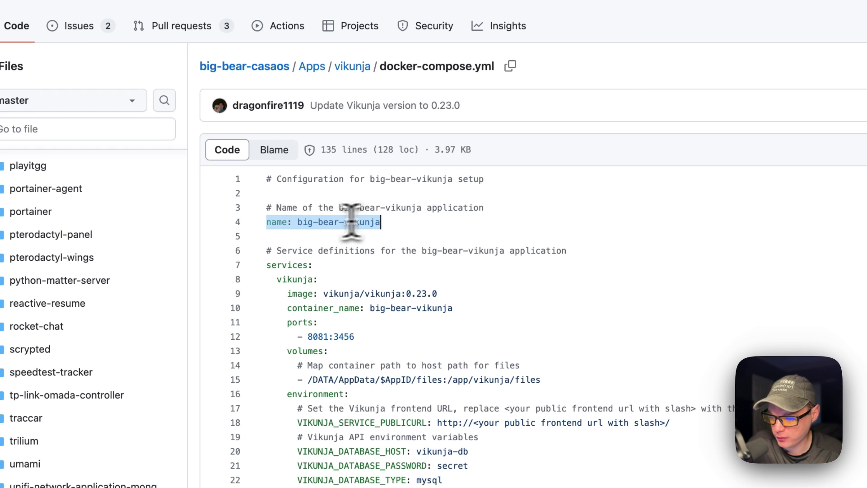
# Highlight the vikunja service and its vikunja/vikunja:0.23.0 image line.
pyautogui.scroll(-3, 384, 220)
pyautogui.moveTo(267, 165); pyautogui.dragTo(311, 165)
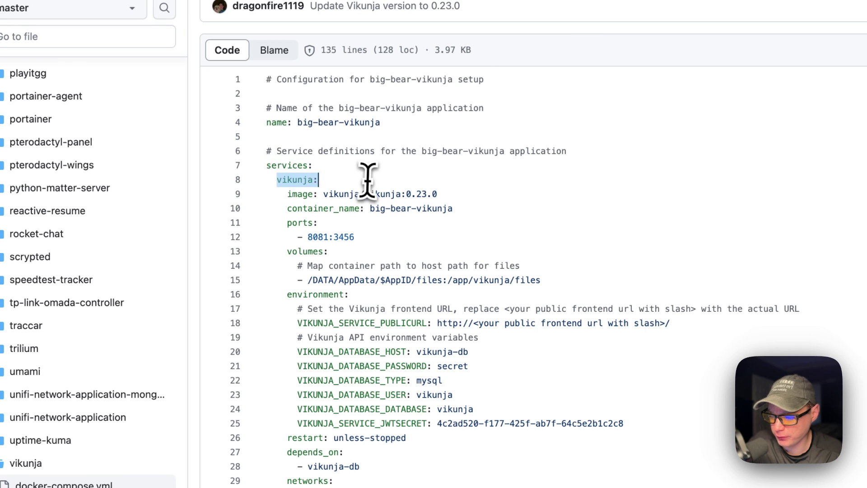
pyautogui.moveTo(289, 193); pyautogui.dragTo(446, 194)
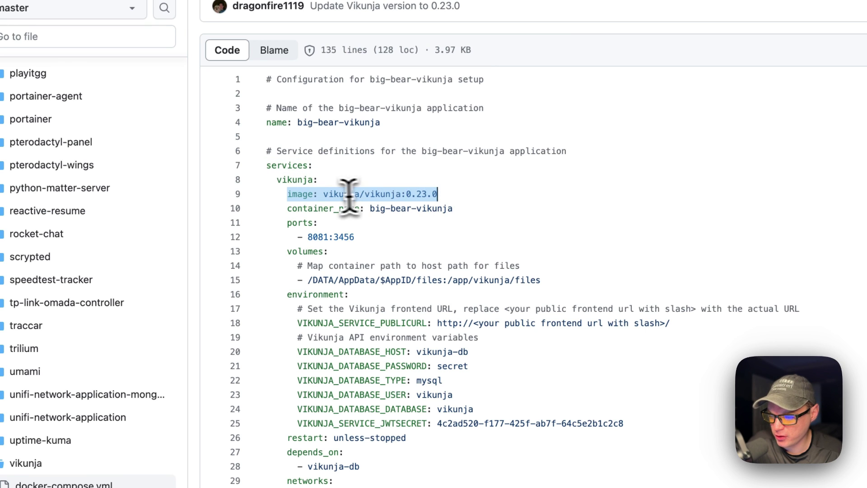
pyautogui.click(321, 197)
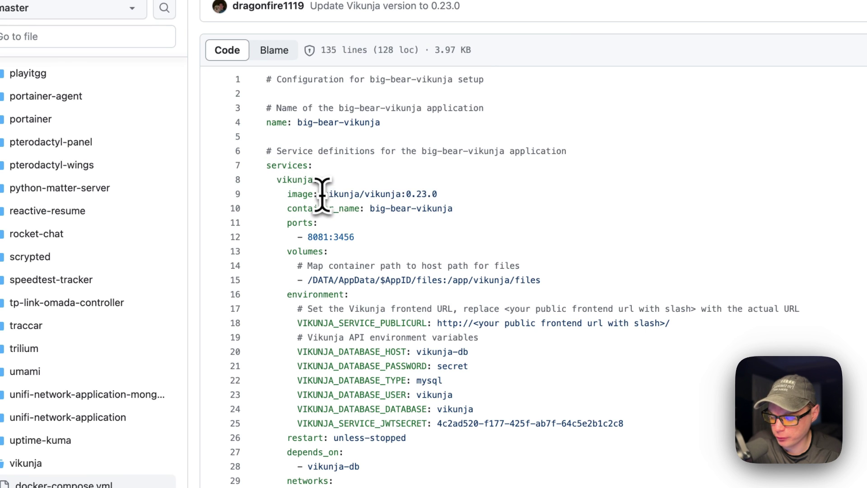
pyautogui.moveTo(322, 194); pyautogui.dragTo(377, 194)
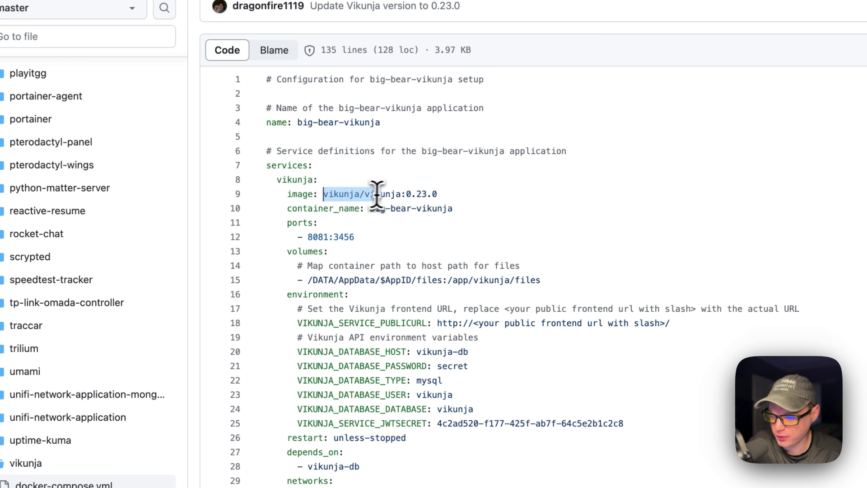
pyautogui.doubleClick(408, 194)
# Highlight the container_name line, host port 8081, and the volumes section.
pyautogui.scroll(-2, 409, 199)
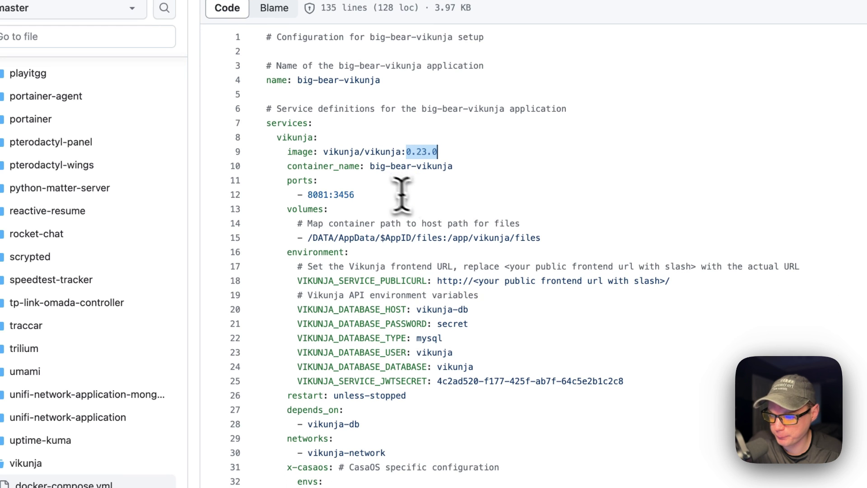
pyautogui.moveTo(287, 165); pyautogui.dragTo(447, 168)
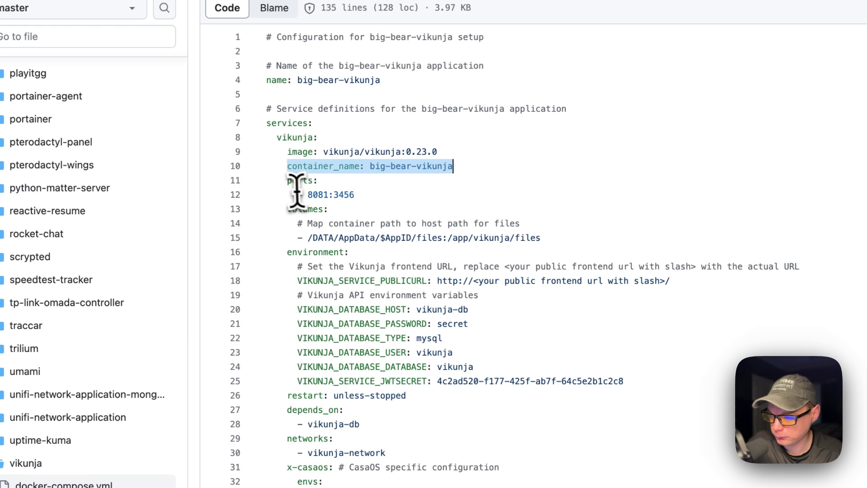
pyautogui.press('Right')
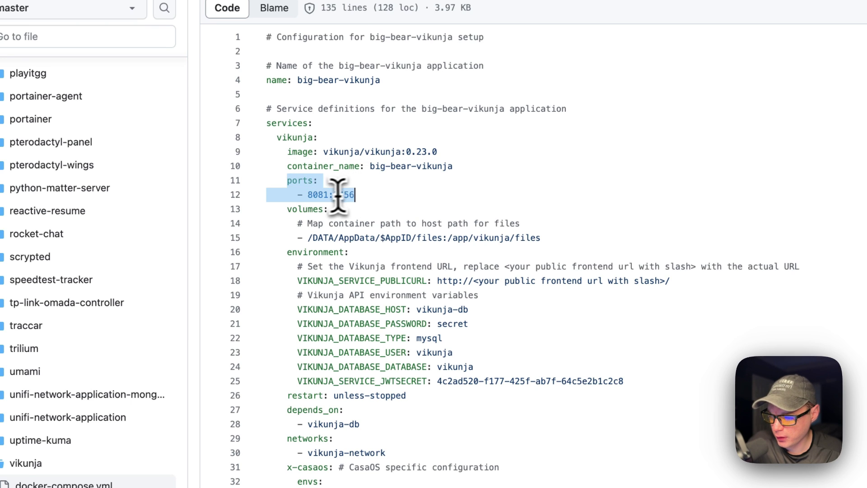
pyautogui.doubleClick(310, 194)
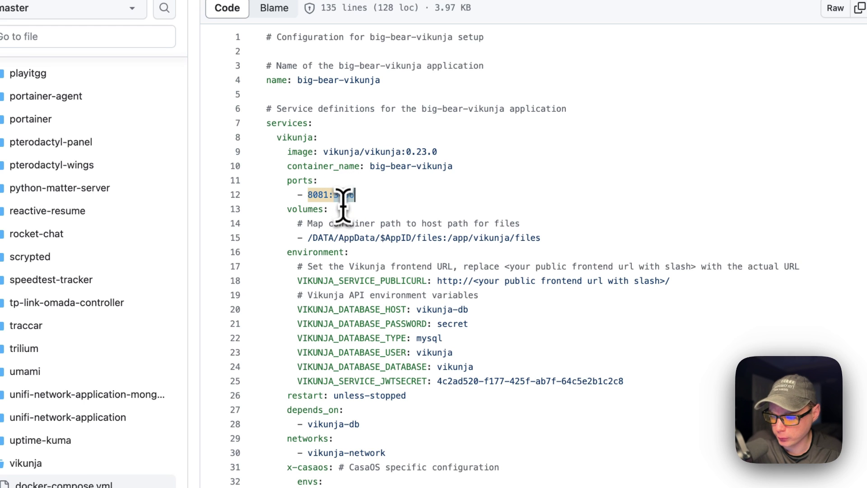
pyautogui.scroll(-1, 343, 205)
pyautogui.click(286, 178)
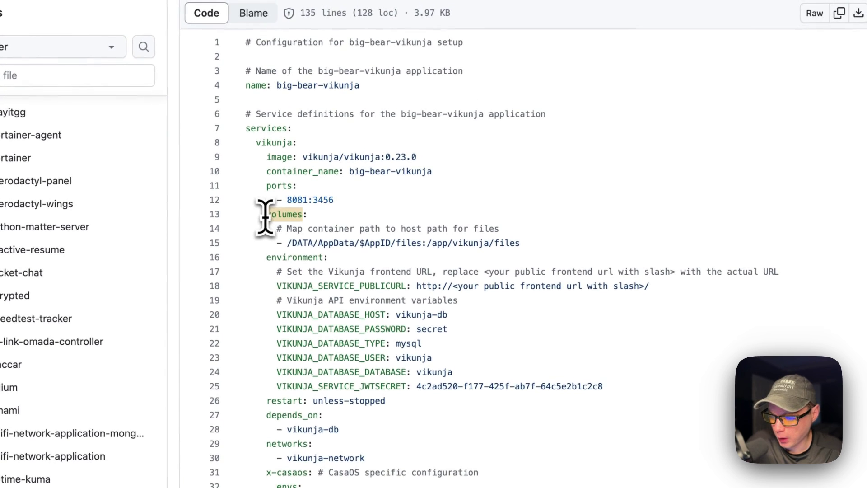
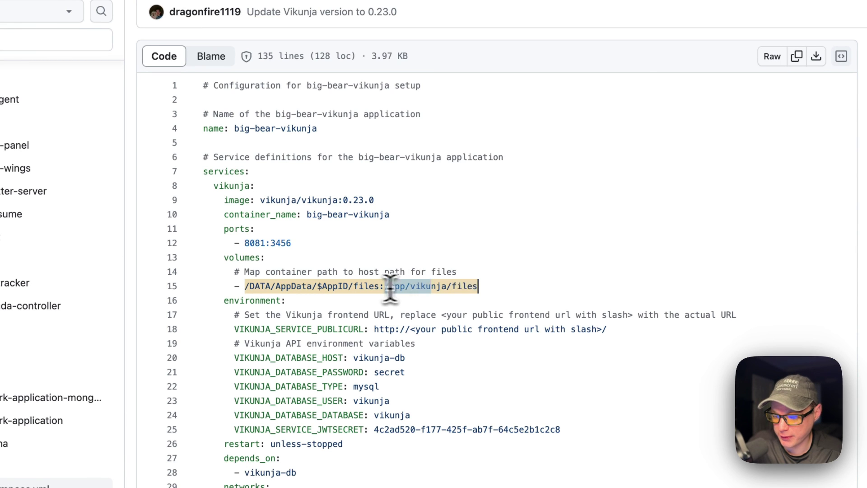
pyautogui.scroll(-5, 463, 289)
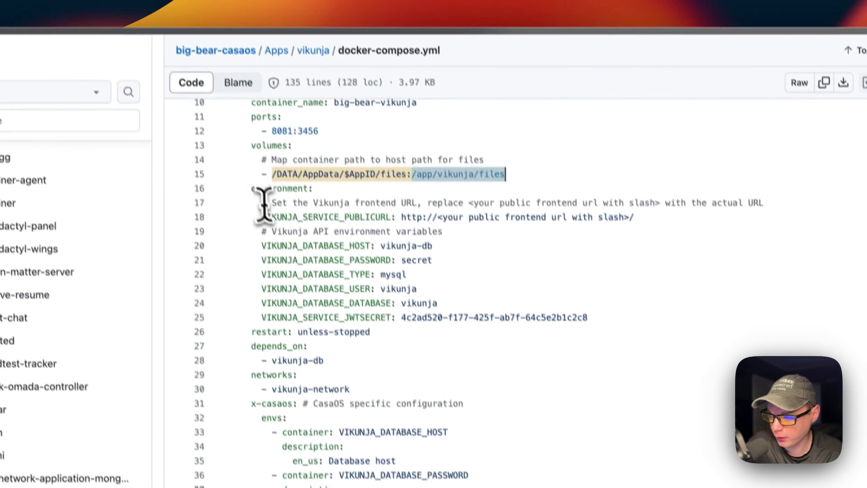
pyautogui.moveTo(258, 210); pyautogui.dragTo(594, 339)
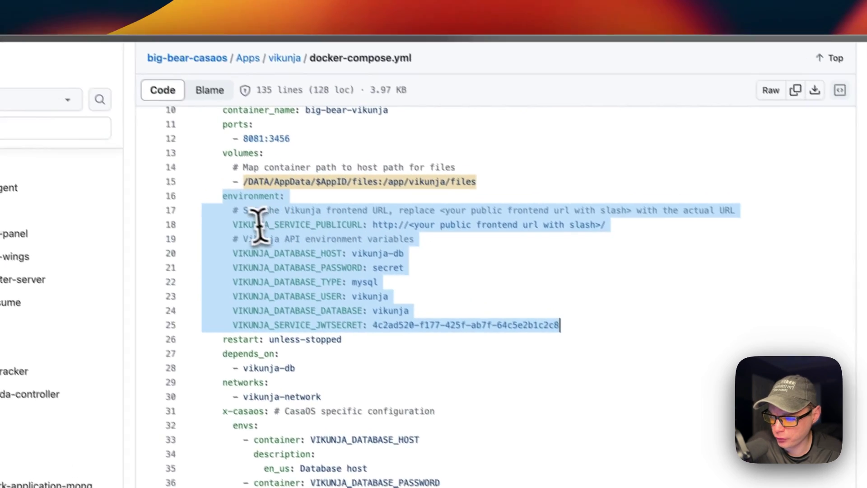
pyautogui.doubleClick(259, 225)
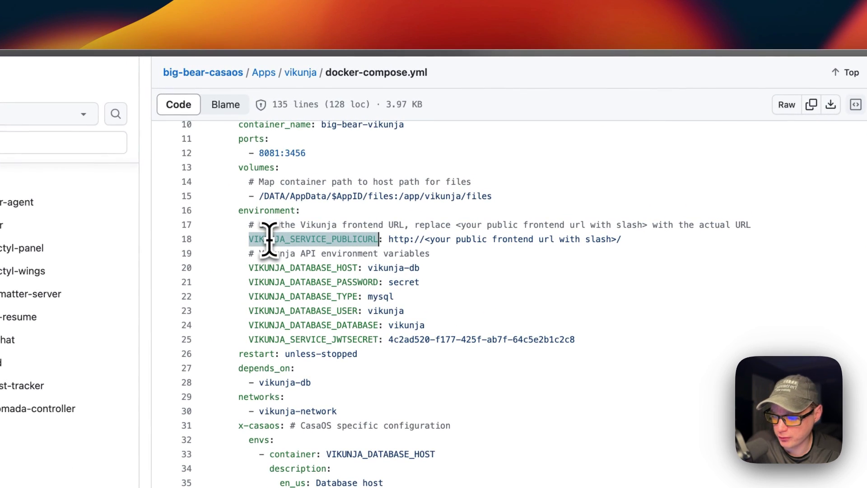
pyautogui.moveTo(426, 240); pyautogui.dragTo(612, 239)
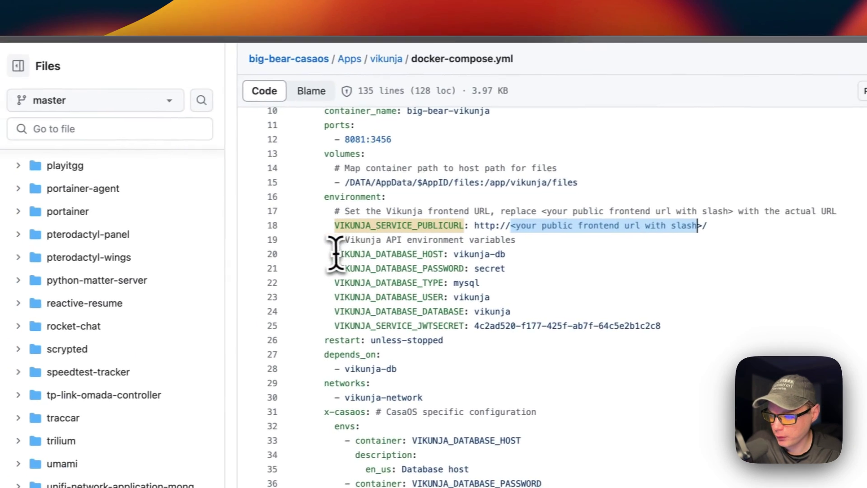
pyautogui.moveTo(347, 253); pyautogui.dragTo(595, 319)
pyautogui.moveTo(523, 283); pyautogui.dragTo(481, 273)
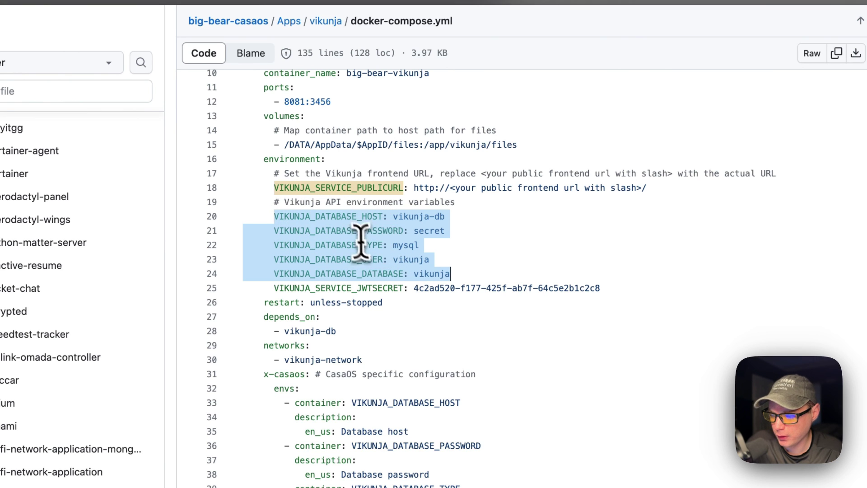
pyautogui.doubleClick(411, 217)
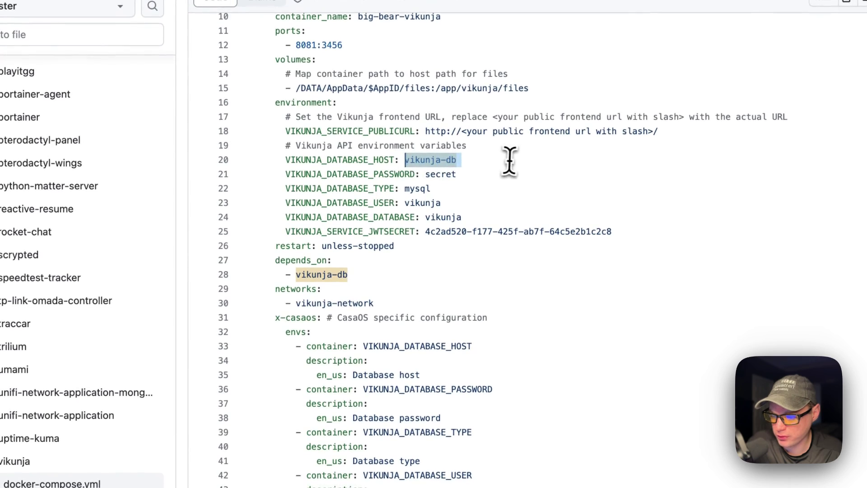
pyautogui.scroll(-10, 483, 179)
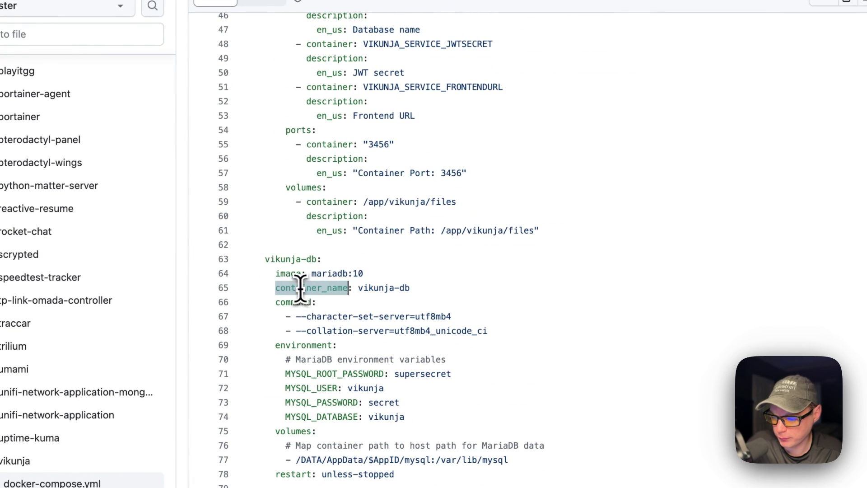
pyautogui.scroll(10, 361, 312)
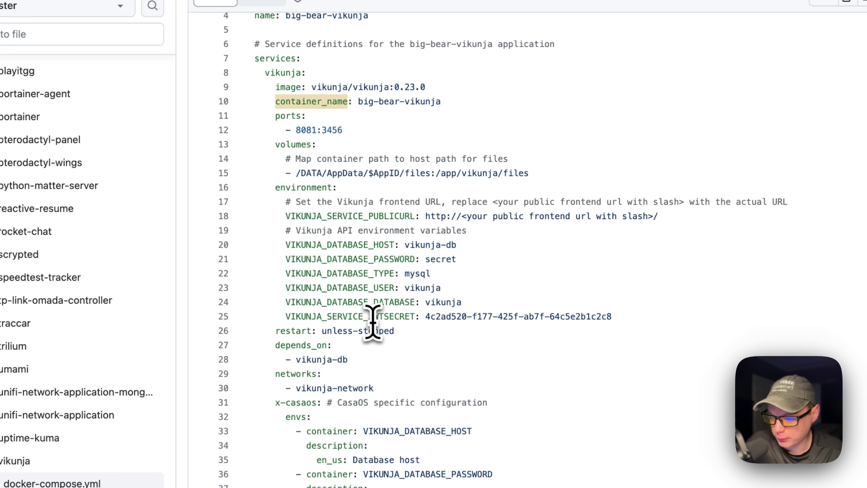
pyautogui.scroll(-1, 388, 298)
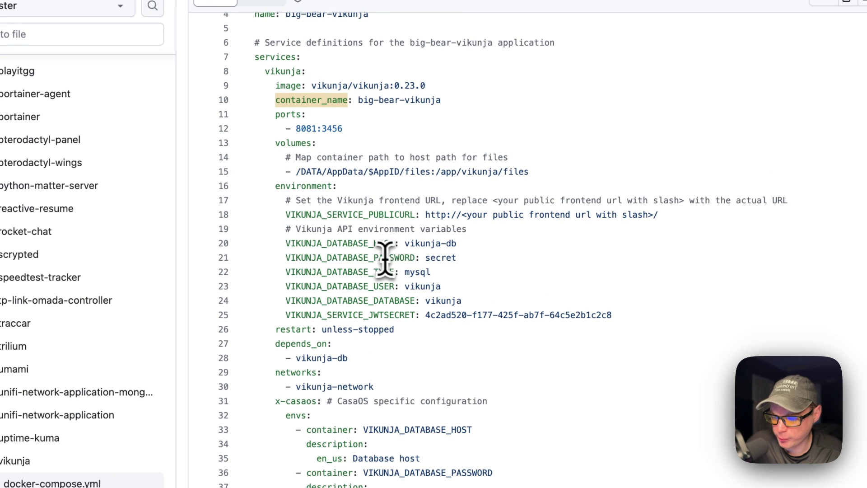
pyautogui.click(436, 257)
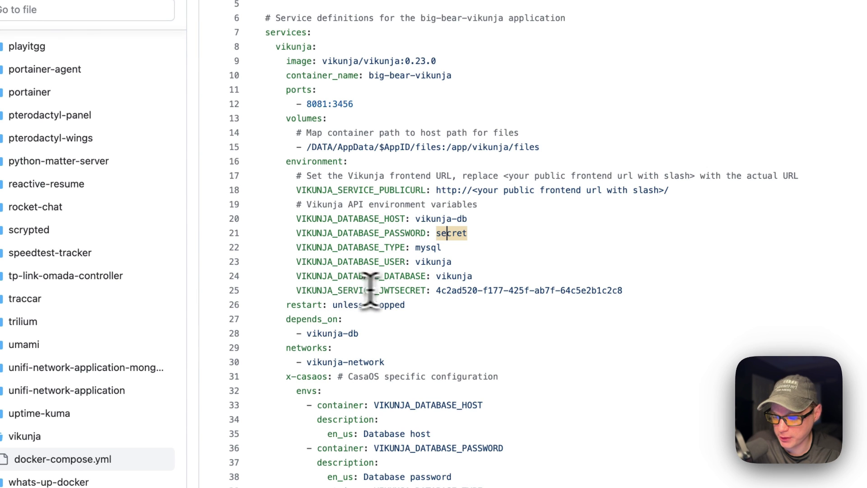
pyautogui.moveTo(442, 290); pyautogui.dragTo(623, 290)
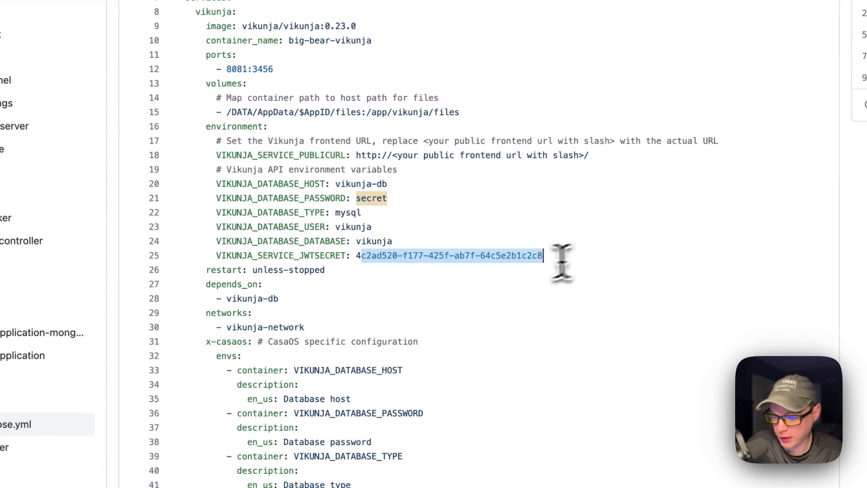
pyautogui.scroll(-5, 329, 296)
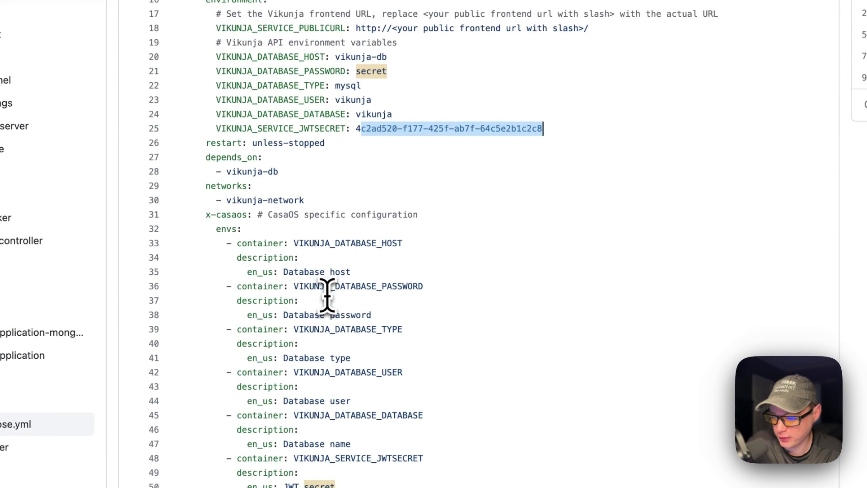
pyautogui.moveTo(256, 183); pyautogui.dragTo(411, 180)
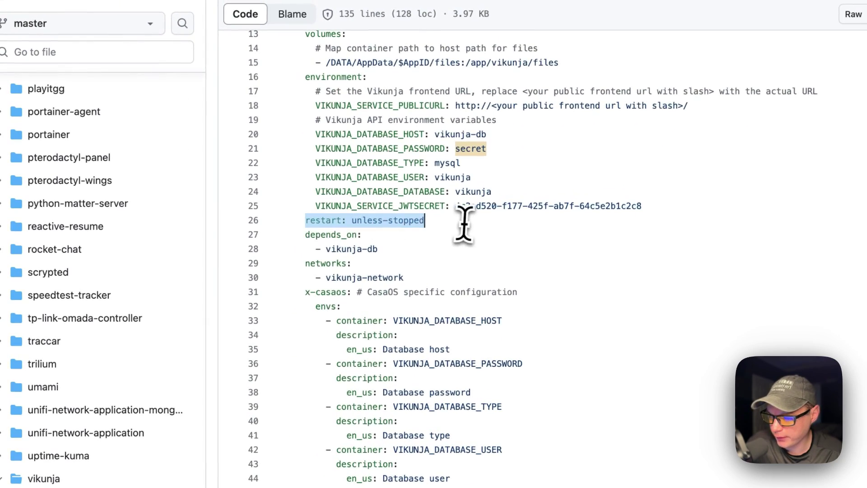
pyautogui.moveTo(449, 224); pyautogui.dragTo(421, 224)
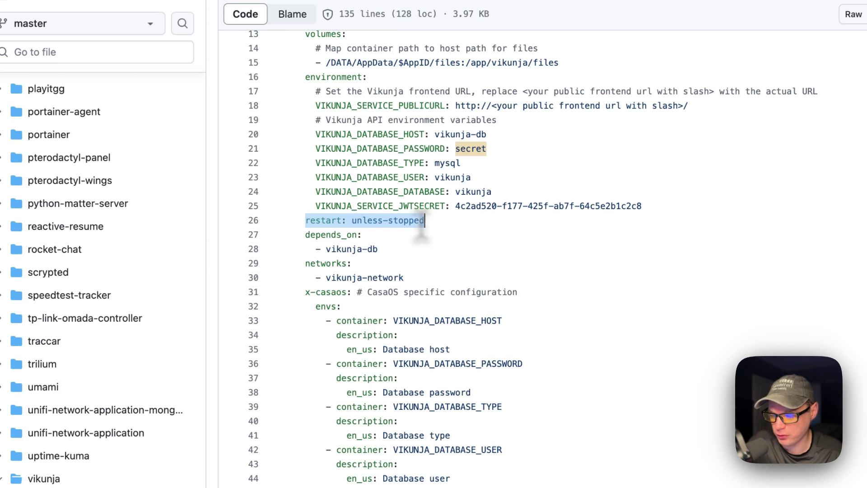
pyautogui.moveTo(303, 234); pyautogui.dragTo(408, 247)
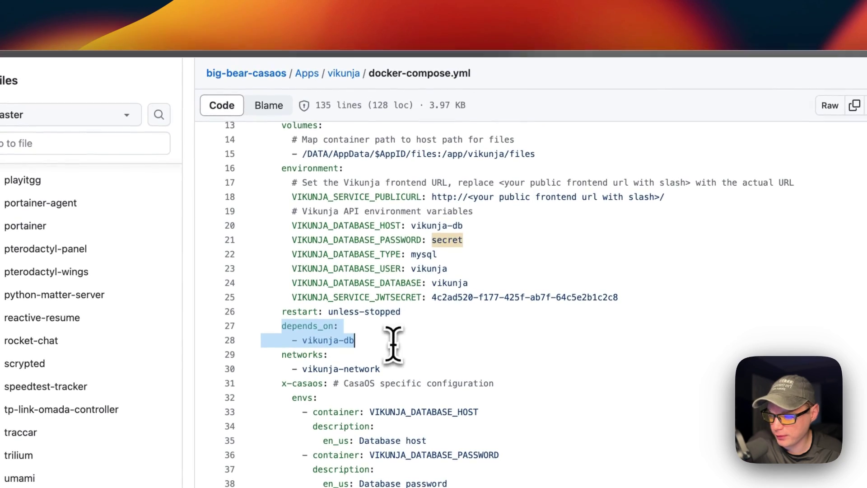
pyautogui.scroll(-10, 387, 283)
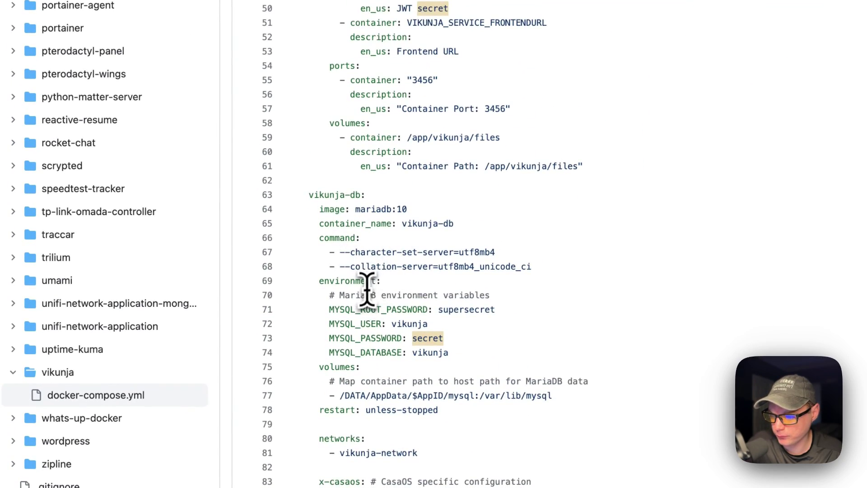
pyautogui.scroll(10, 366, 289)
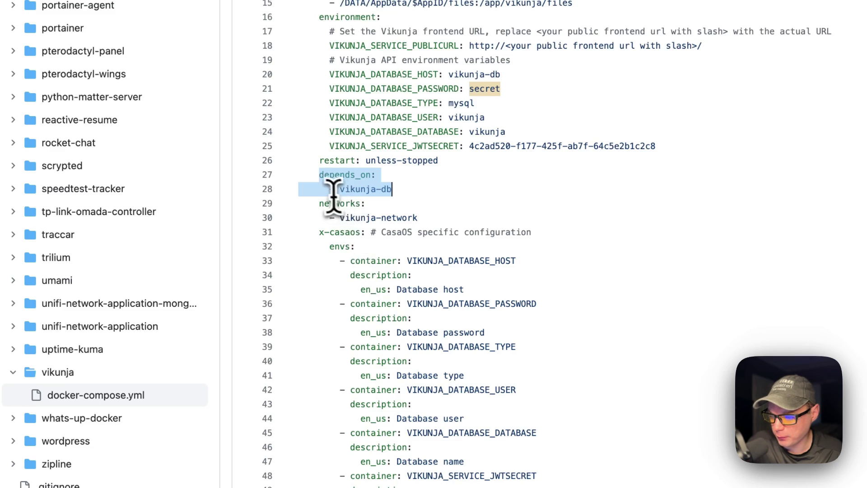
pyautogui.moveTo(319, 204); pyautogui.dragTo(426, 216)
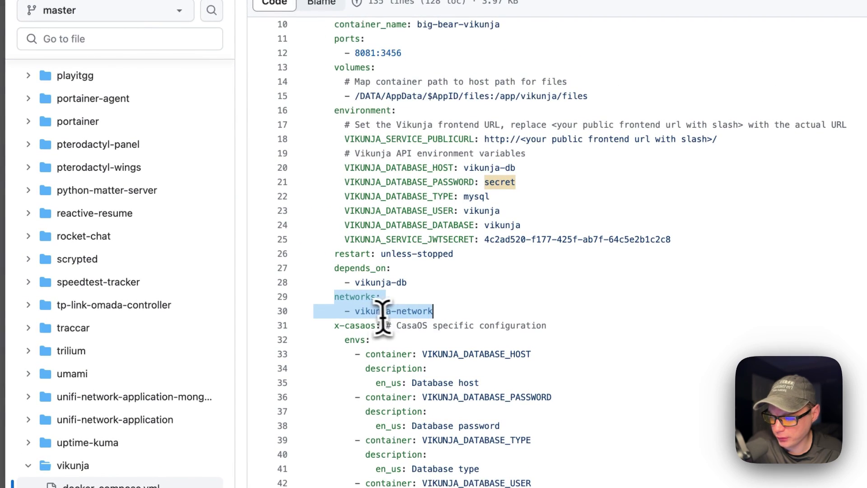
pyautogui.scroll(-20, 375, 311)
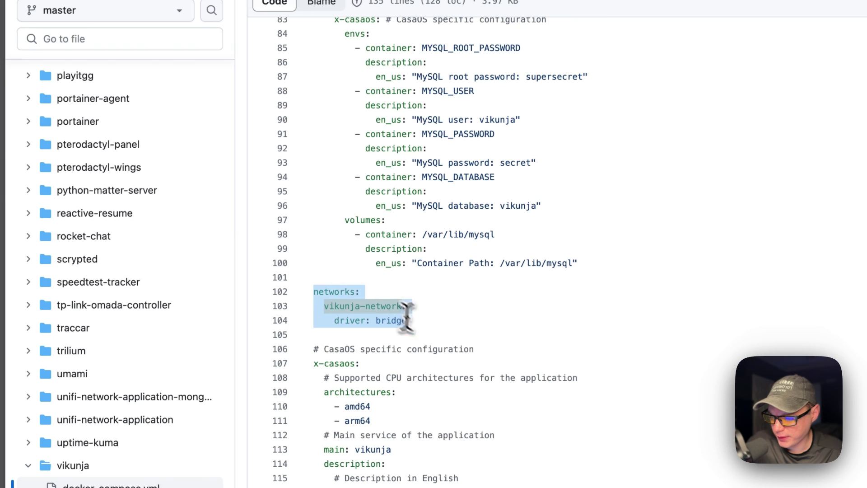
pyautogui.scroll(15, 404, 312)
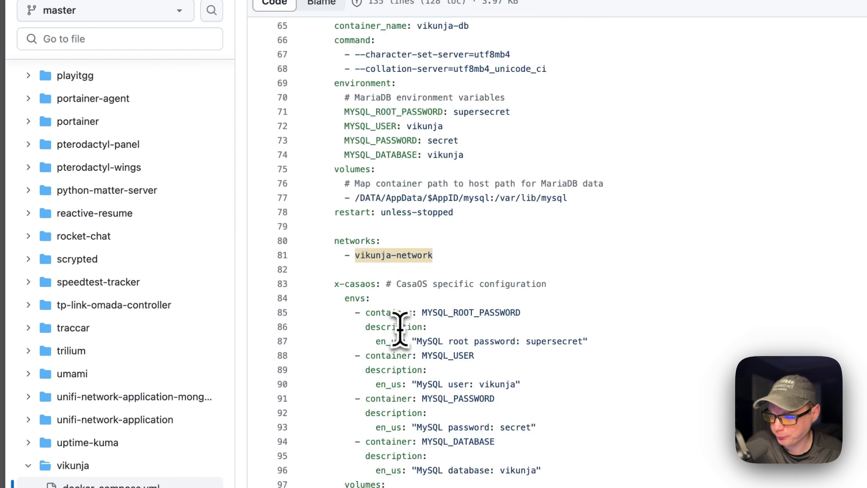
pyautogui.scroll(-3, 400, 329)
pyautogui.scroll(6, 400, 329)
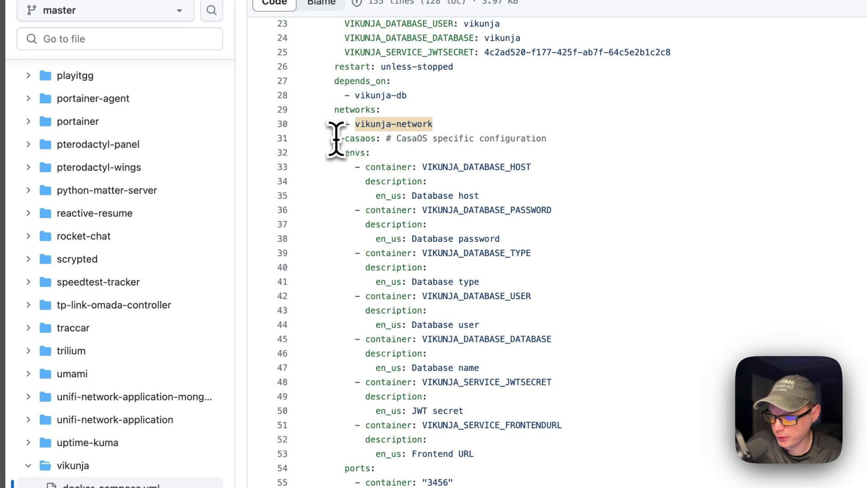
pyautogui.scroll(-8, 371, 183)
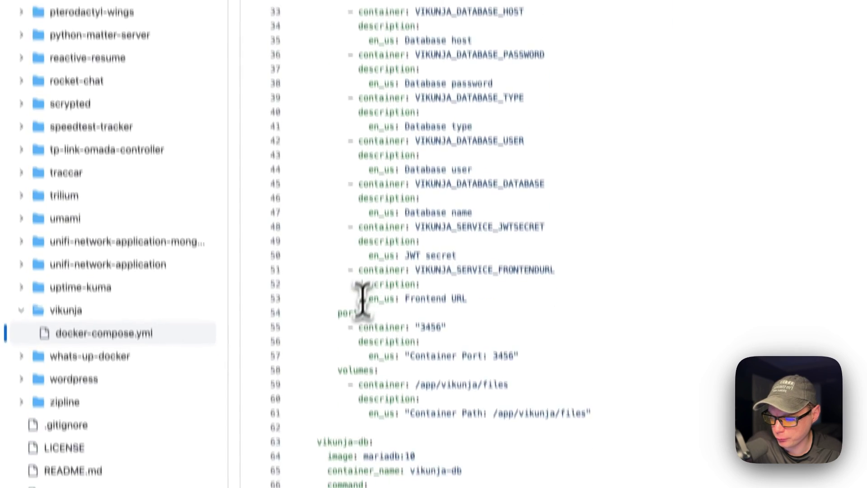
pyautogui.scroll(5, 366, 326)
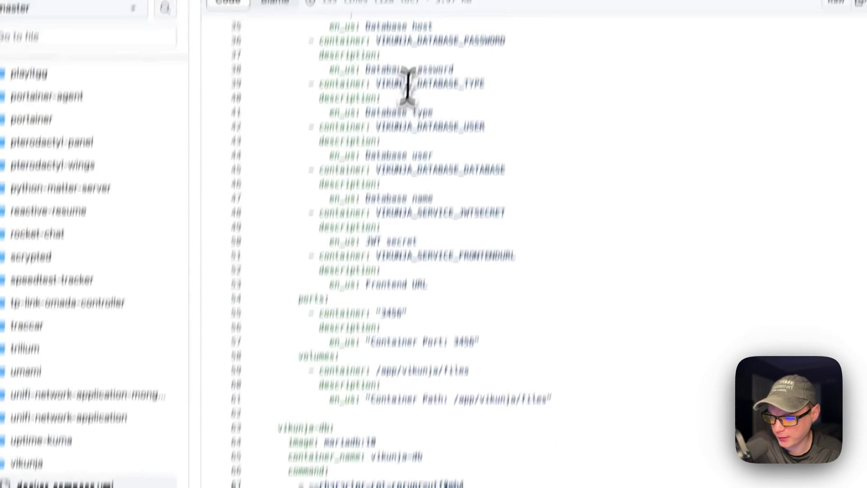
pyautogui.scroll(1, 440, 298)
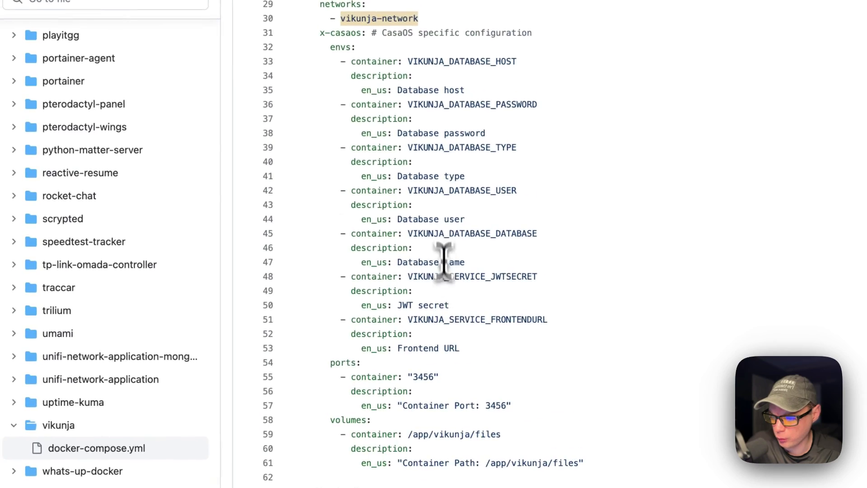
pyautogui.scroll(-7, 443, 224)
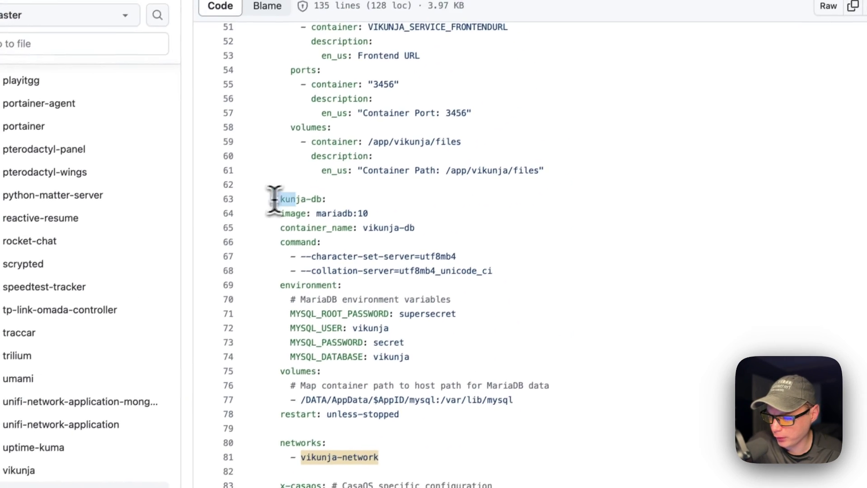
pyautogui.moveTo(307, 158); pyautogui.dragTo(383, 155)
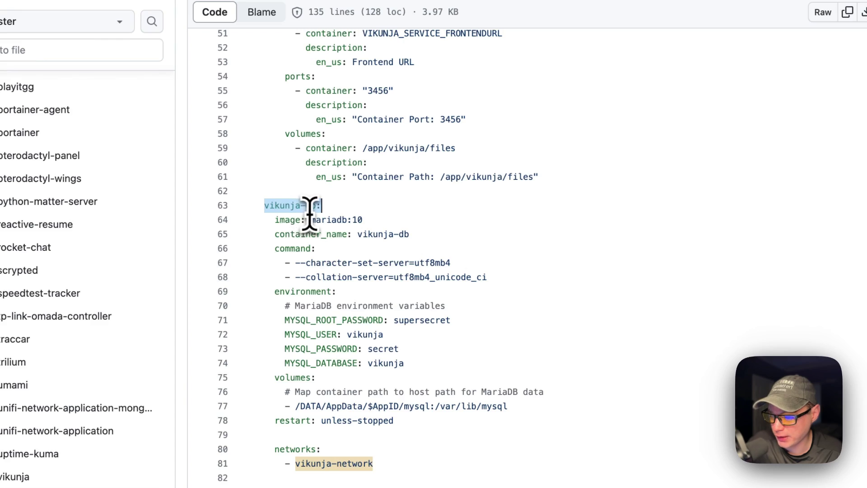
pyautogui.scroll(11, 303, 212)
pyautogui.scroll(5, 293, 192)
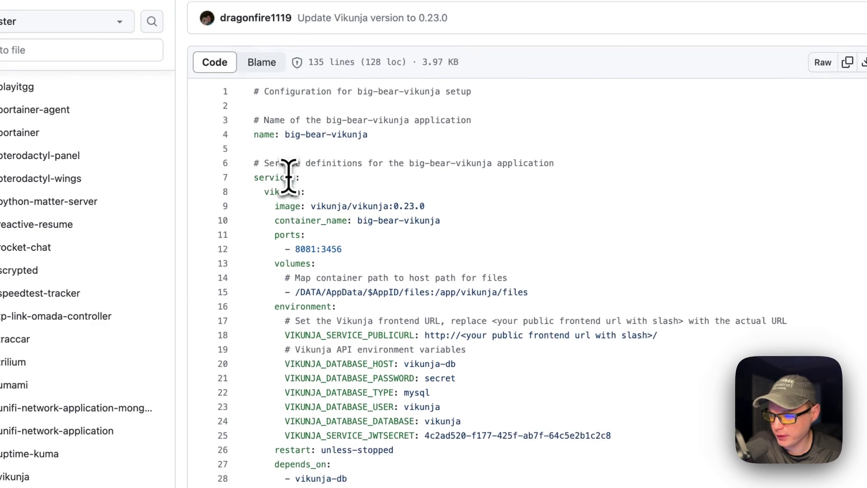
pyautogui.scroll(-20, 304, 239)
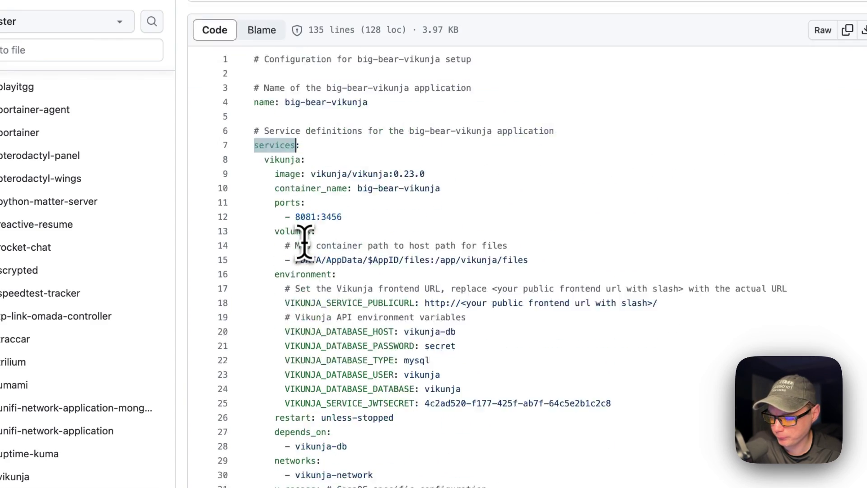
pyautogui.scroll(8, 304, 244)
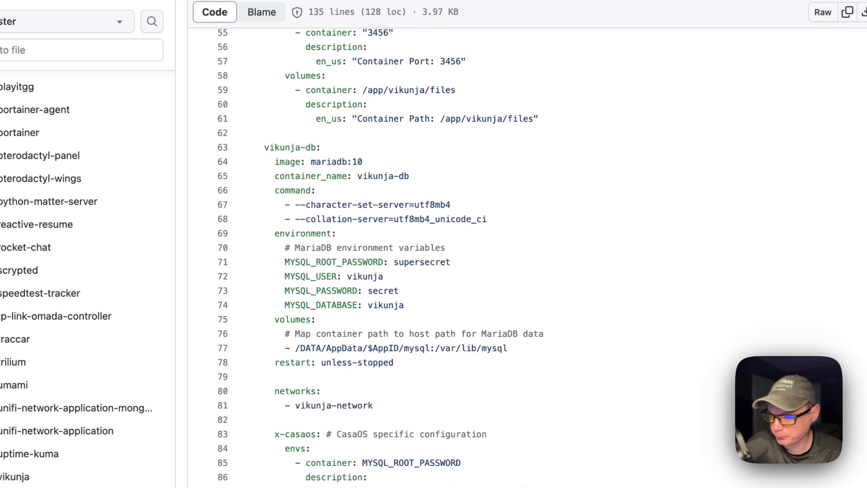
pyautogui.moveTo(271, 143); pyautogui.dragTo(519, 142)
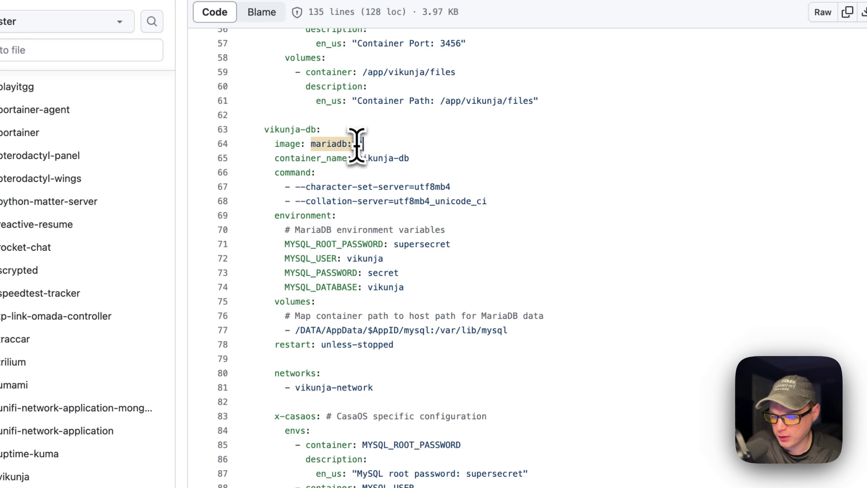
pyautogui.moveTo(274, 158); pyautogui.dragTo(384, 158)
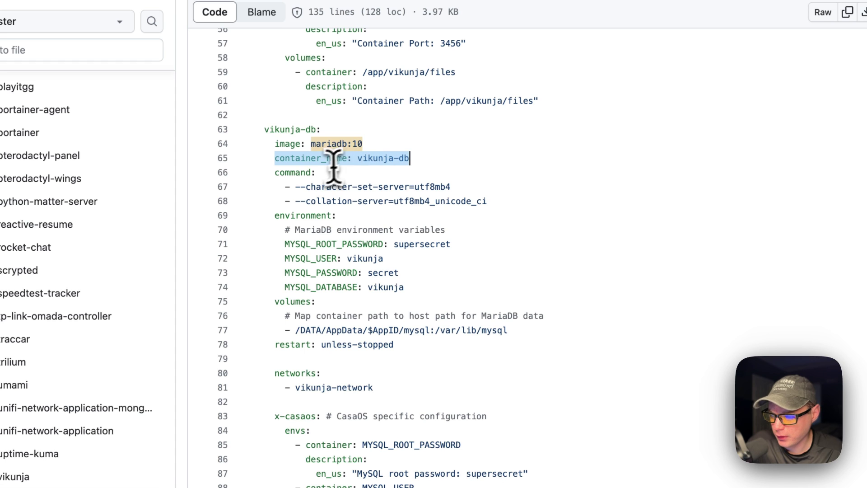
pyautogui.moveTo(275, 172); pyautogui.dragTo(484, 202)
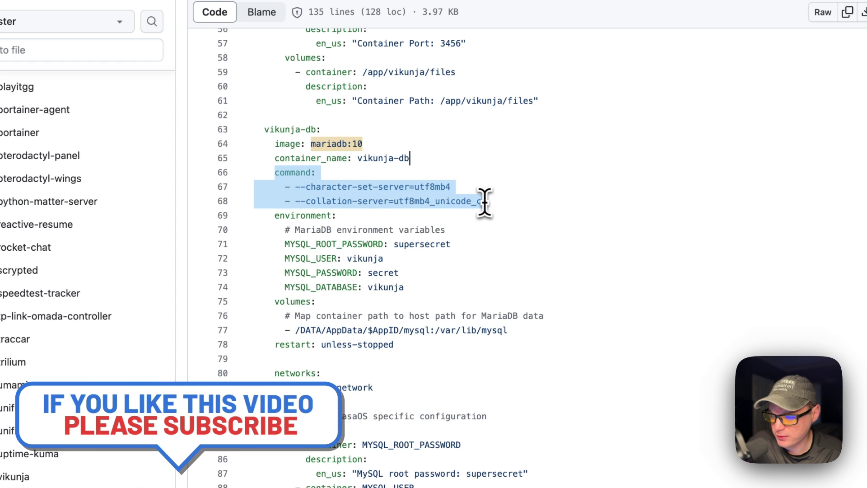
pyautogui.scroll(-3, 367, 229)
pyautogui.moveTo(276, 158); pyautogui.dragTo(406, 223)
pyautogui.doubleClick(313, 187)
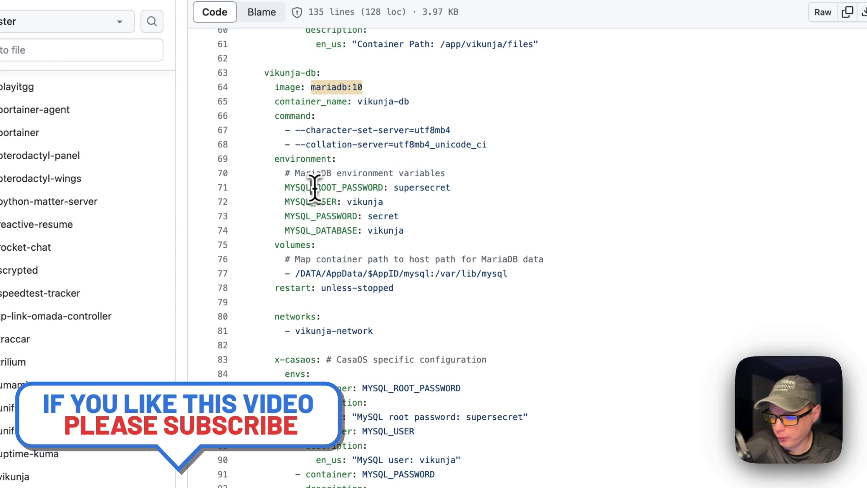
pyautogui.doubleClick(308, 202)
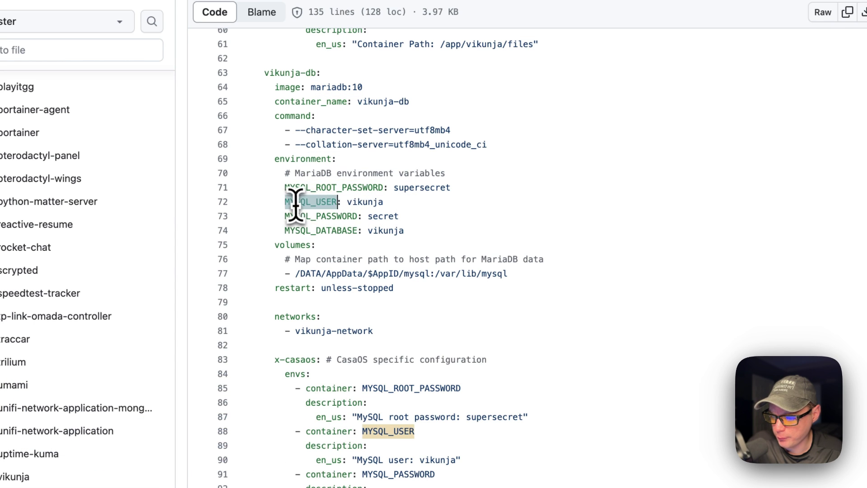
pyautogui.doubleClick(307, 216)
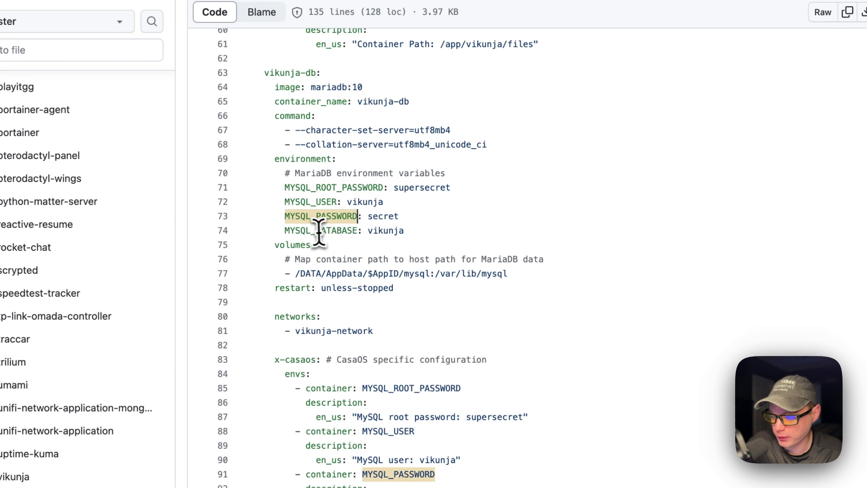
pyautogui.doubleClick(312, 231)
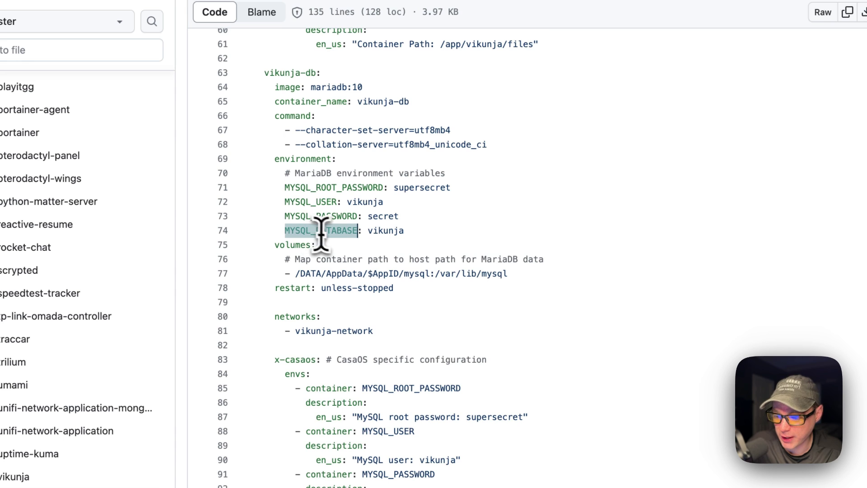
pyautogui.scroll(15, 321, 232)
pyautogui.scroll(3, 353, 208)
pyautogui.moveTo(285, 285); pyautogui.dragTo(459, 346)
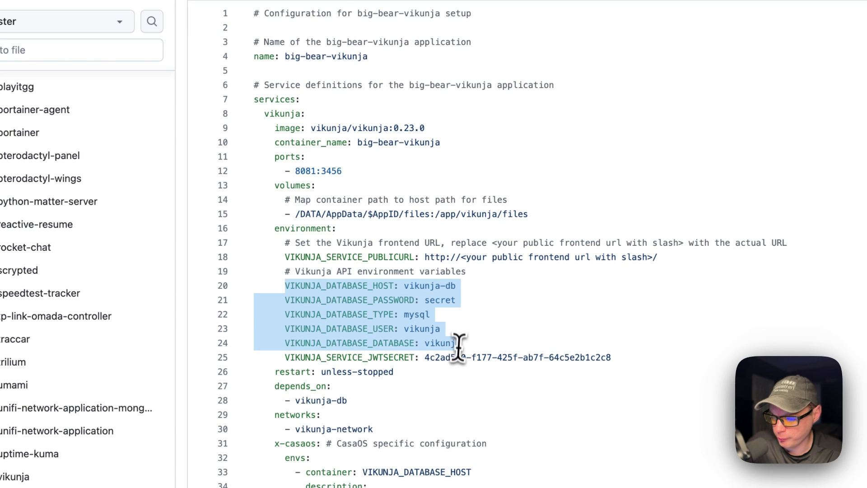
pyautogui.scroll(-15, 368, 343)
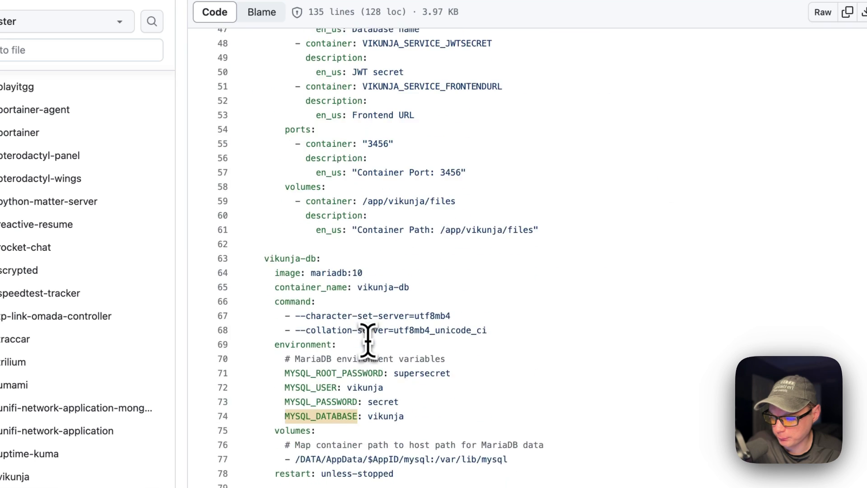
pyautogui.moveTo(283, 315); pyautogui.dragTo(410, 352)
pyautogui.scroll(-1, 410, 352)
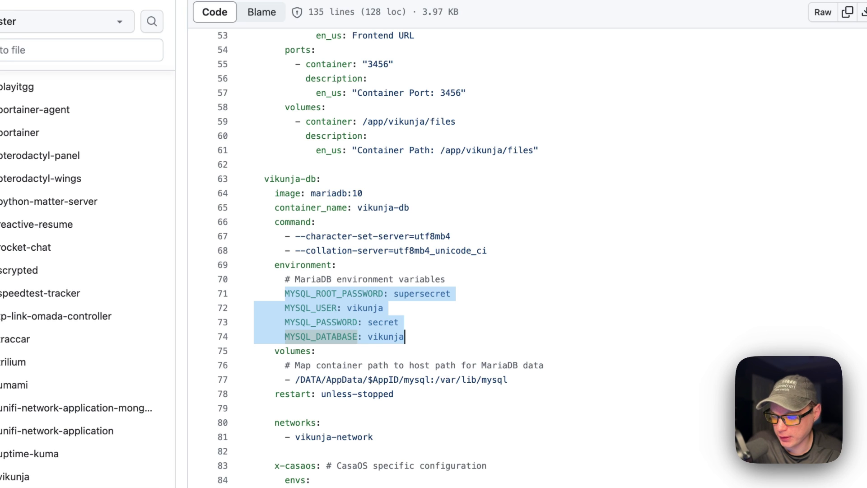
pyautogui.scroll(-5, 368, 319)
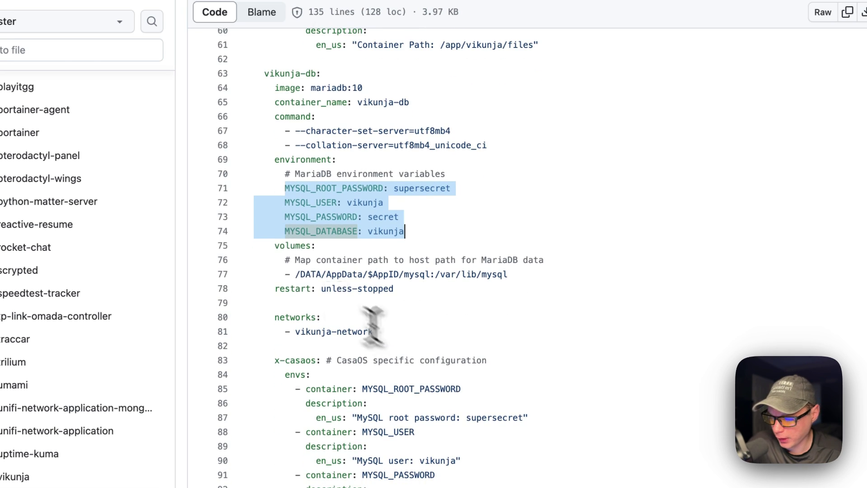
pyautogui.moveTo(275, 245); pyautogui.dragTo(528, 274)
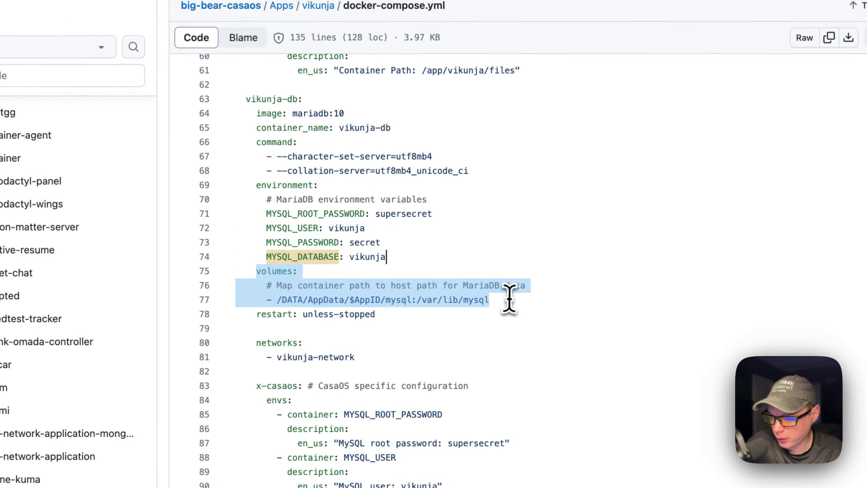
pyautogui.doubleClick(292, 300)
pyautogui.doubleClick(366, 300)
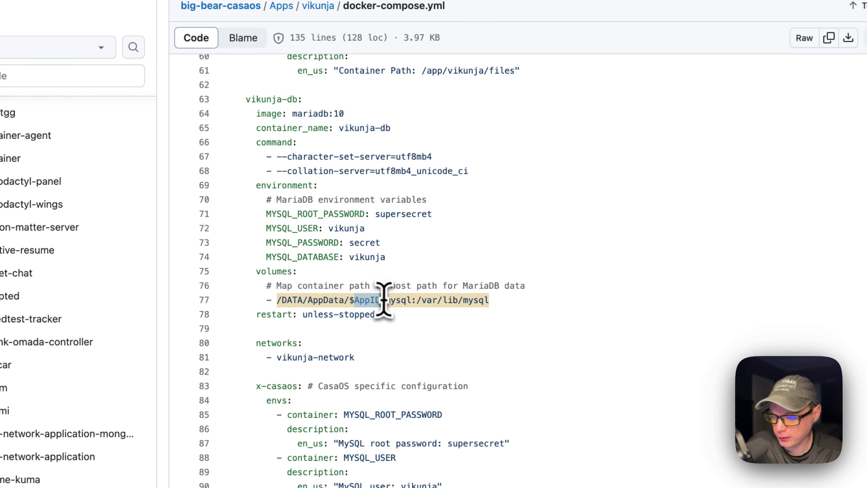
pyautogui.doubleClick(398, 300)
pyautogui.moveTo(276, 300); pyautogui.dragTo(550, 298)
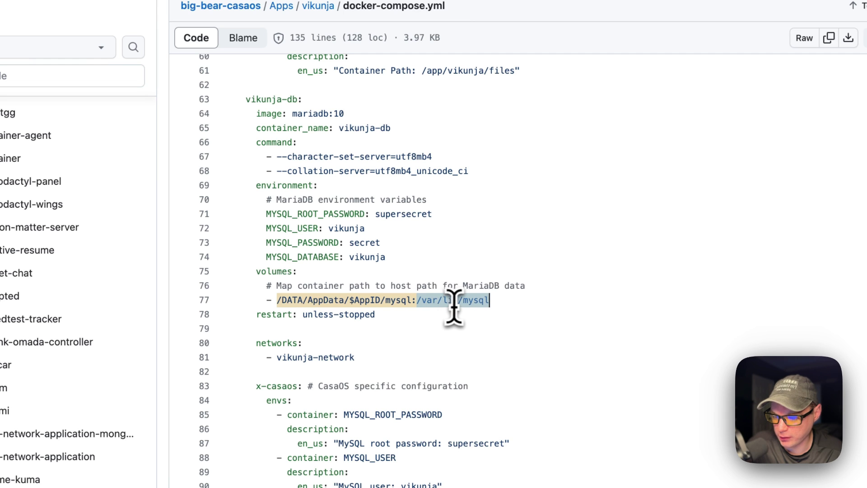
pyautogui.moveTo(257, 316); pyautogui.dragTo(424, 319)
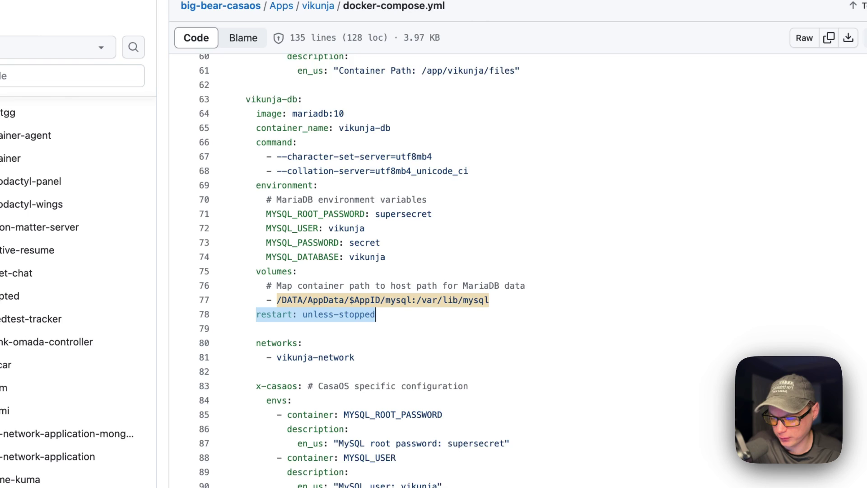
pyautogui.moveTo(256, 343); pyautogui.dragTo(372, 357)
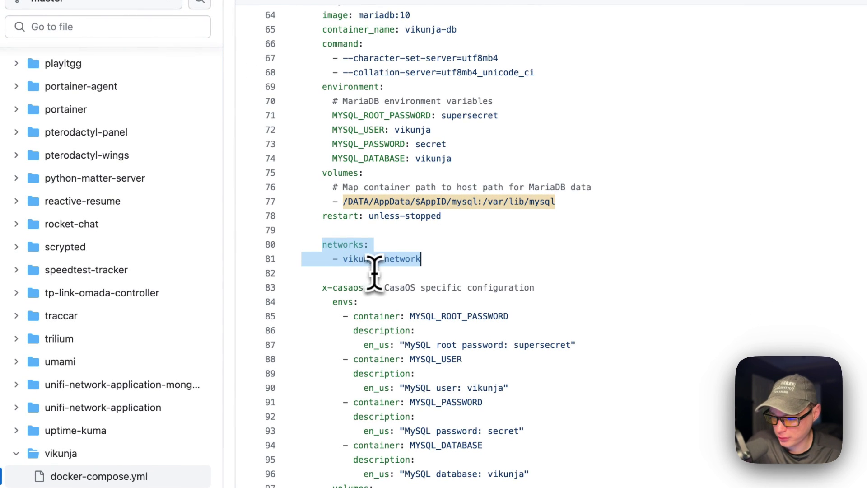
pyautogui.scroll(15, 415, 275)
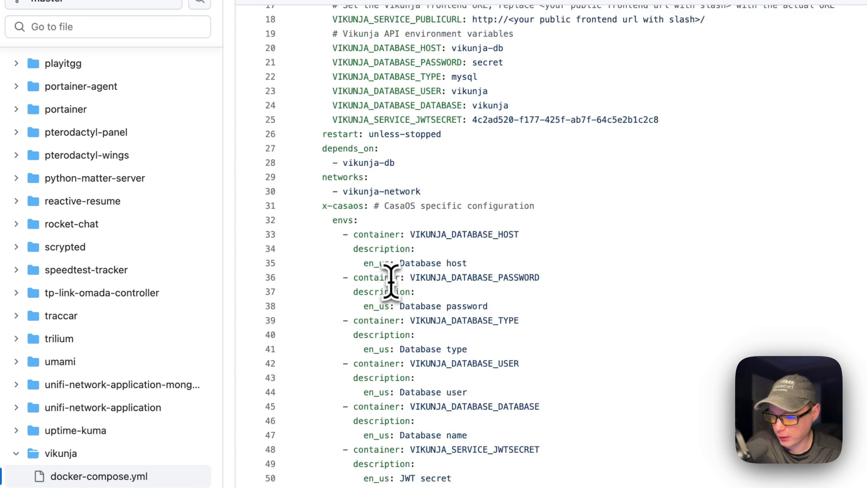
pyautogui.scroll(1, 391, 280)
pyautogui.moveTo(342, 232); pyautogui.dragTo(499, 233)
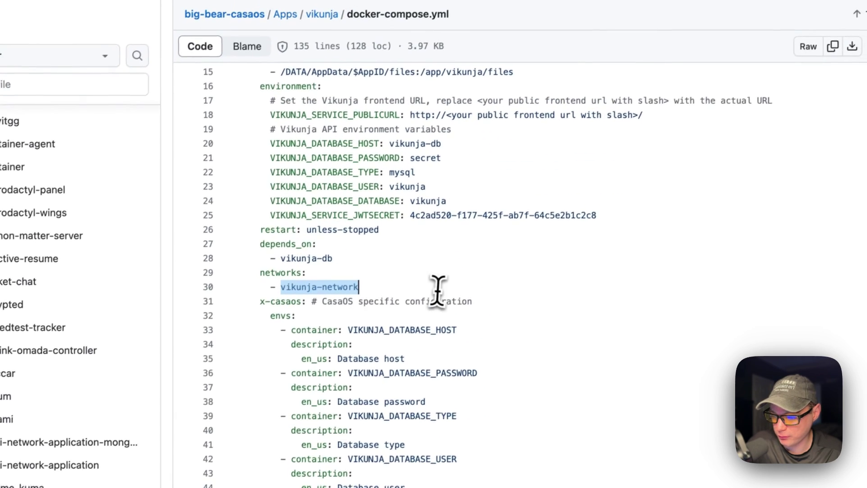
pyautogui.scroll(2, 347, 181)
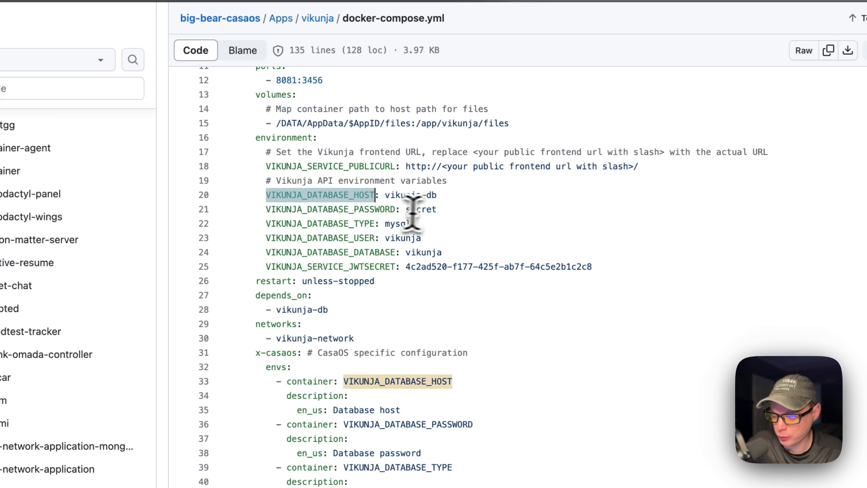
pyautogui.scroll(-10, 368, 290)
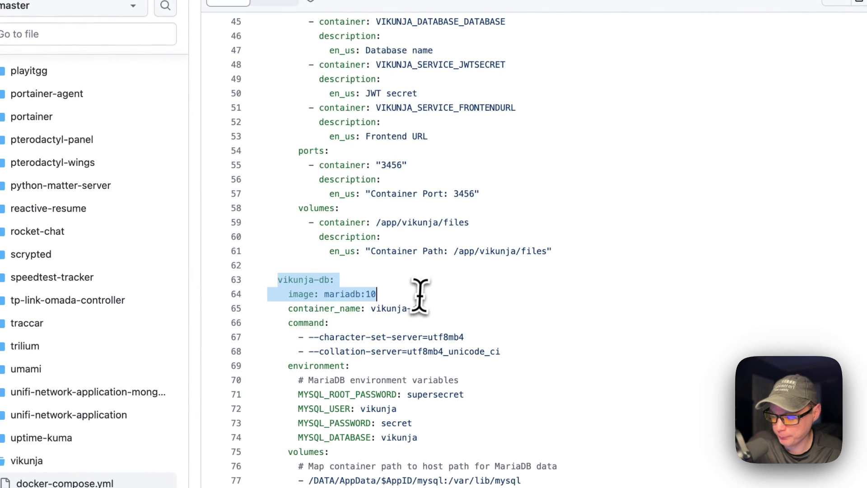
pyautogui.scroll(15, 420, 296)
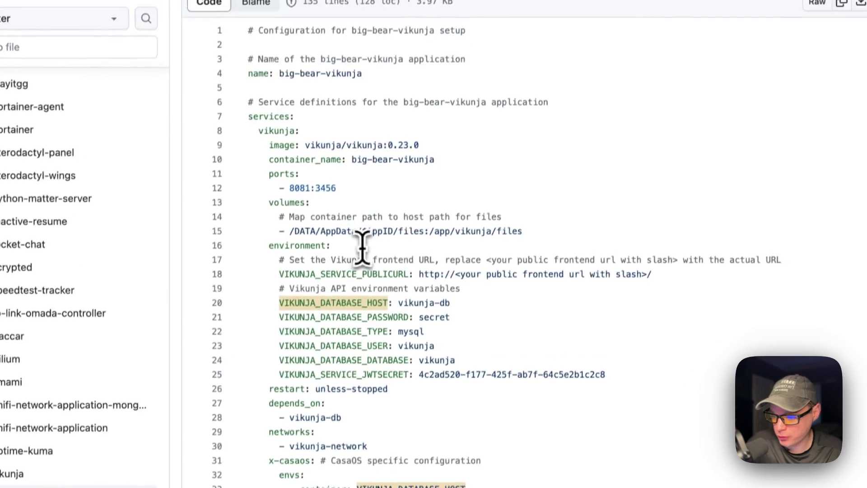
pyautogui.scroll(-7, 421, 284)
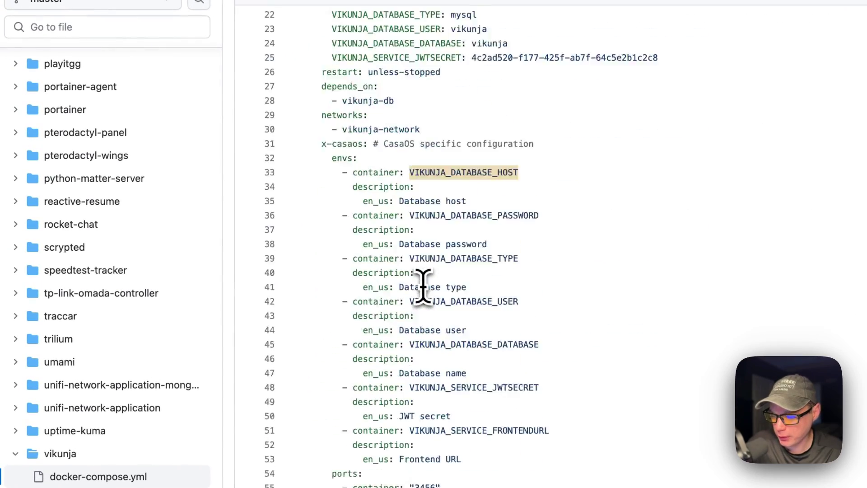
pyautogui.scroll(-11, 423, 287)
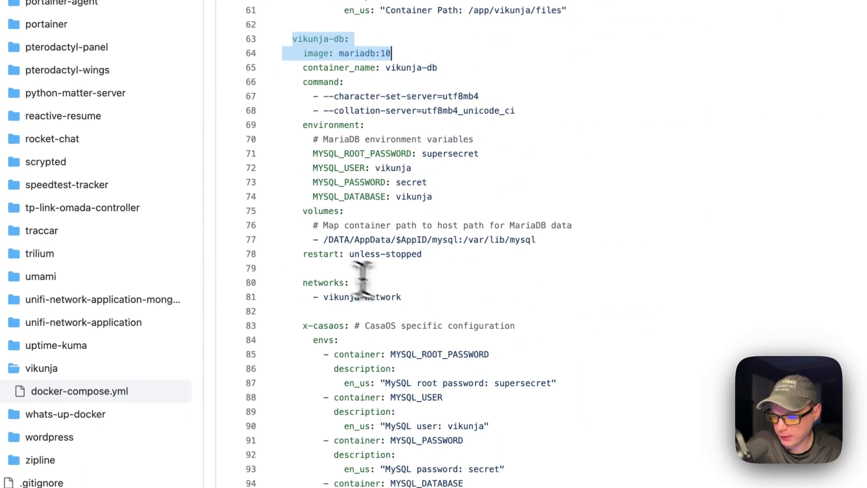
pyautogui.scroll(12, 397, 226)
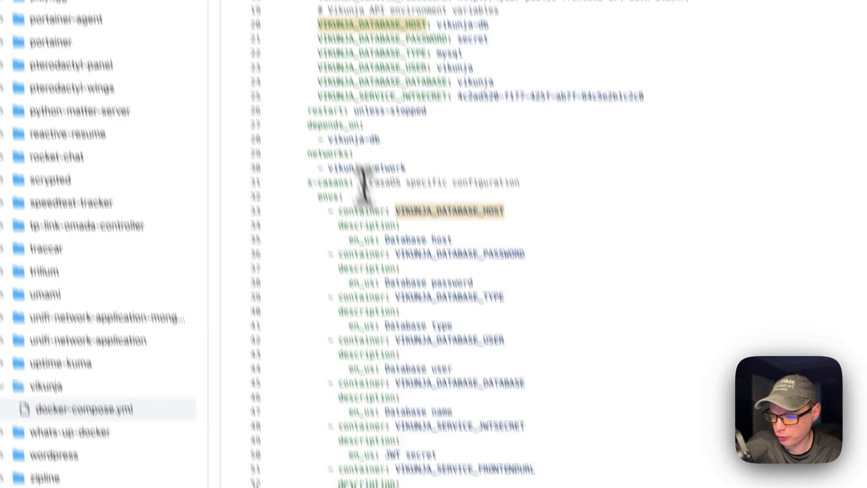
pyautogui.scroll(1, 334, 184)
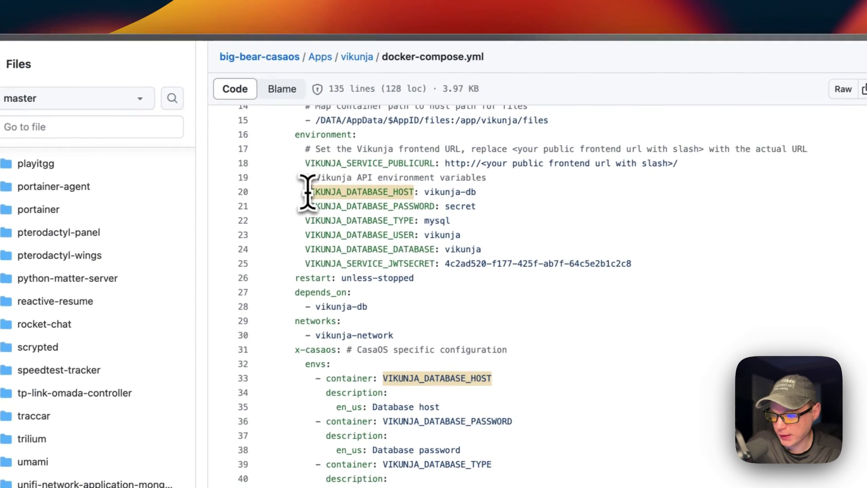
pyautogui.moveTo(303, 195); pyautogui.dragTo(400, 202)
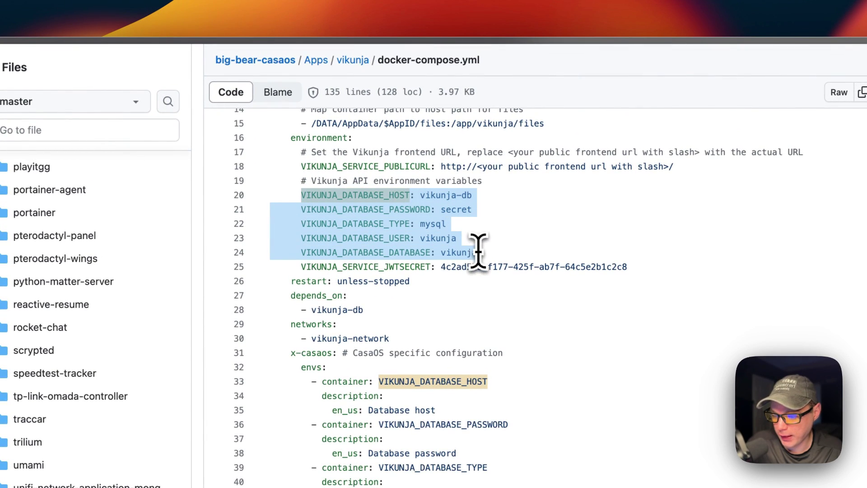
pyautogui.scroll(-20, 447, 249)
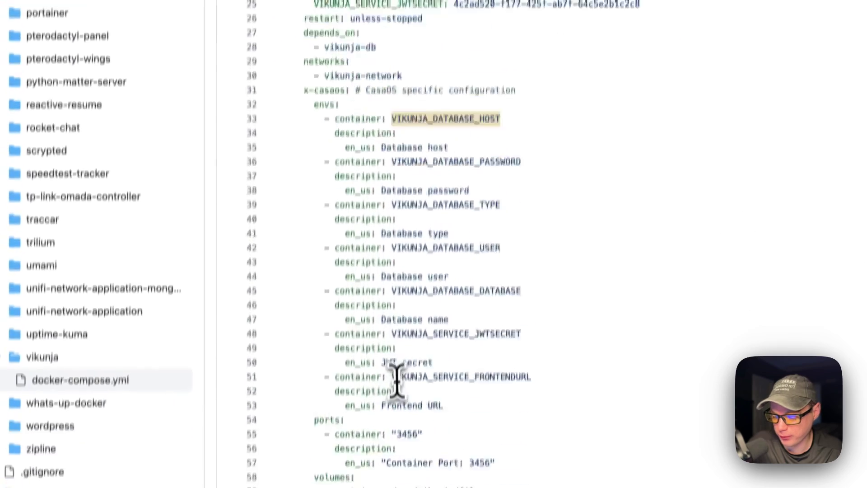
pyautogui.scroll(-5, 399, 345)
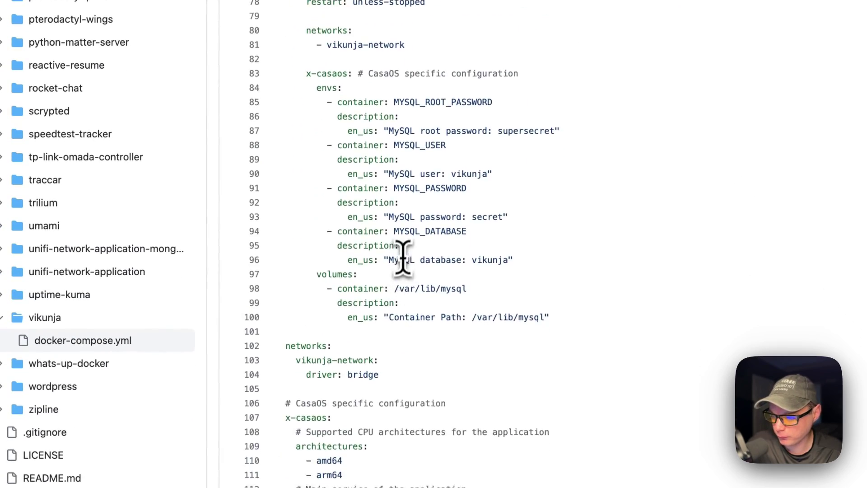
pyautogui.moveTo(342, 166); pyautogui.dragTo(581, 410)
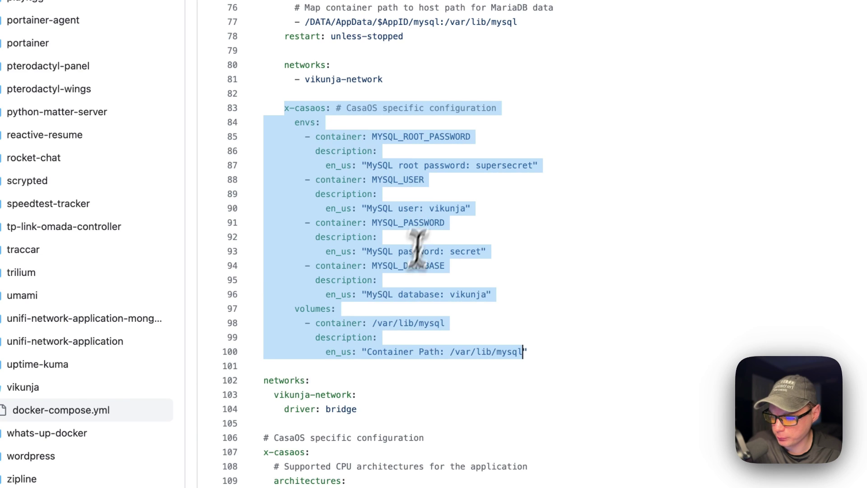
pyautogui.scroll(-6, 373, 329)
pyautogui.moveTo(264, 180); pyautogui.dragTo(357, 209)
pyautogui.scroll(-2, 355, 208)
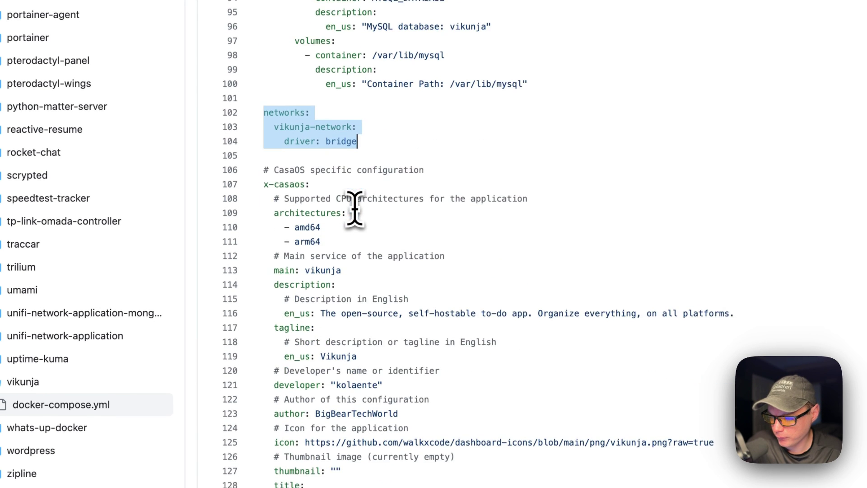
pyautogui.moveTo(265, 194); pyautogui.dragTo(334, 438)
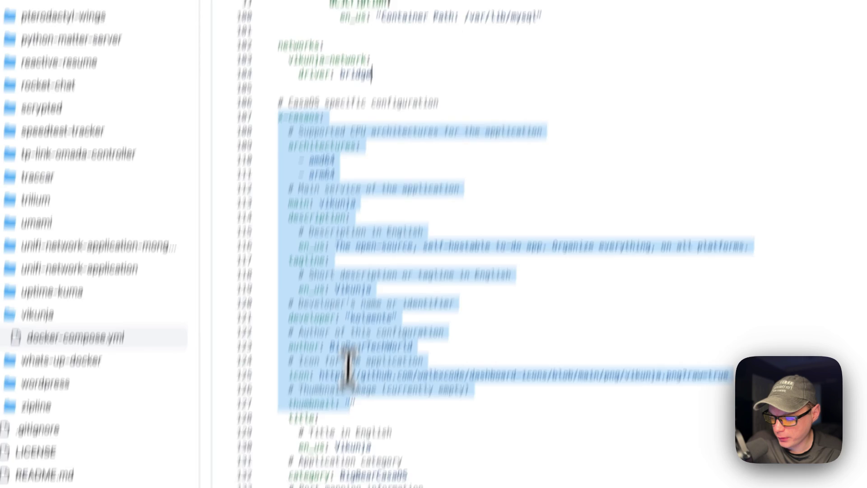
pyautogui.moveTo(347, 368); pyautogui.dragTo(380, 387)
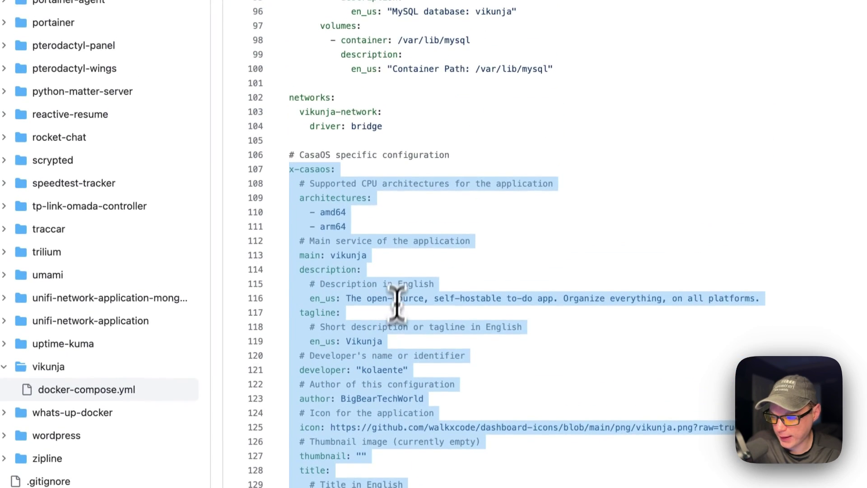
pyautogui.click(302, 190)
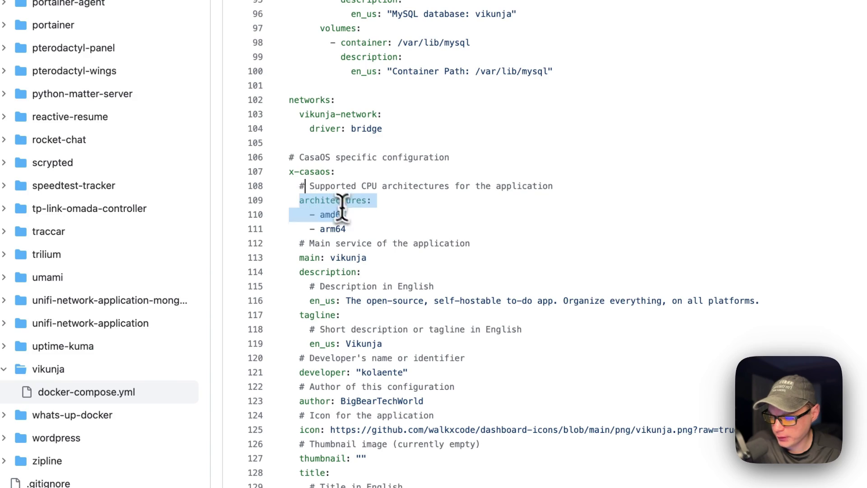
pyautogui.scroll(20, 354, 223)
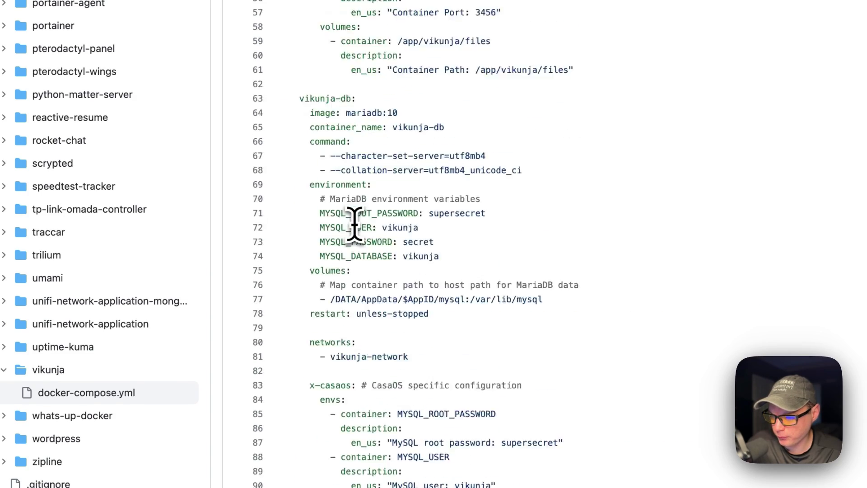
pyautogui.scroll(4, 433, 208)
pyautogui.moveTo(285, 166); pyautogui.dragTo(416, 181)
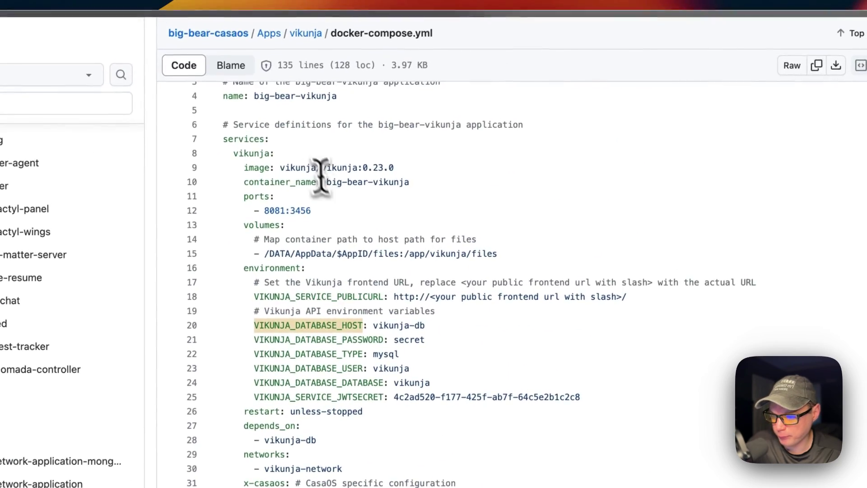
pyautogui.scroll(-20, 384, 316)
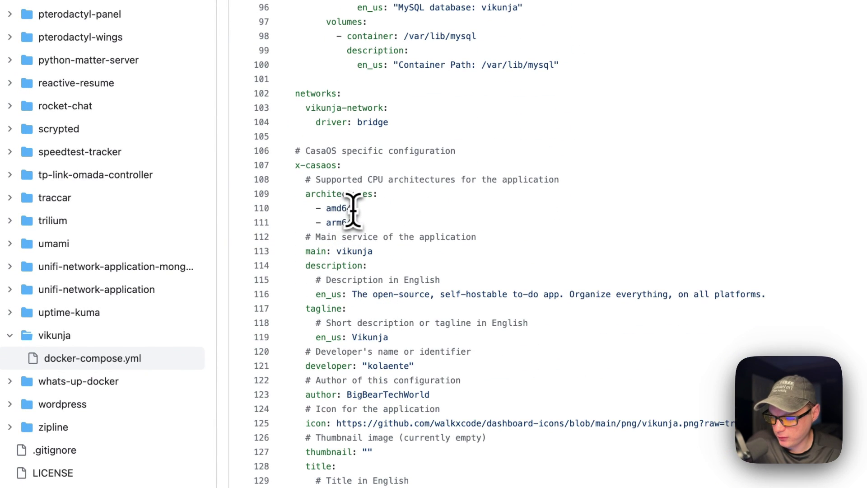
pyautogui.scroll(-2, 339, 222)
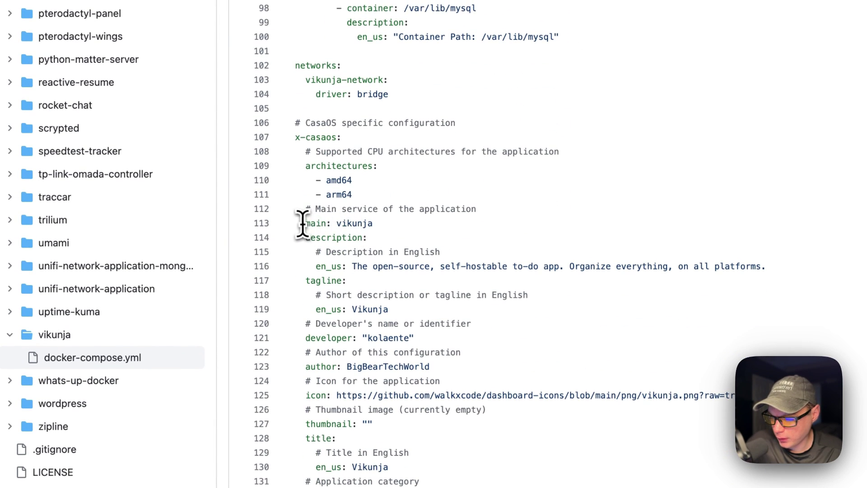
pyautogui.scroll(20, 358, 246)
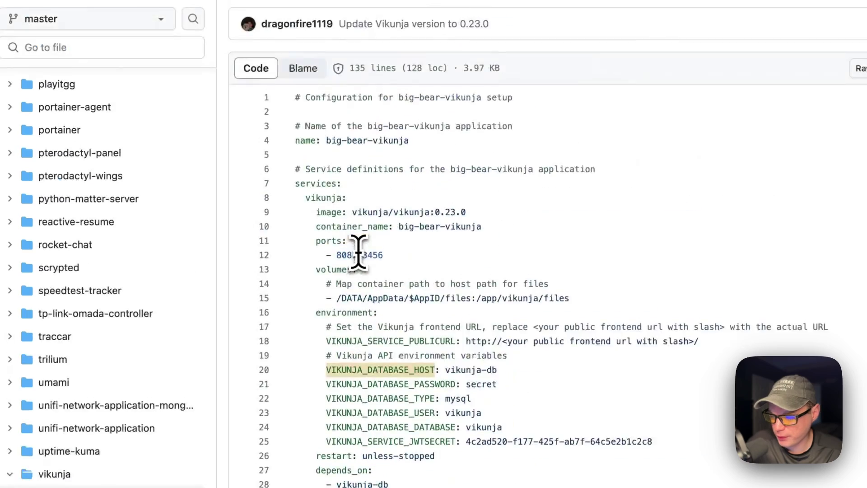
pyautogui.doubleClick(289, 109)
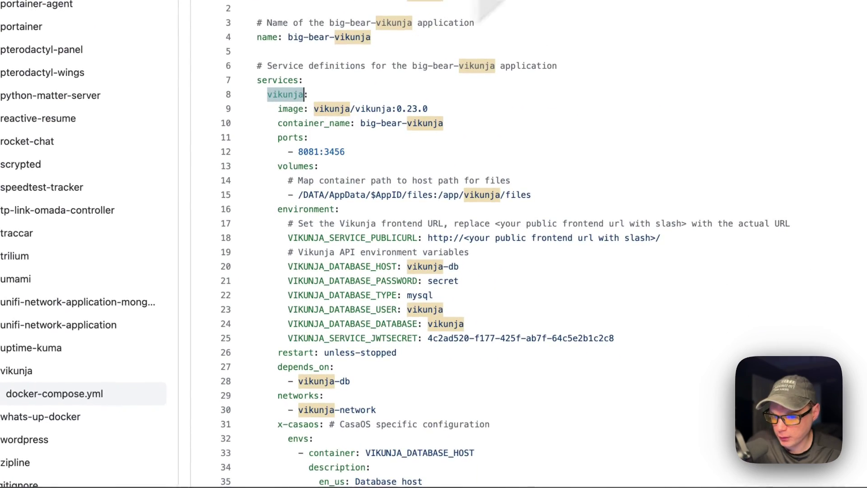
pyautogui.scroll(-10, 415, 253)
pyautogui.scroll(-15, 417, 273)
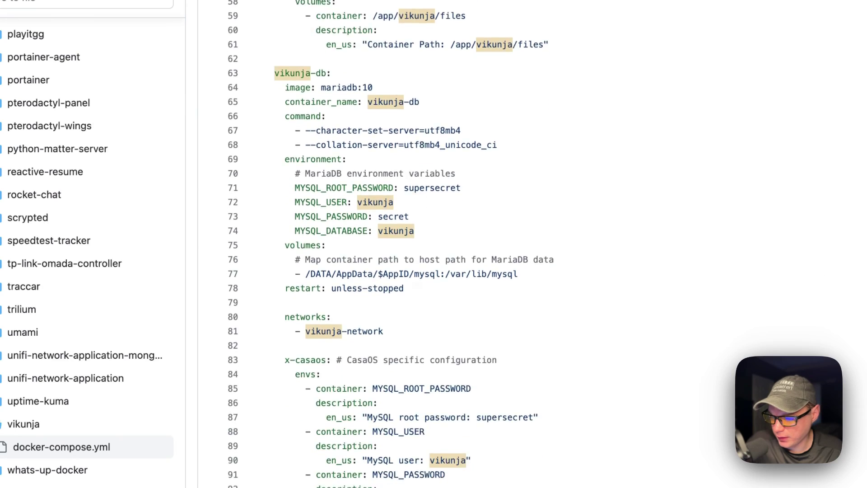
pyautogui.scroll(-4, 416, 271)
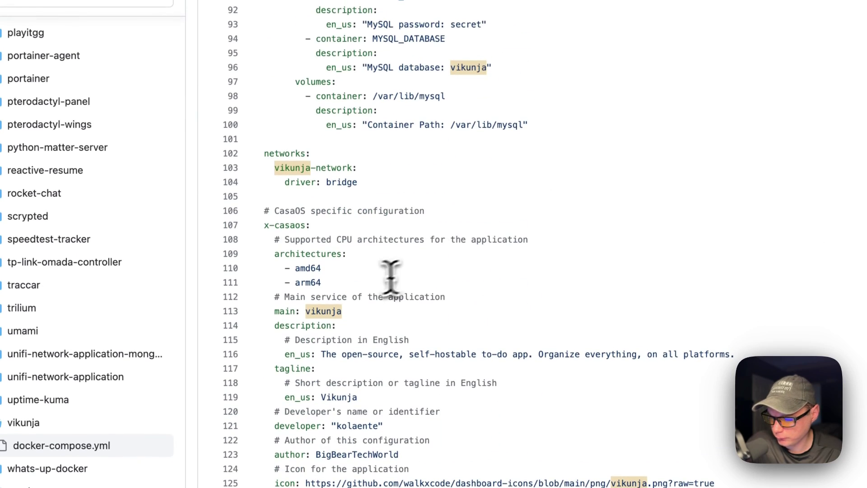
pyautogui.moveTo(270, 203); pyautogui.dragTo(541, 236)
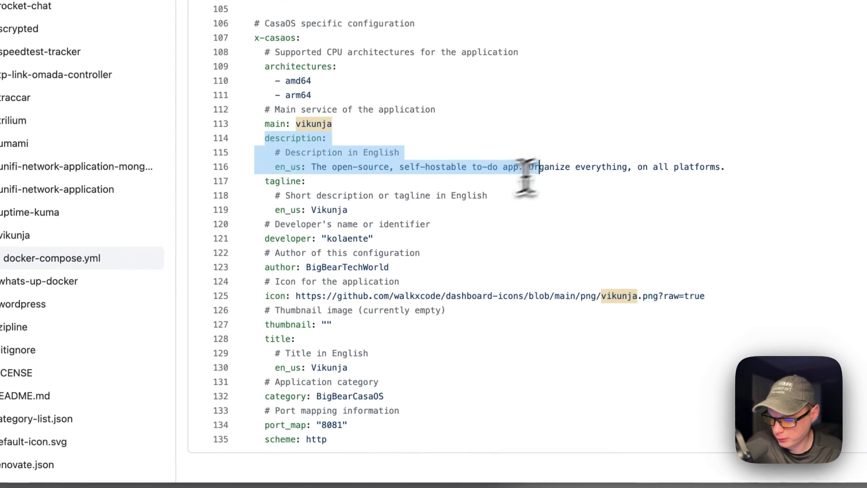
pyautogui.moveTo(268, 246); pyautogui.dragTo(287, 253)
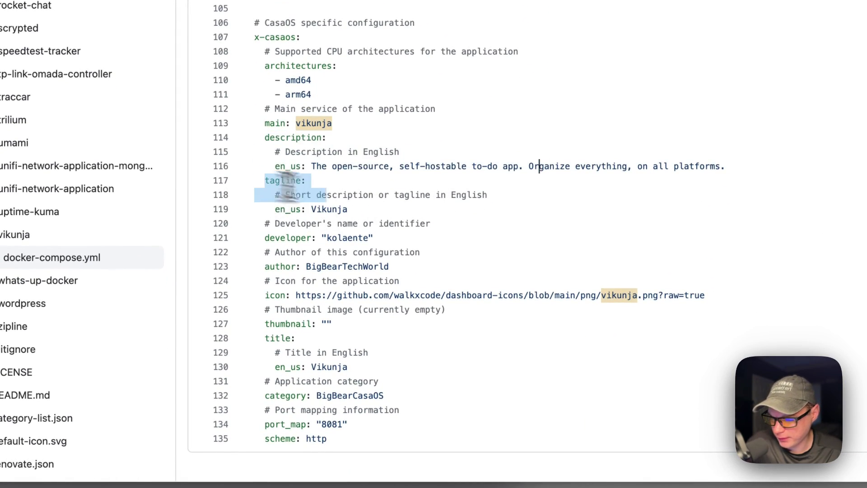
pyautogui.click(266, 223)
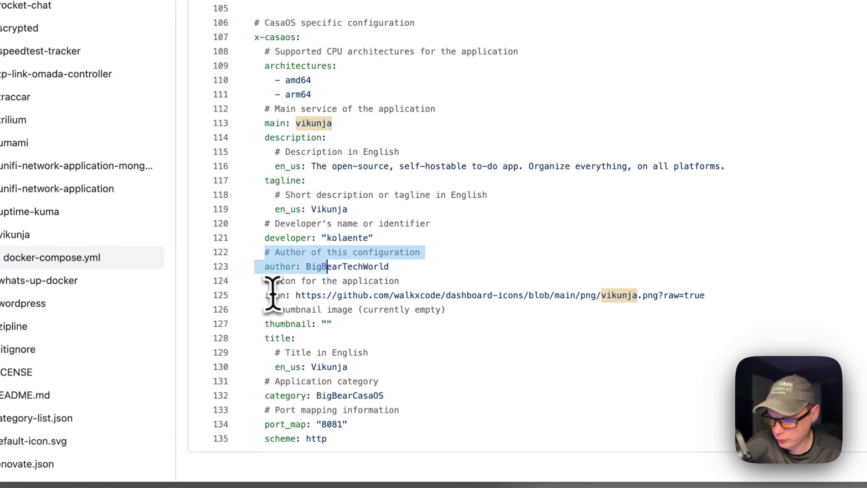
pyautogui.click(369, 295)
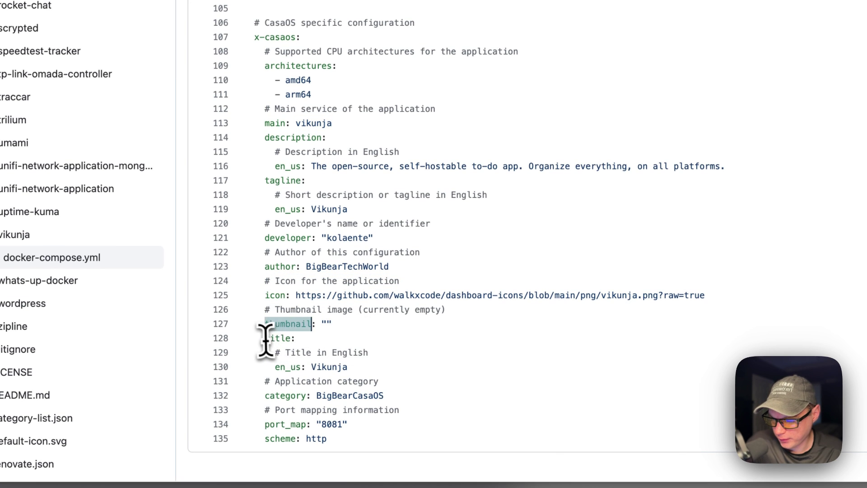
pyautogui.moveTo(266, 341); pyautogui.dragTo(342, 366)
pyautogui.doubleClick(278, 395)
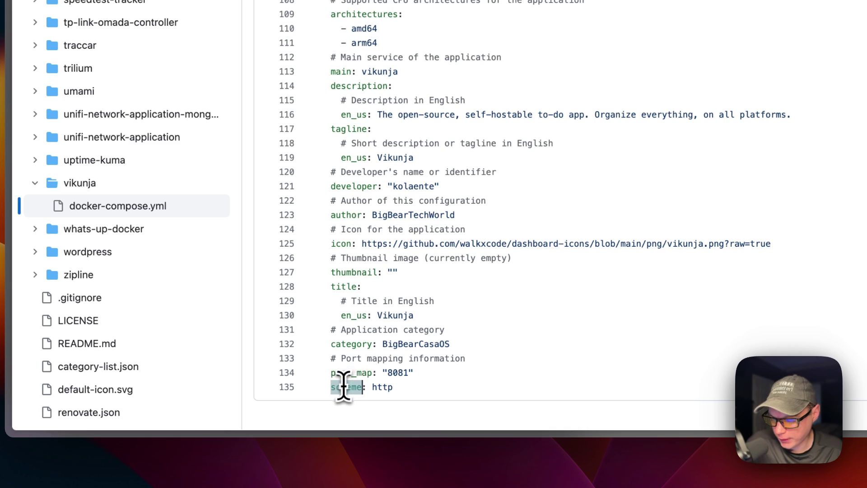
pyautogui.scroll(15, 376, 388)
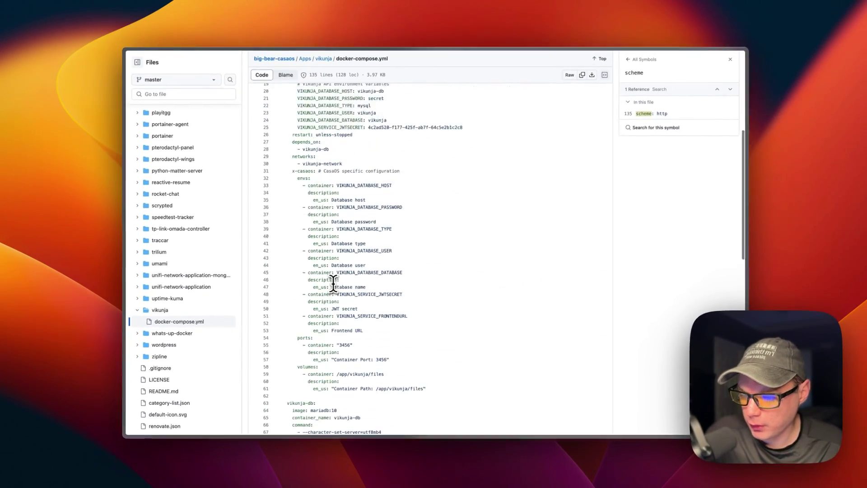
pyautogui.scroll(10, 333, 283)
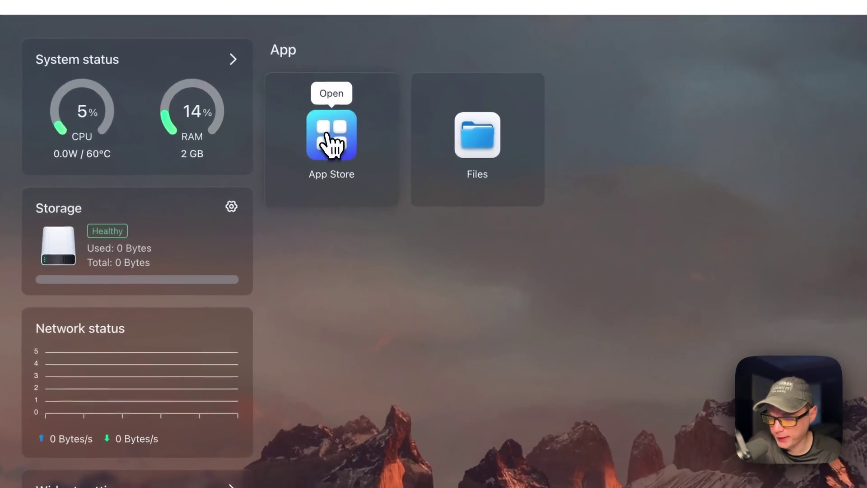
# Search the App Store for Vikunja and install the BigBearCasaOS version.
pyautogui.click(348, 131)
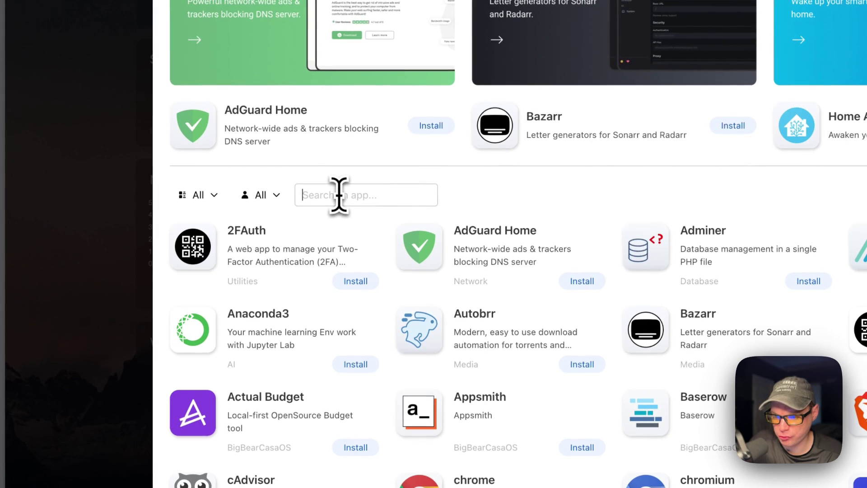
pyautogui.click(339, 195)
pyautogui.write('vik')
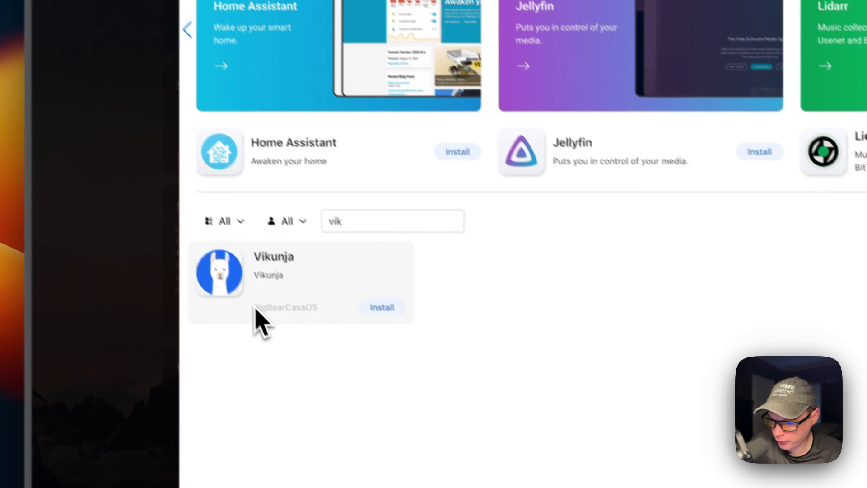
pyautogui.moveTo(228, 284); pyautogui.dragTo(307, 285)
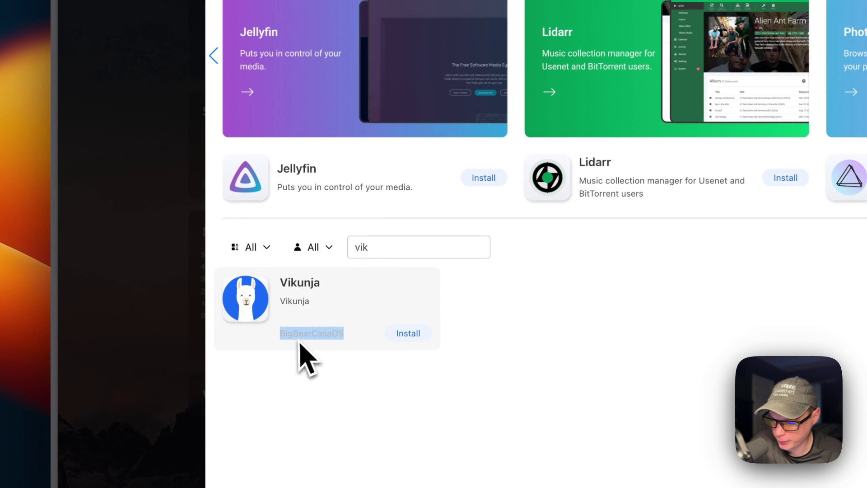
pyautogui.click(321, 318)
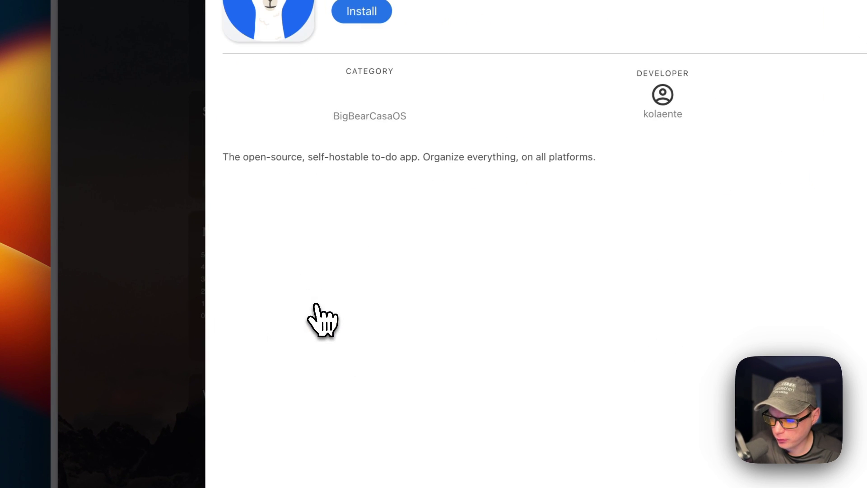
pyautogui.click(362, 12)
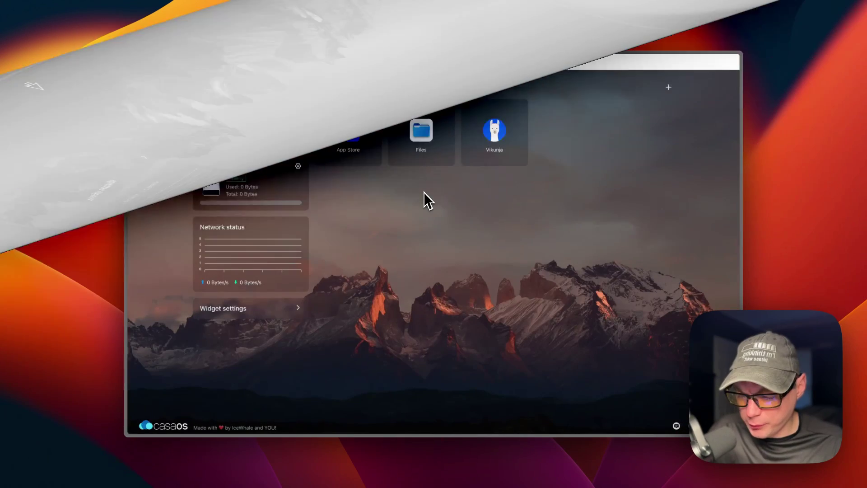
# Save a tip note reading 'Testing' on the Vikunja app tile.
pyautogui.moveTo(520, 112)
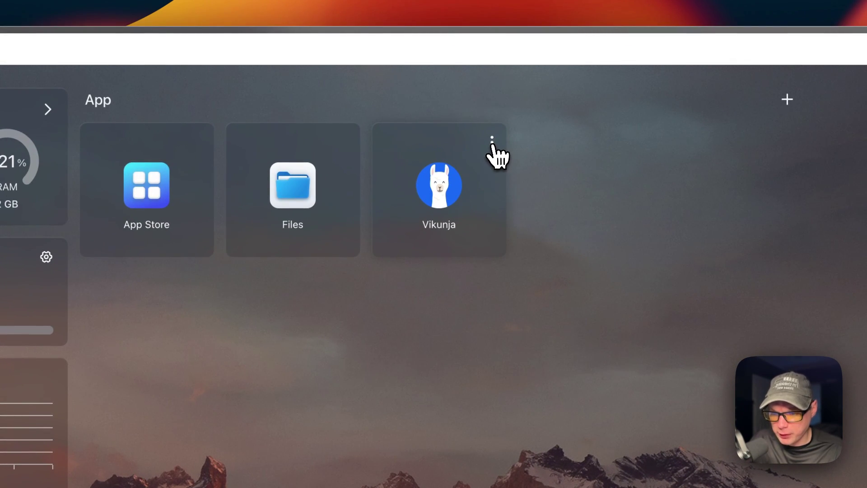
pyautogui.click(492, 143)
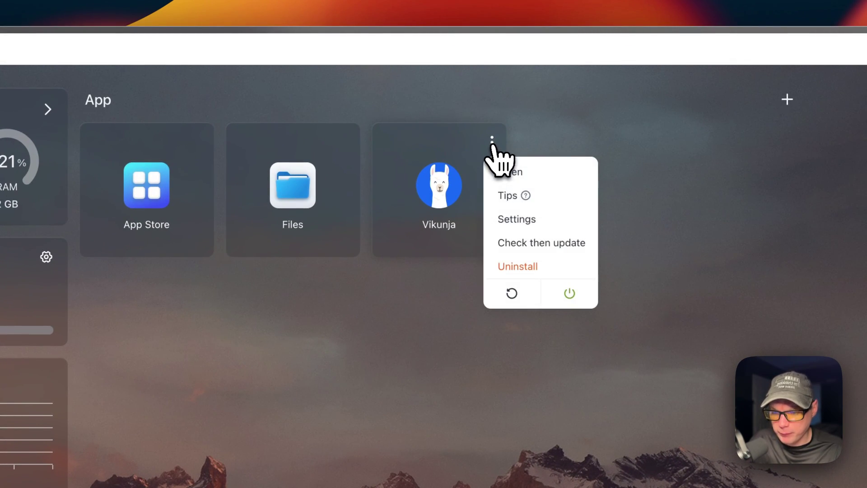
pyautogui.click(513, 197)
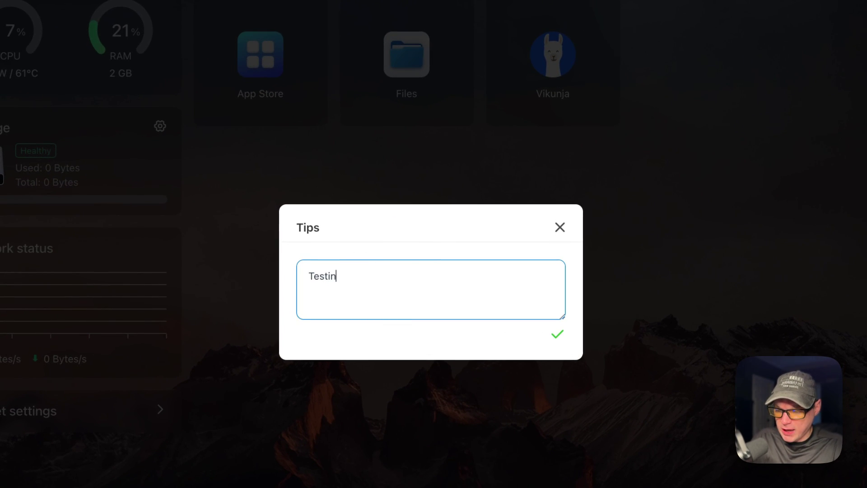
pyautogui.click(558, 335)
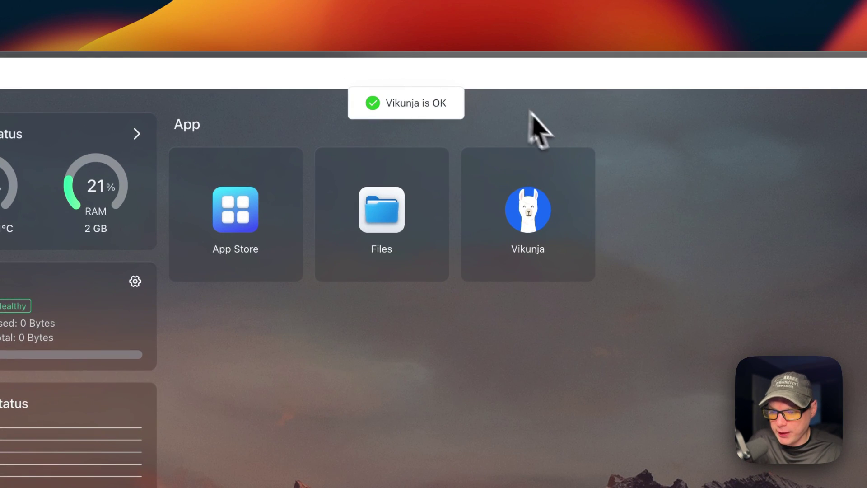
# Open Vikunja's container settings and select the vikunja-db container.
pyautogui.click(581, 165)
pyautogui.click(588, 248)
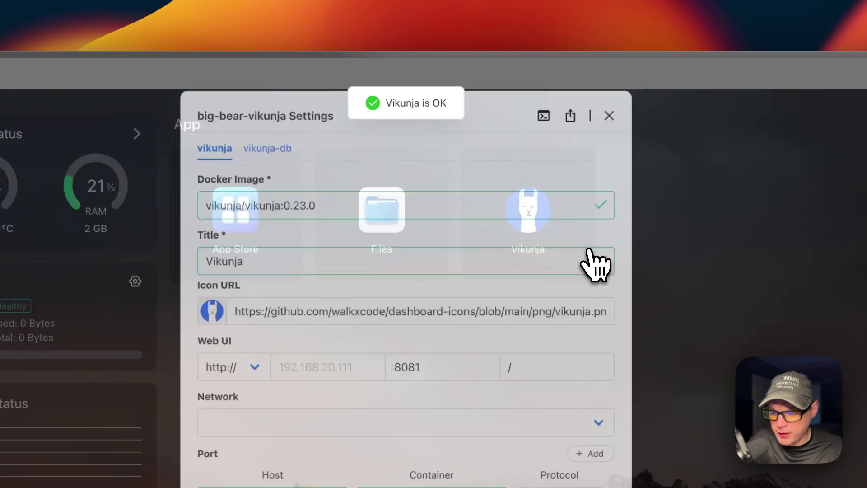
pyautogui.scroll(-10, 371, 420)
pyautogui.scroll(-5, 364, 198)
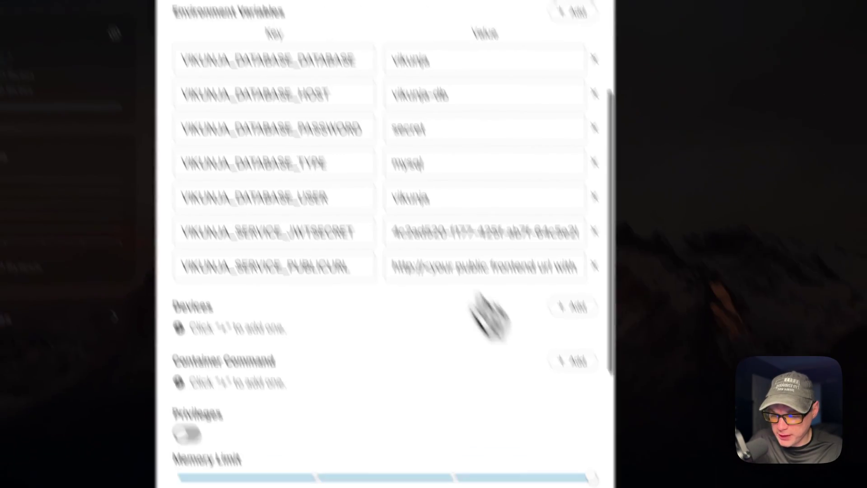
pyautogui.scroll(6, 357, 131)
pyautogui.click(289, 5)
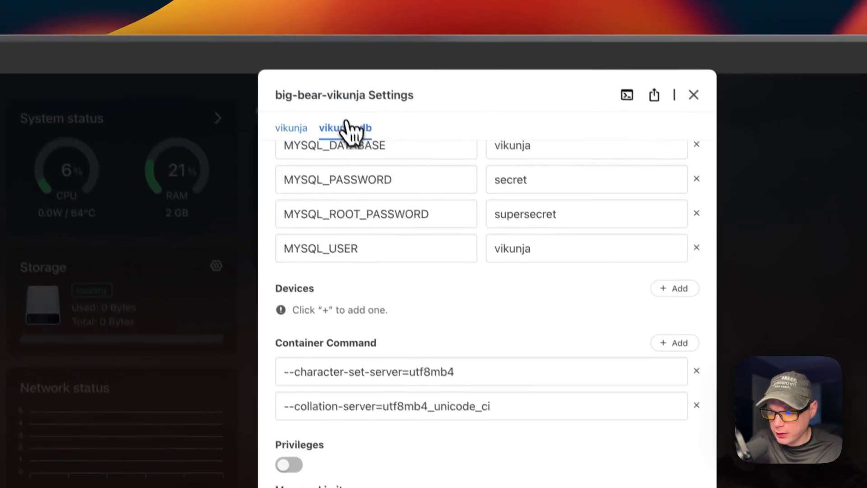
pyautogui.scroll(5, 429, 343)
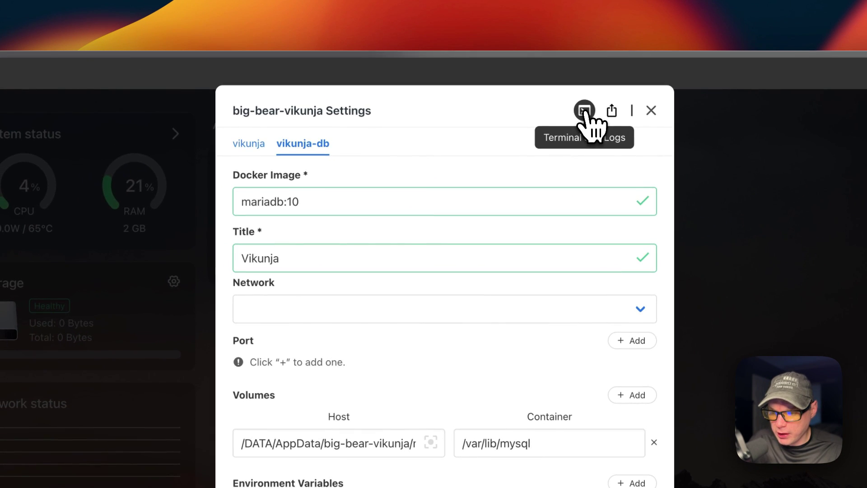
# Run ls in the vikunja-db terminal and review its logs.
pyautogui.click(584, 110)
pyautogui.write('ls')
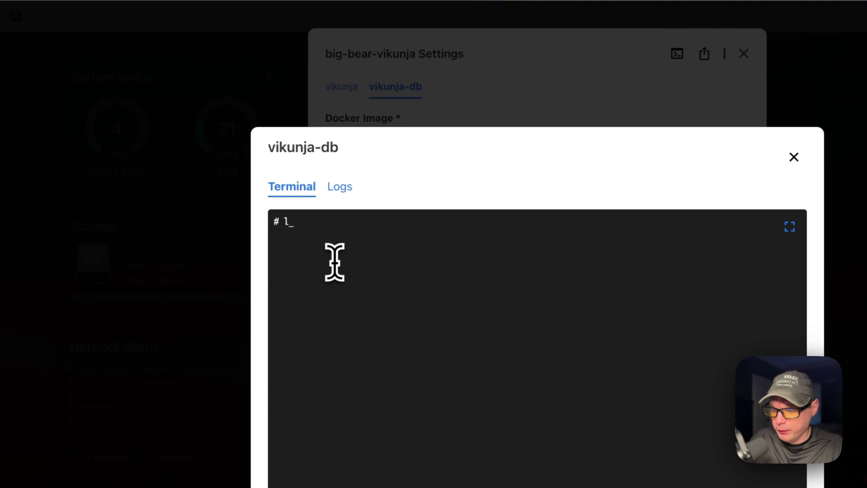
pyautogui.press('Return')
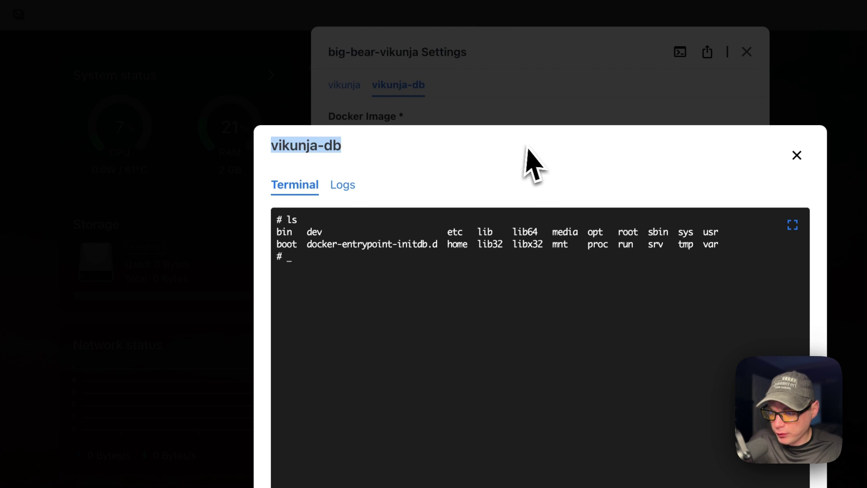
pyautogui.click(339, 189)
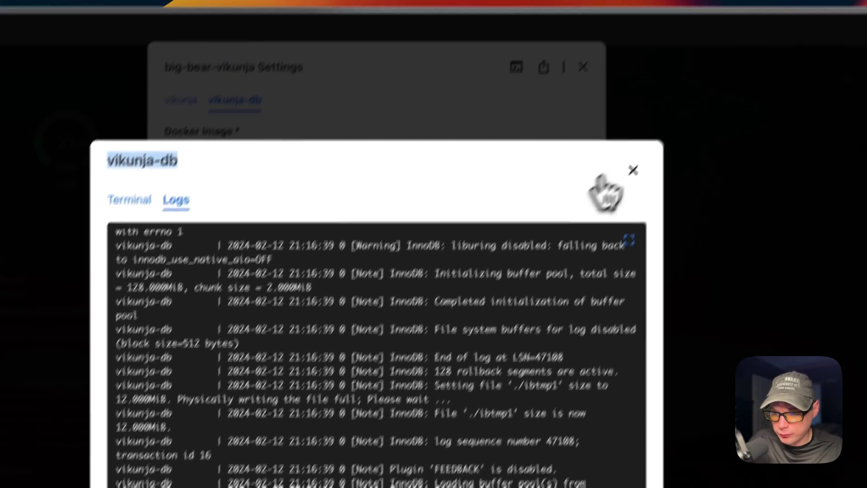
pyautogui.click(633, 170)
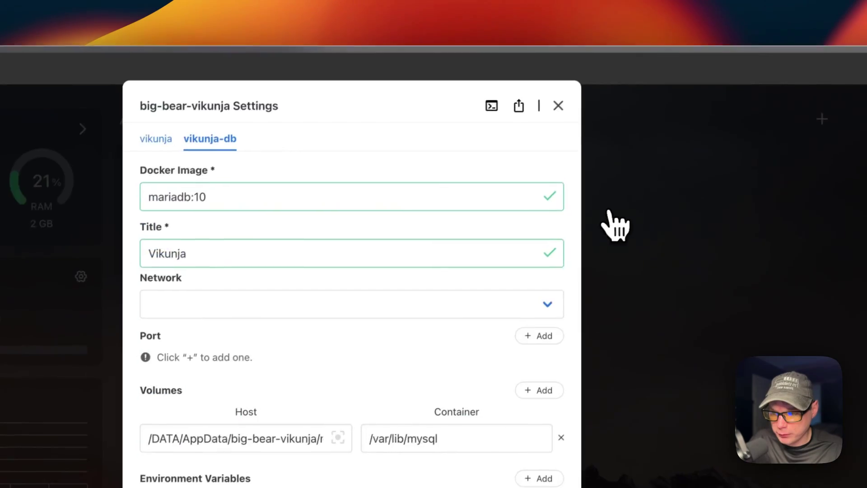
# Inspect the vikunja container's terminal and logs, then close the settings dialog.
pyautogui.click(180, 100)
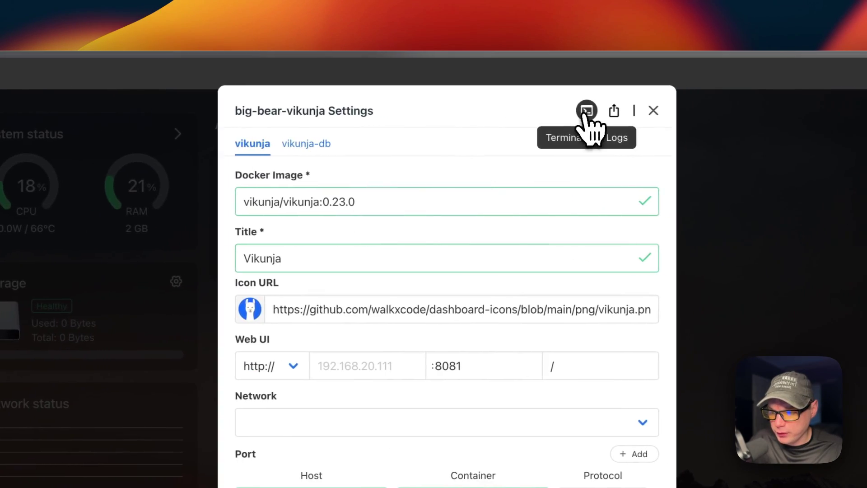
pyautogui.click(590, 113)
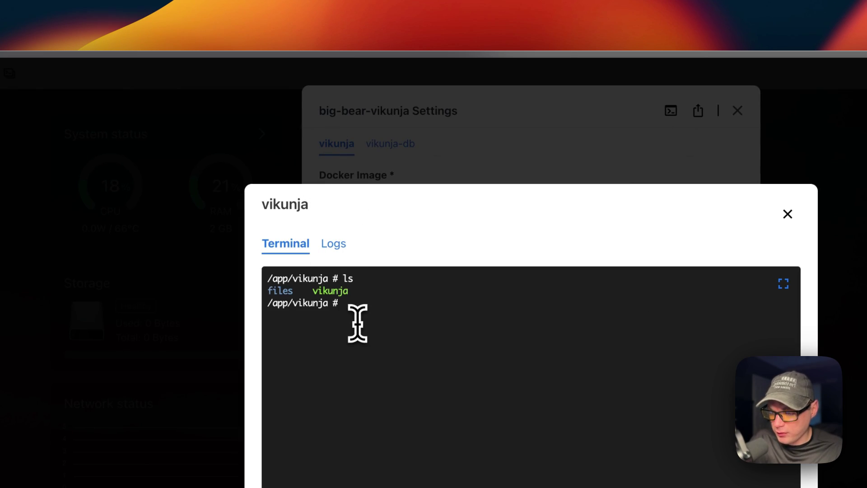
pyautogui.click(334, 244)
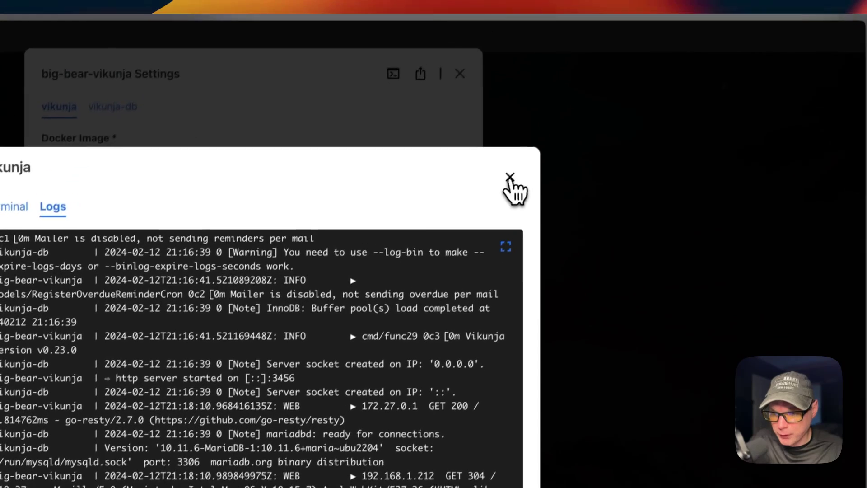
pyautogui.click(511, 184)
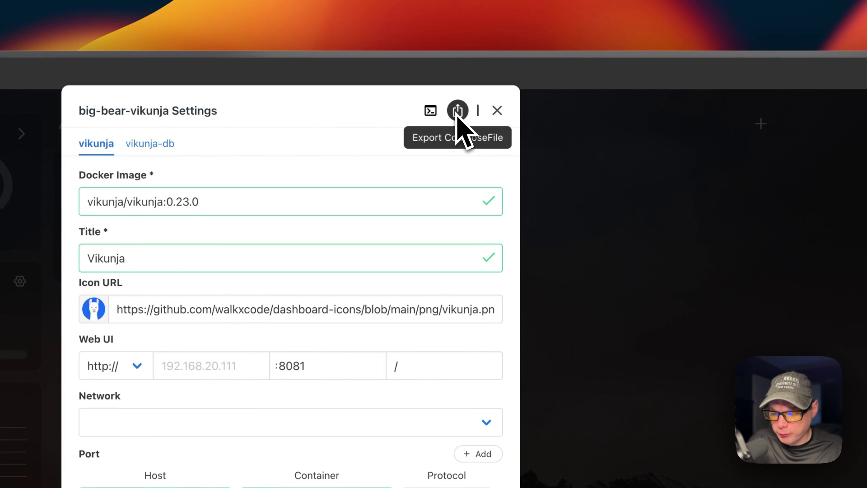
pyautogui.click(497, 110)
# Check Vikunja for updates and launch its login page at 192.168.20.111:8081.
pyautogui.click(466, 168)
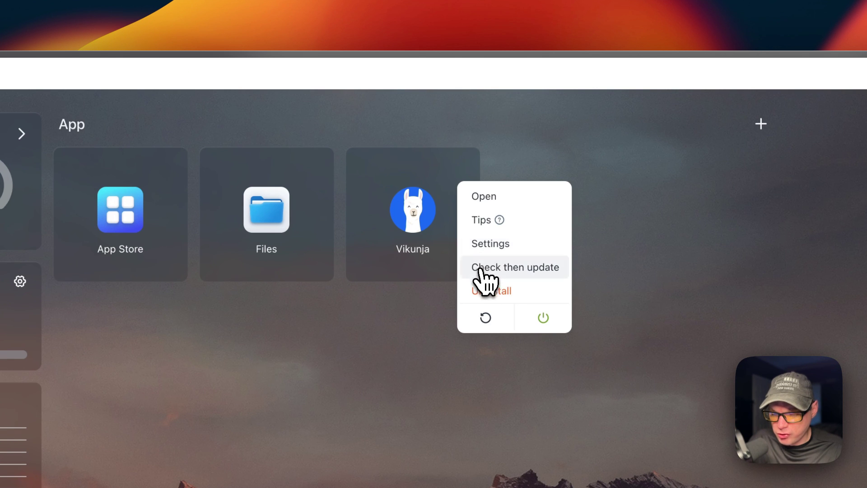
pyautogui.click(480, 270)
pyautogui.click(466, 168)
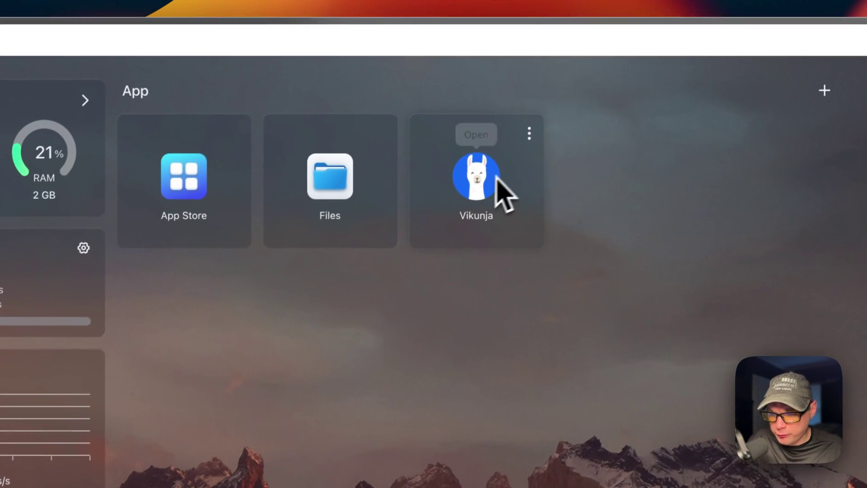
pyautogui.click(529, 133)
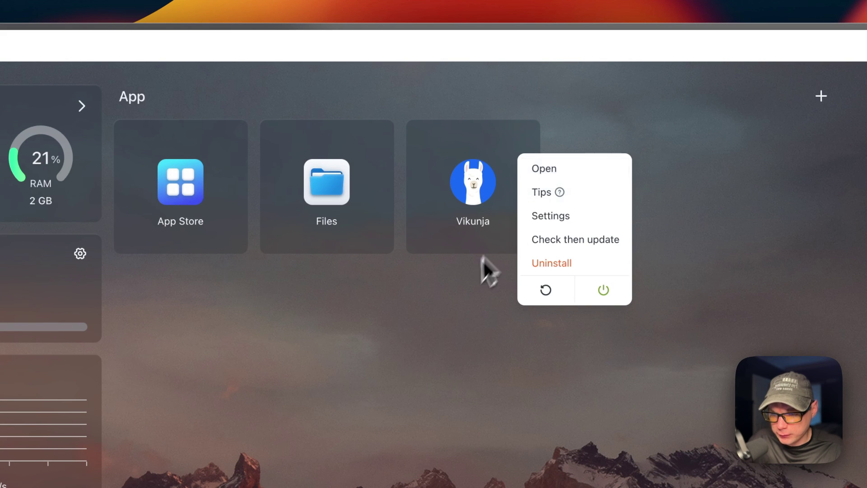
pyautogui.click(465, 213)
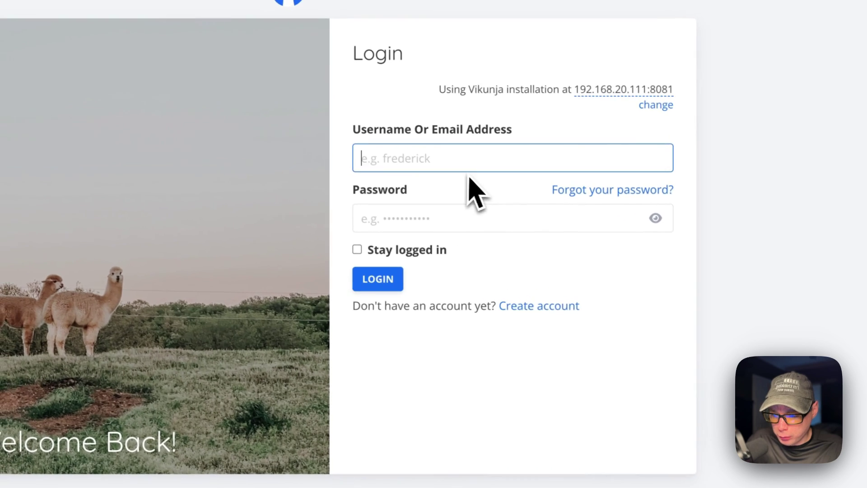
# Sign up for a new Vikunja account with a username, e-mail address and password.
pyautogui.click(522, 308)
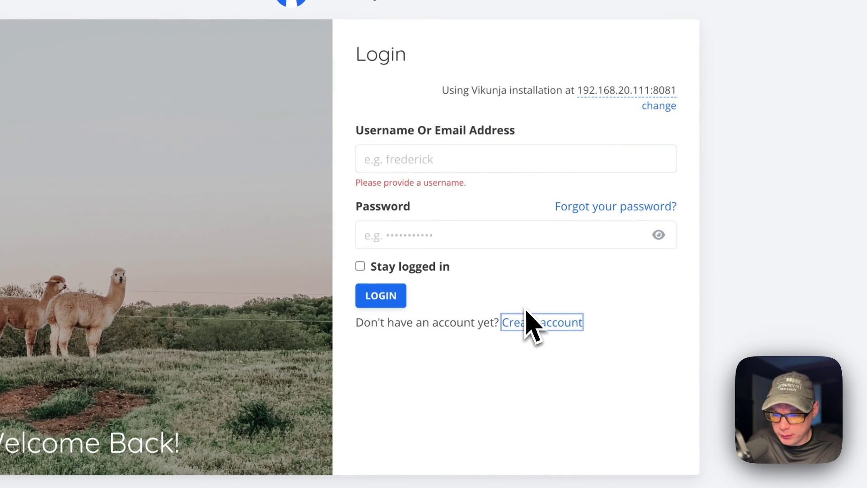
pyautogui.click(402, 161)
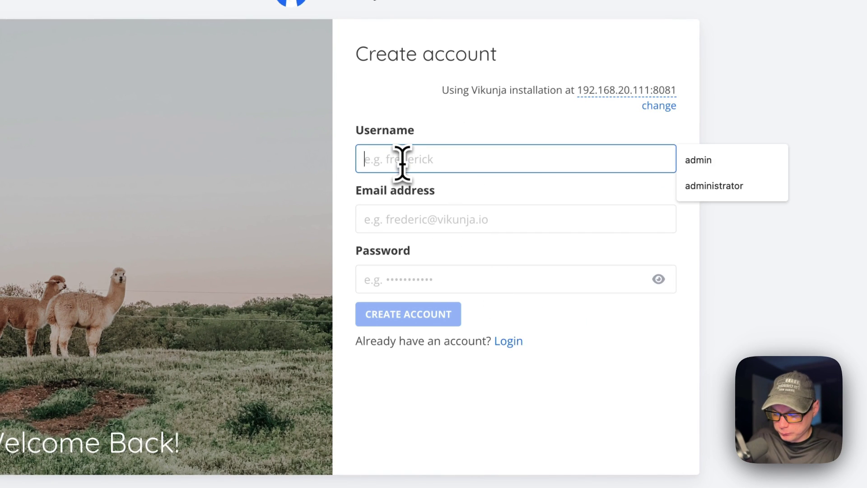
pyautogui.press('Tab')
pyautogui.write('a')
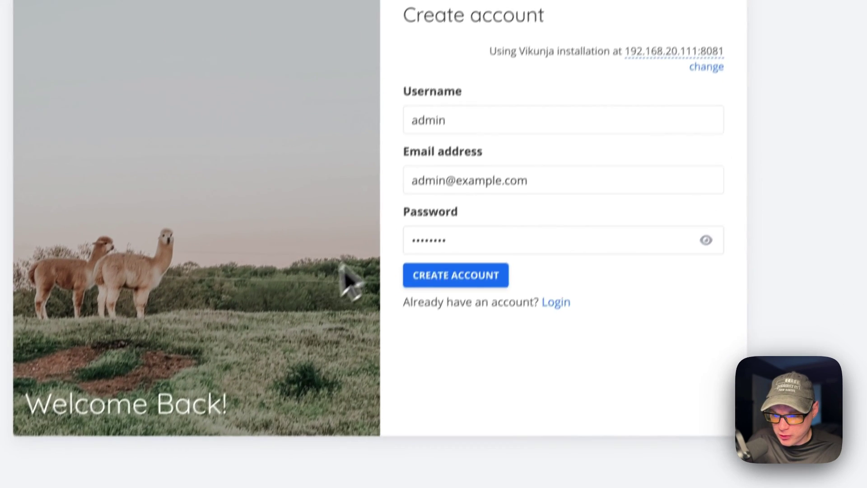
pyautogui.click(439, 235)
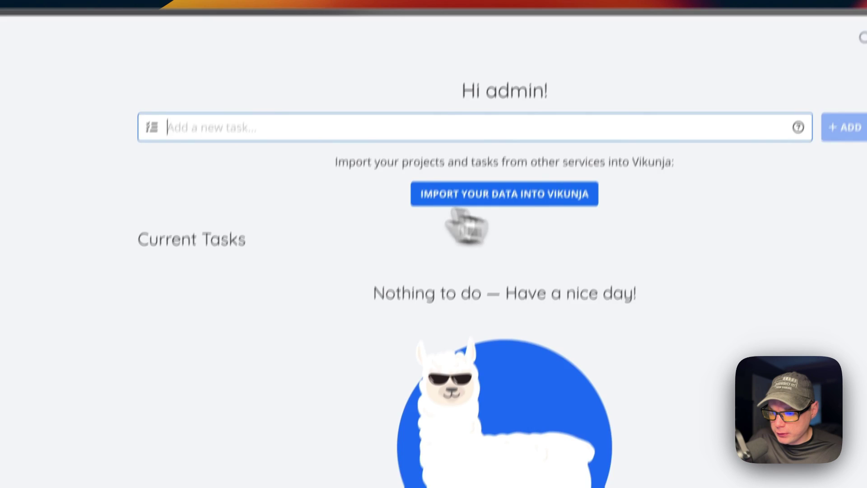
# Add tasks 'Testing' and 'Testing123', ticking Testing as done and starring it.
pyautogui.write('Testing')
pyautogui.press('Return')
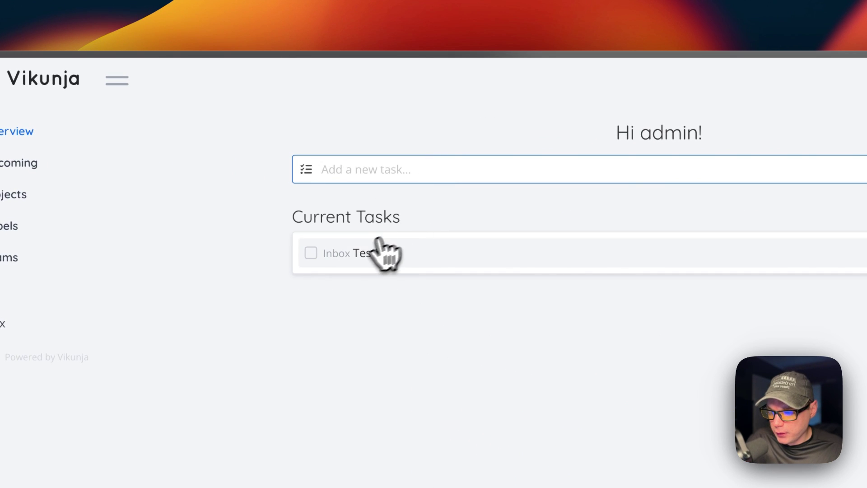
pyautogui.write('Testign')
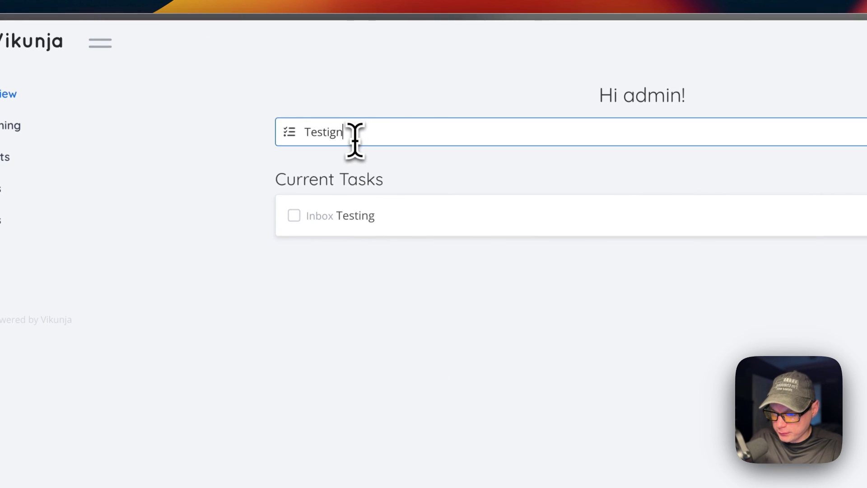
pyautogui.press('BackSpace')
pyautogui.press('BackSpace')
pyautogui.write('ng1')
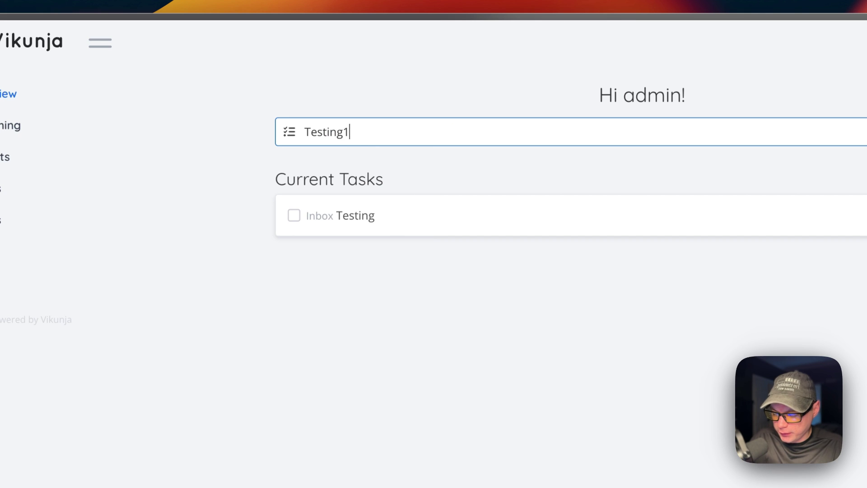
pyautogui.write('23')
pyautogui.press('Return')
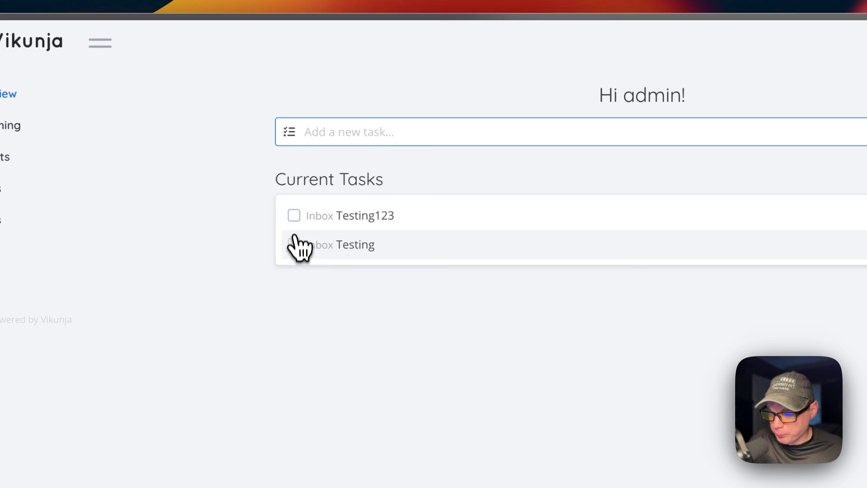
pyautogui.click(294, 244)
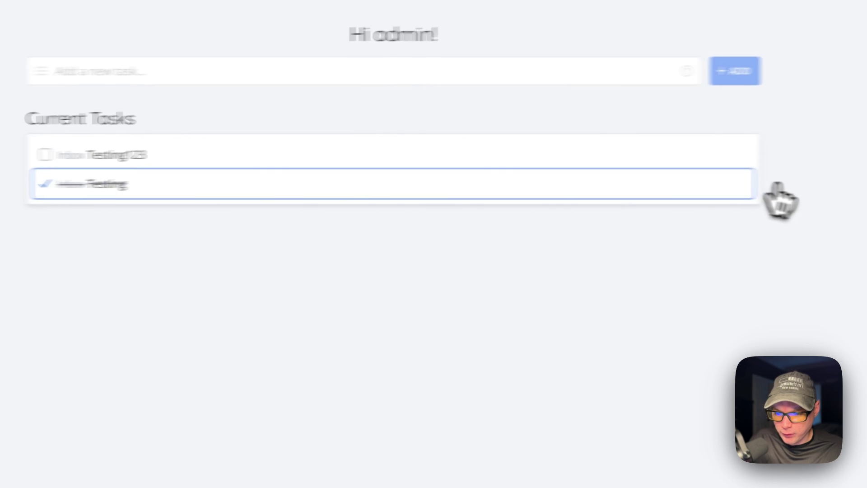
pyautogui.click(658, 187)
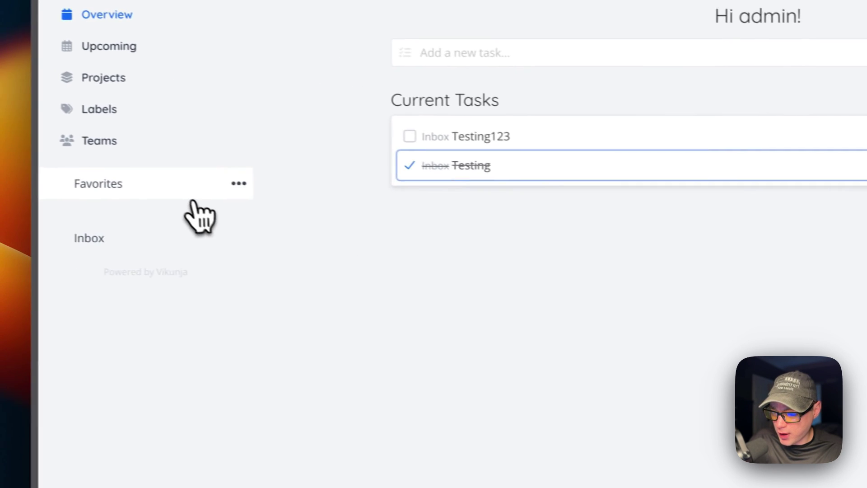
# Star Testing123, confirm it under Favorites, then open the Inbox project.
pyautogui.click(140, 210)
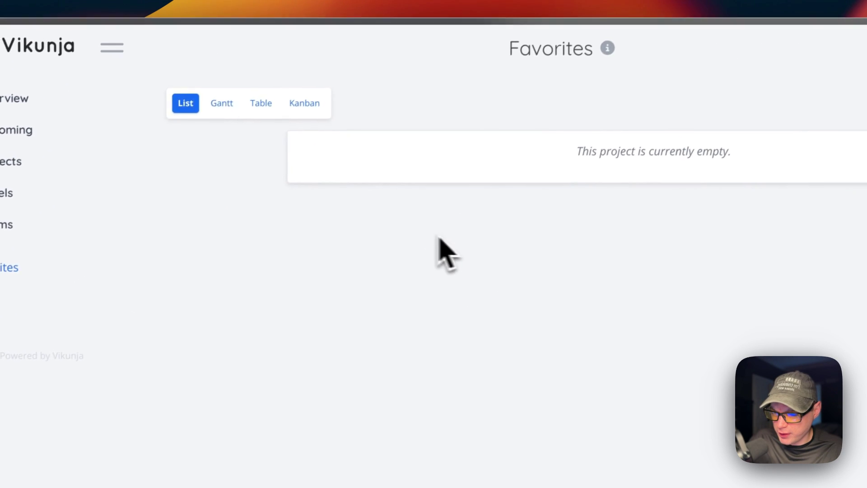
pyautogui.click(67, 74)
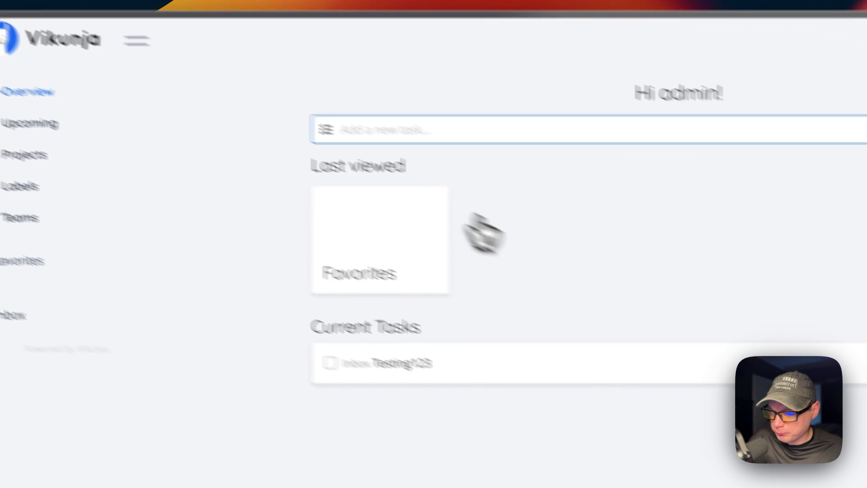
pyautogui.click(731, 266)
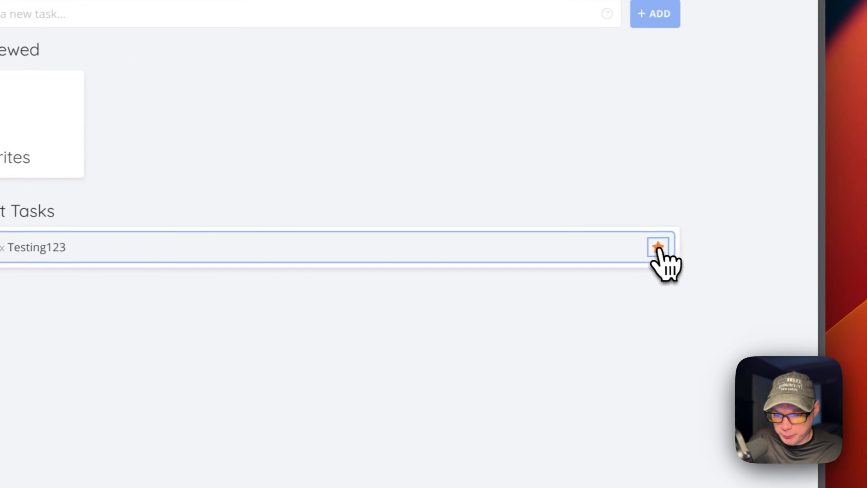
pyautogui.click(117, 252)
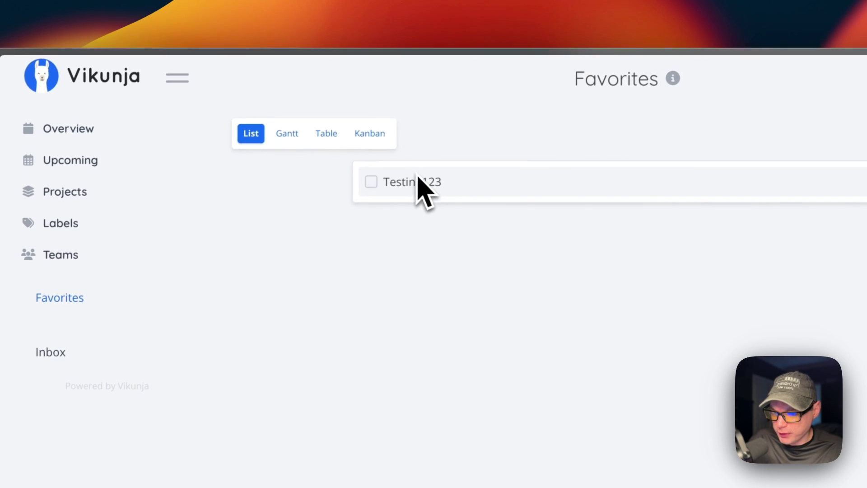
pyautogui.click(86, 132)
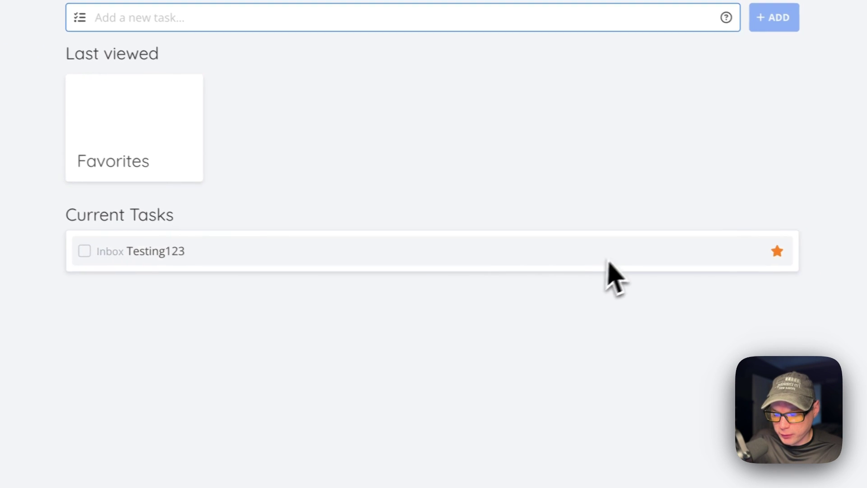
pyautogui.click(122, 222)
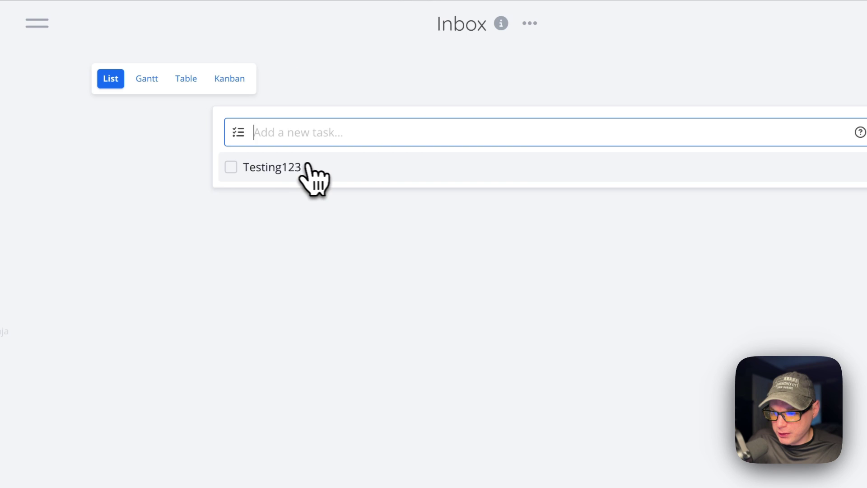
# Add a new Inbox task '123' and try reordering it among the tasks.
pyautogui.moveTo(866, 165); pyautogui.dragTo(866, 177)
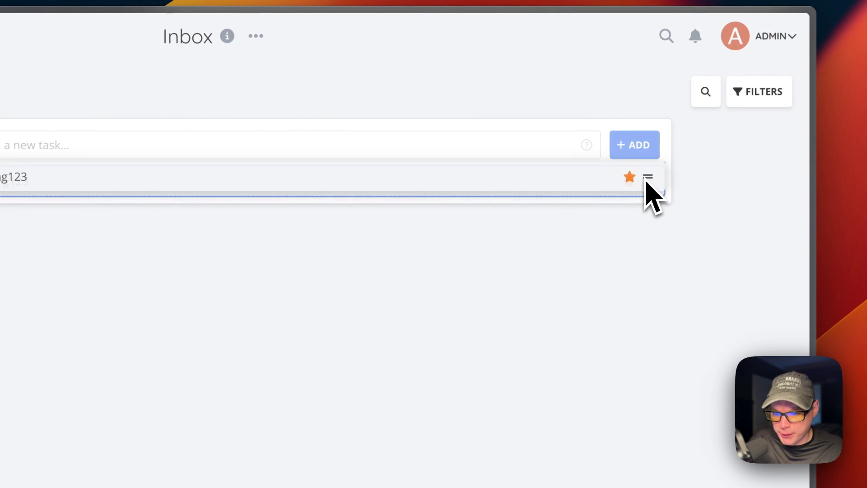
pyautogui.moveTo(648, 177); pyautogui.dragTo(648, 178)
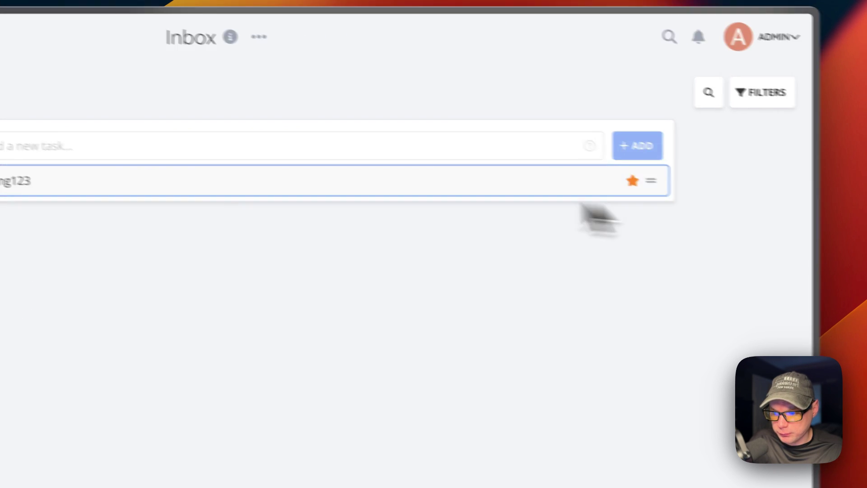
pyautogui.click(120, 147)
pyautogui.write('123')
pyautogui.press('Return')
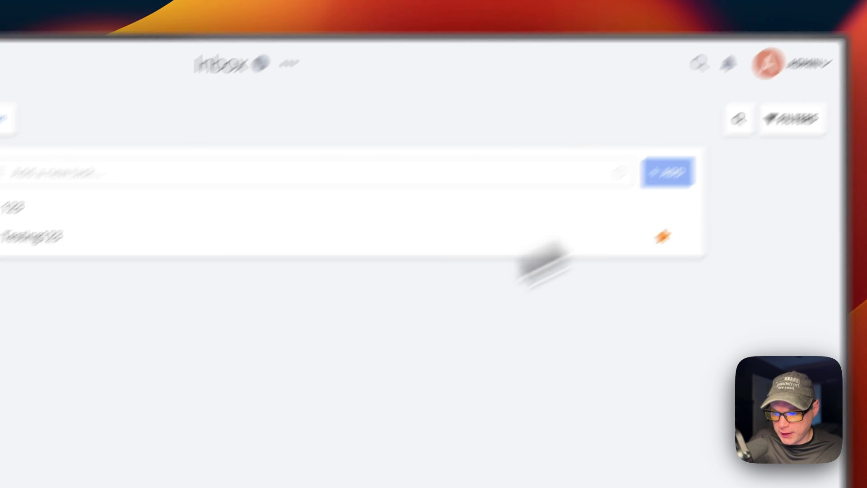
pyautogui.moveTo(716, 224); pyautogui.dragTo(719, 265)
pyautogui.moveTo(653, 266); pyautogui.dragTo(650, 248)
# Try a task search for '1' and the filters, then show the Inbox as a Gantt chart.
pyautogui.click(705, 136)
pyautogui.click(565, 140)
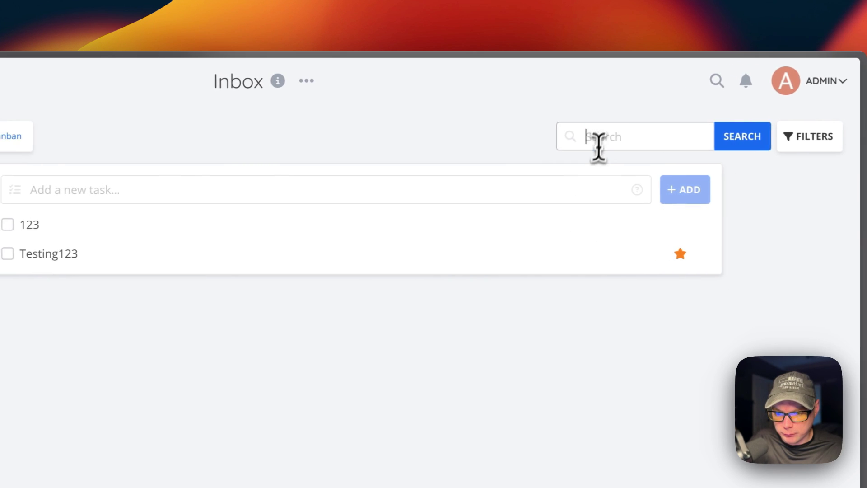
pyautogui.write('123')
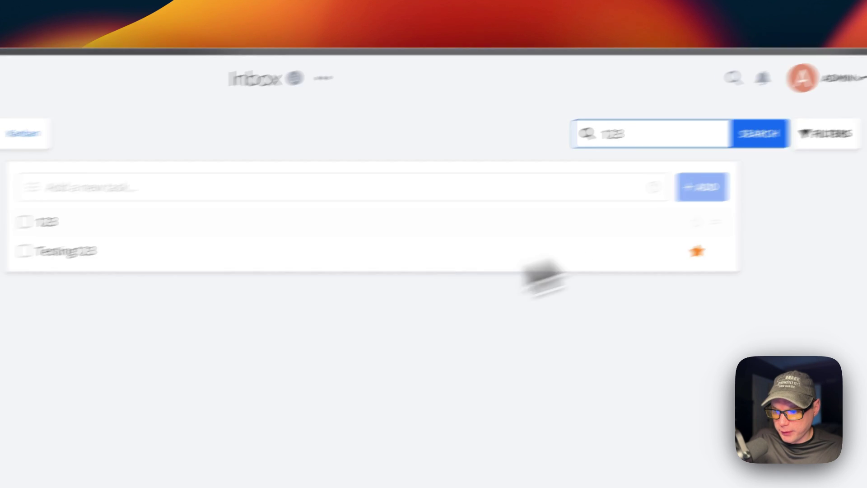
pyautogui.click(662, 166)
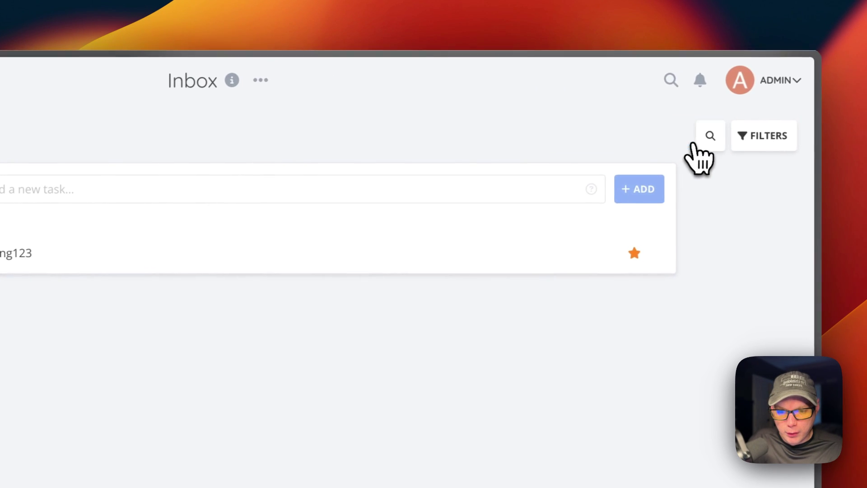
pyautogui.click(776, 144)
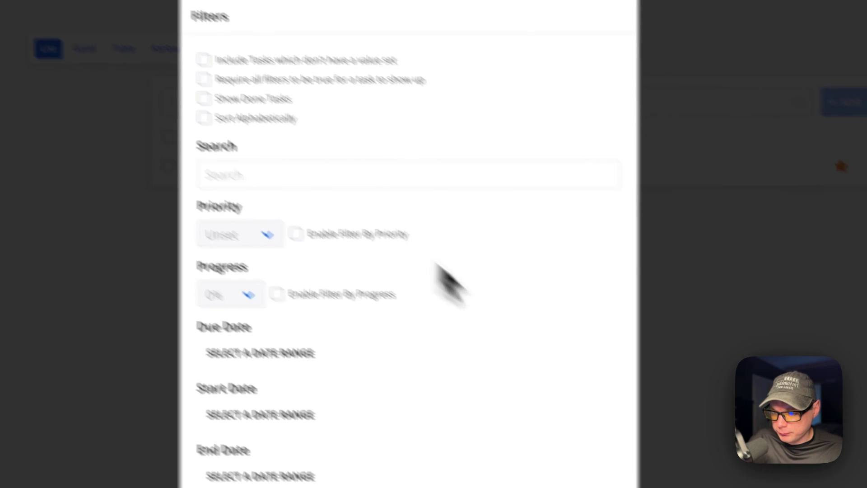
pyautogui.click(655, 332)
pyautogui.click(189, 118)
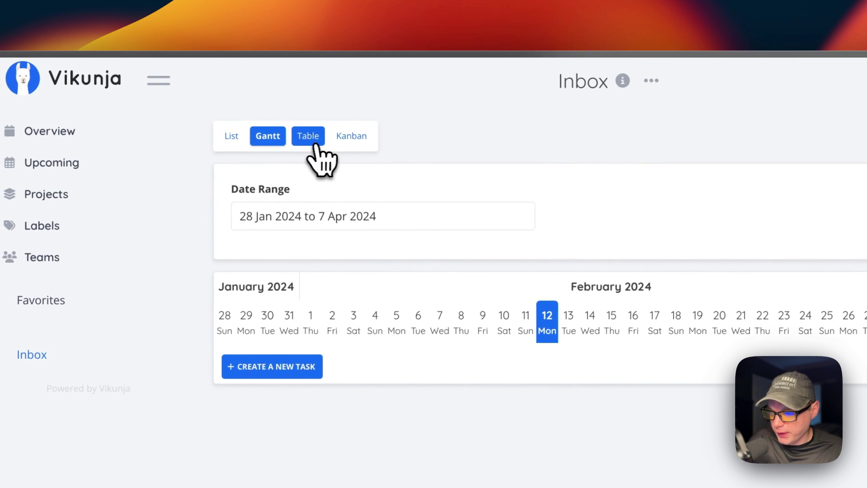
# View the Inbox as a table, then on Kanban move Testing and Testing123 into Bucket 1.
pyautogui.click(307, 136)
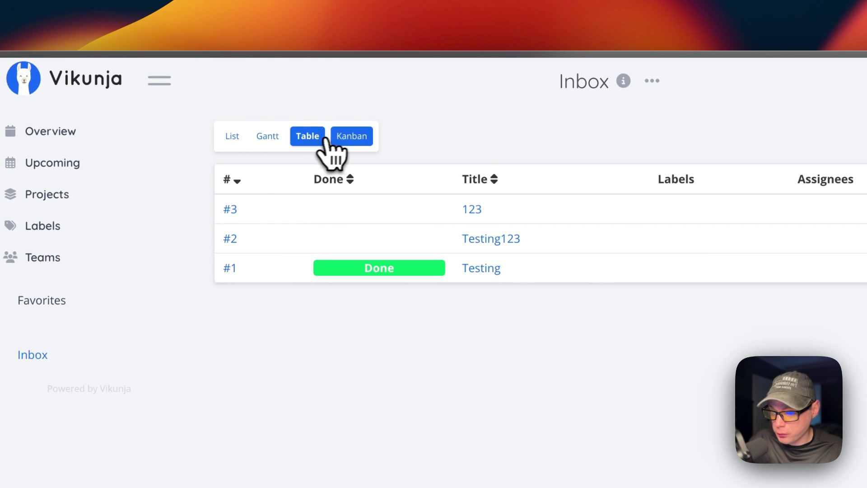
pyautogui.click(350, 136)
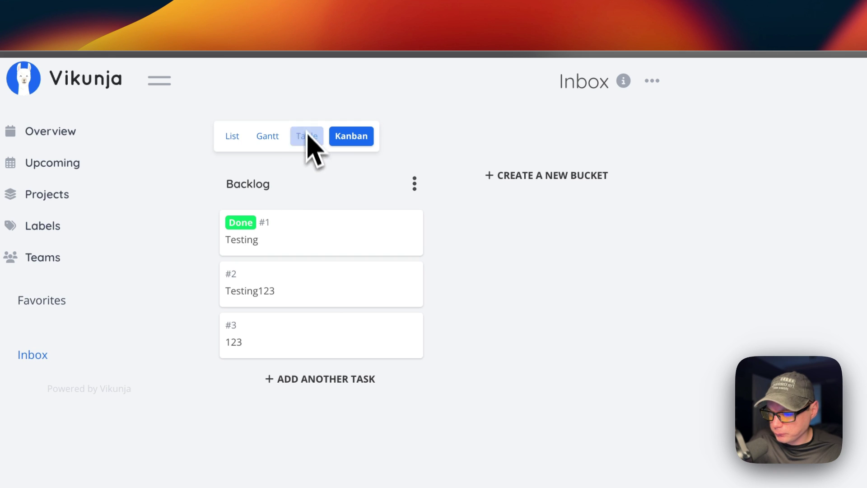
pyautogui.moveTo(297, 235); pyautogui.dragTo(417, 225)
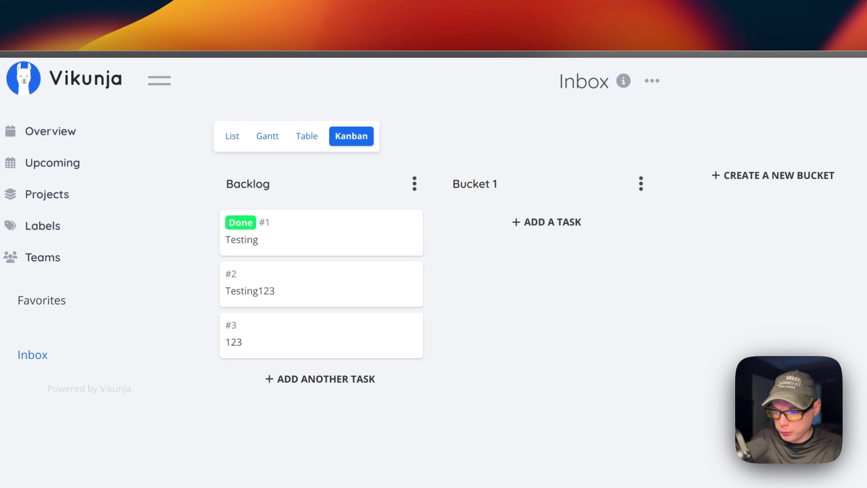
pyautogui.moveTo(295, 251); pyautogui.dragTo(529, 223)
pyautogui.moveTo(352, 246); pyautogui.dragTo(521, 275)
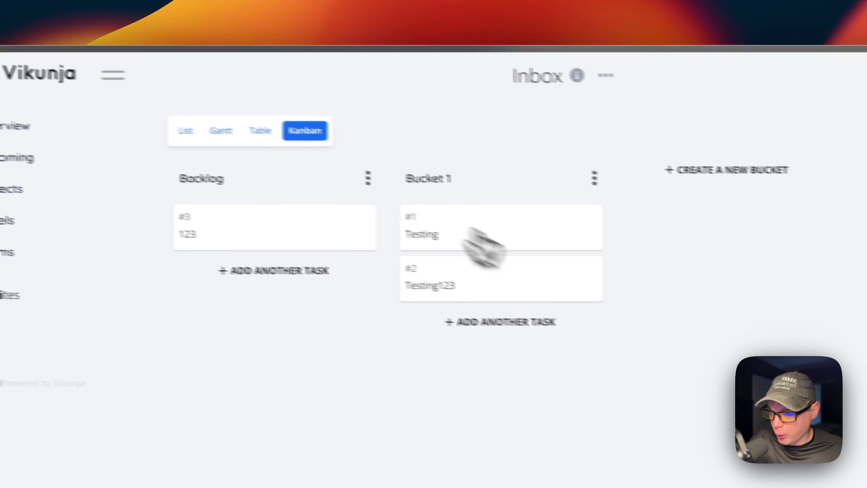
# Browse the Overview, Upcoming, Projects, Labels and Teams pages.
pyautogui.click(118, 137)
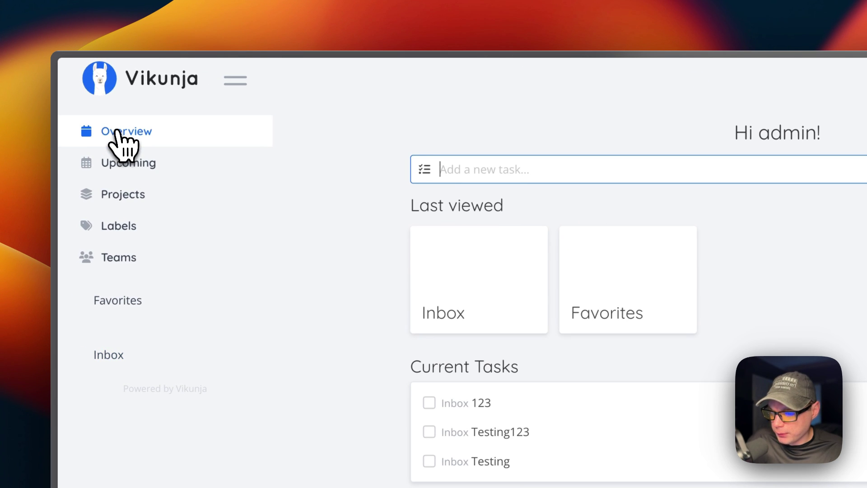
pyautogui.click(156, 162)
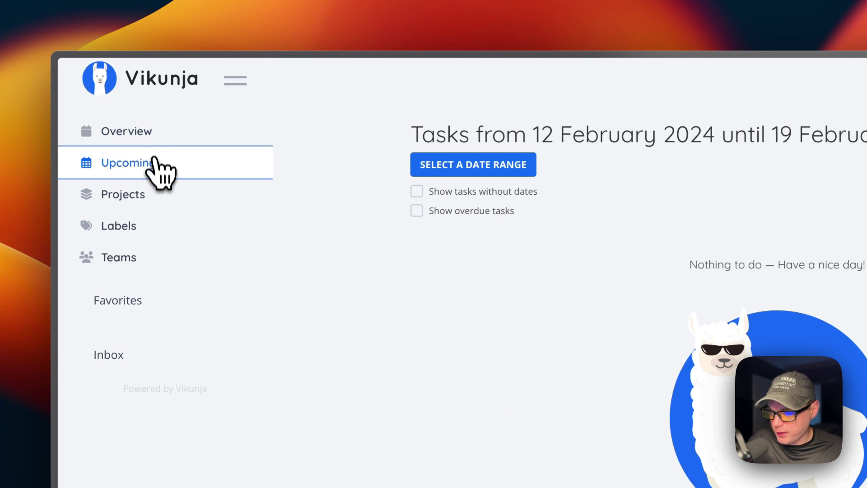
pyautogui.click(145, 199)
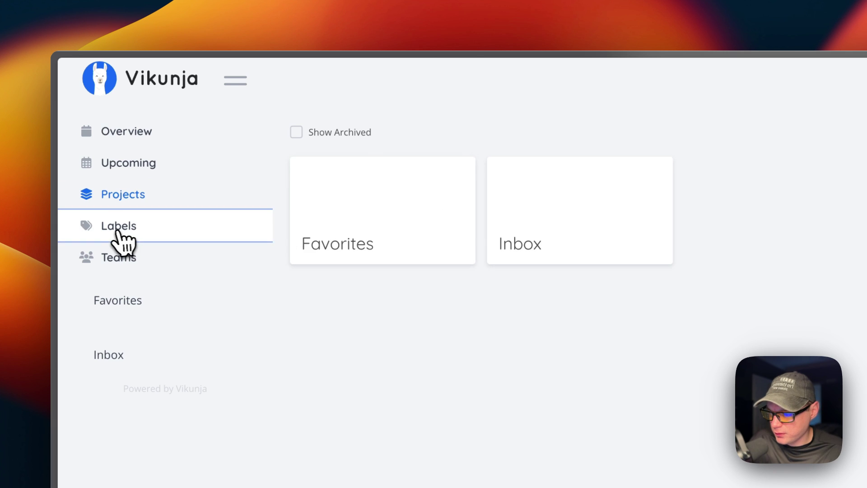
pyautogui.click(118, 231)
pyautogui.click(145, 258)
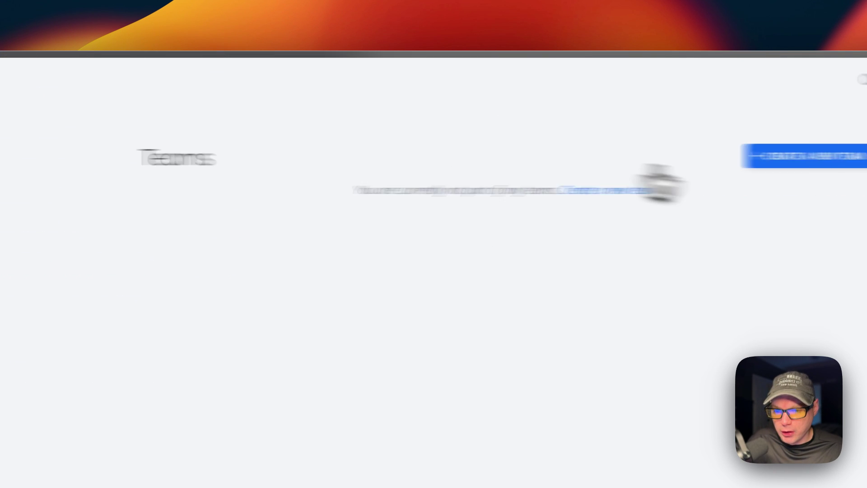
# Open and dismiss the search palette, check notifications, and go to account settings.
pyautogui.click(862, 81)
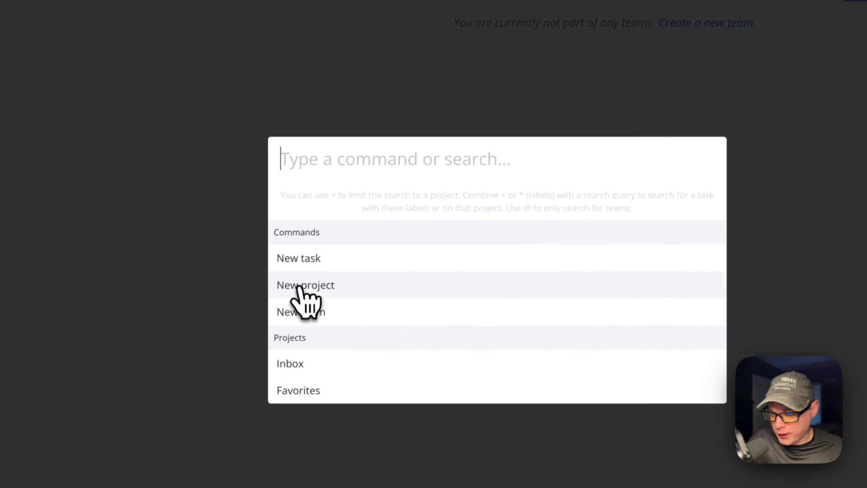
pyautogui.click(790, 193)
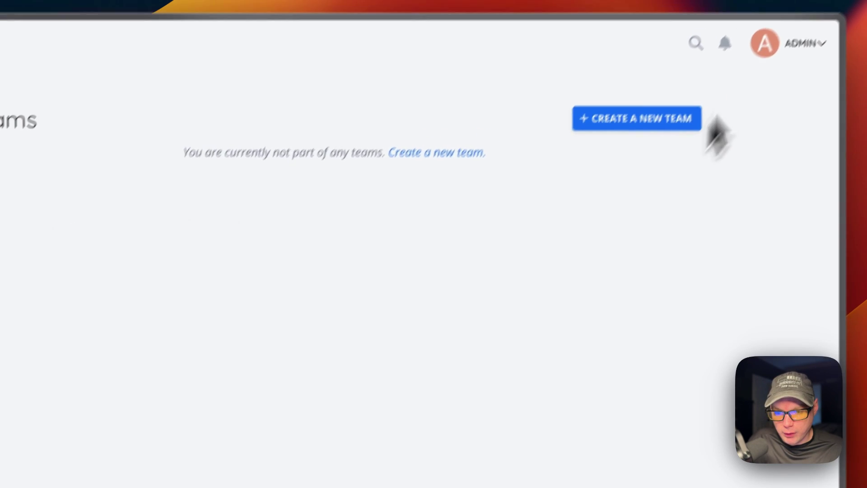
pyautogui.click(728, 46)
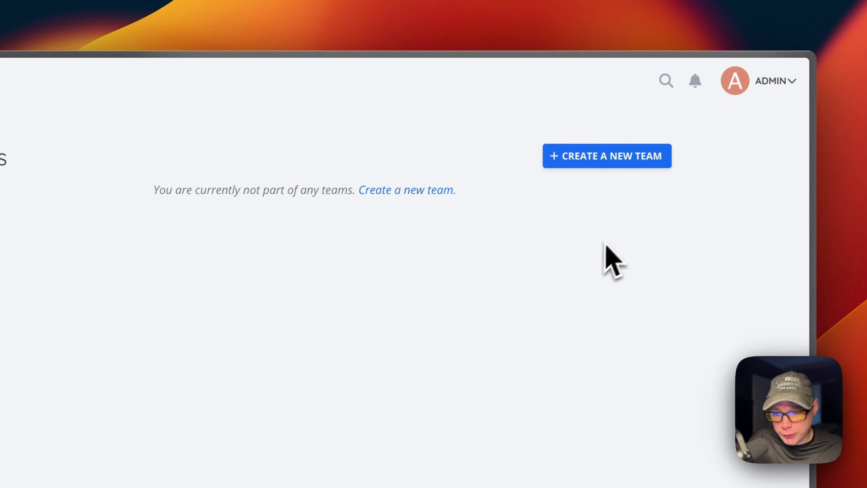
pyautogui.click(749, 83)
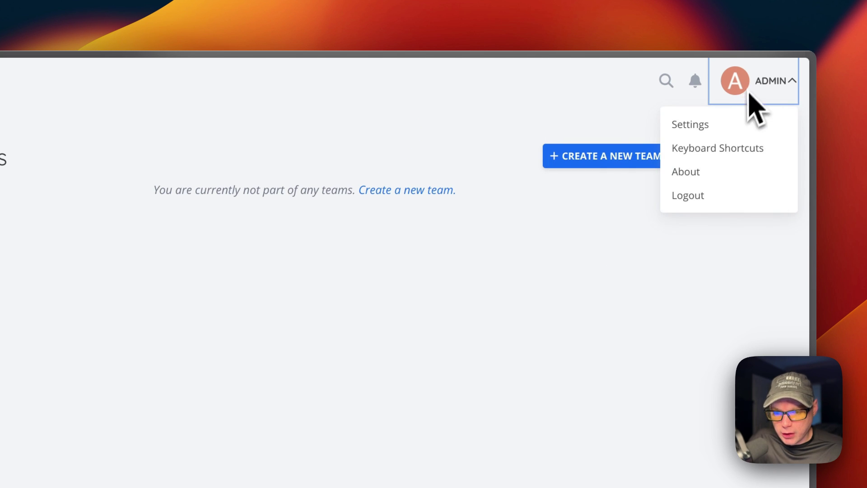
pyautogui.click(703, 127)
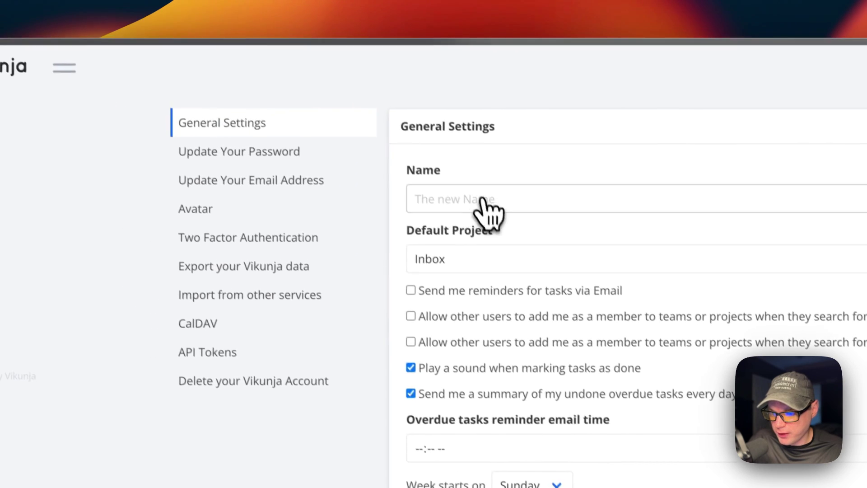
# Tour each settings section, from password and e-mail to API tokens and account deletion, then return to Overview.
pyautogui.click(267, 160)
pyautogui.click(305, 177)
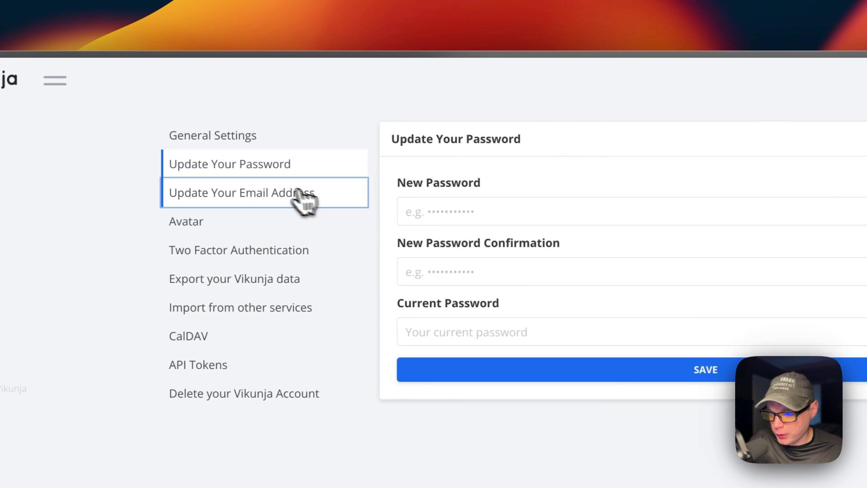
pyautogui.click(292, 226)
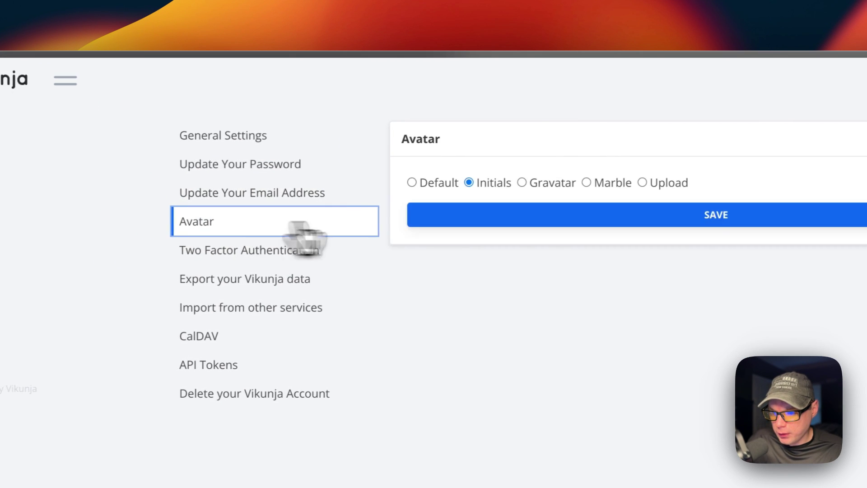
pyautogui.click(262, 250)
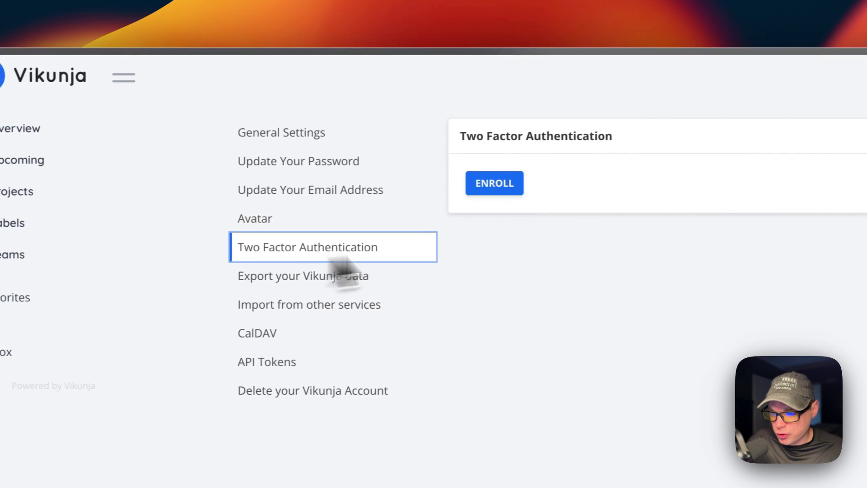
pyautogui.click(350, 283)
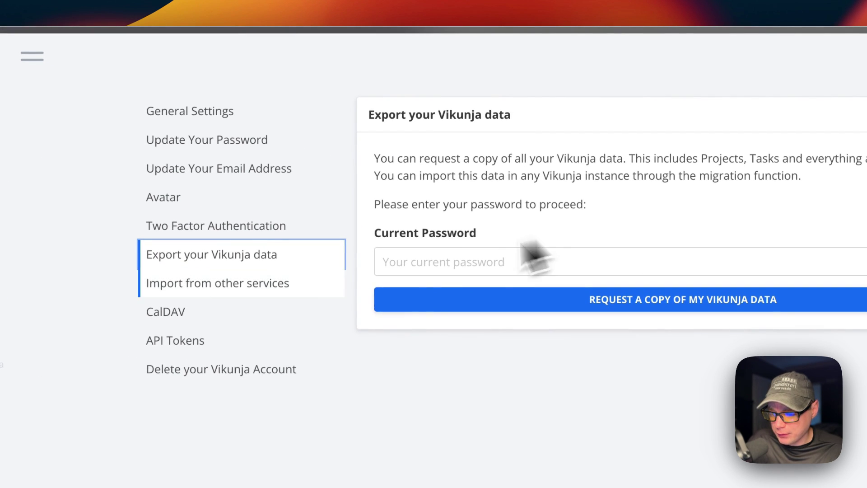
pyautogui.click(254, 283)
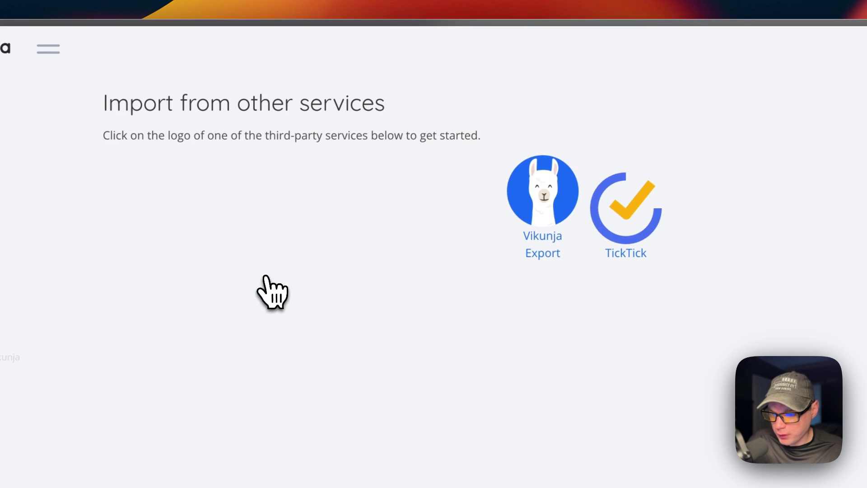
pyautogui.press('super+bracketleft')
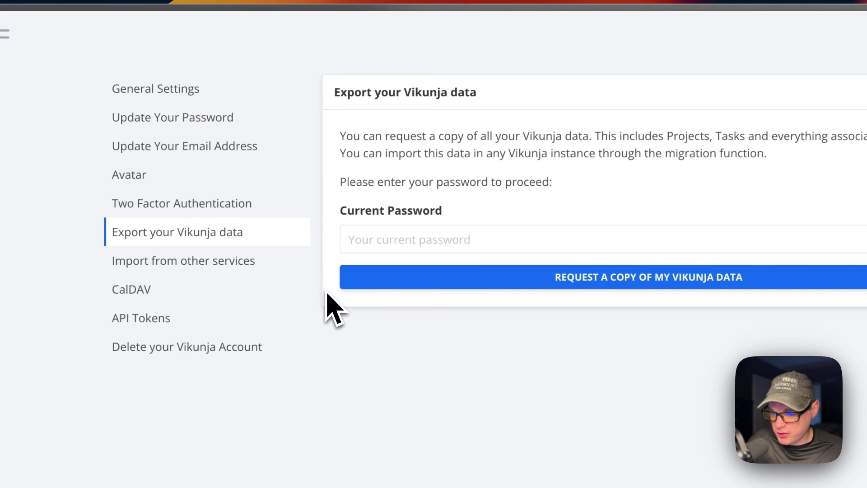
pyautogui.click(267, 284)
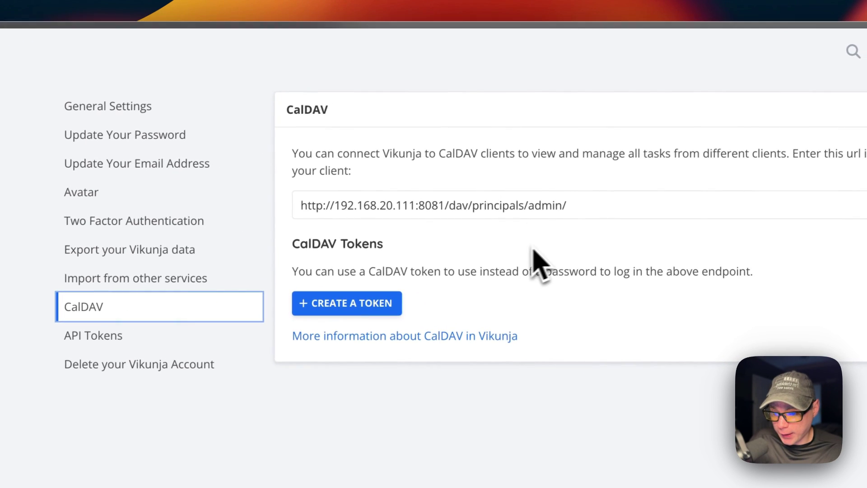
pyautogui.click(214, 336)
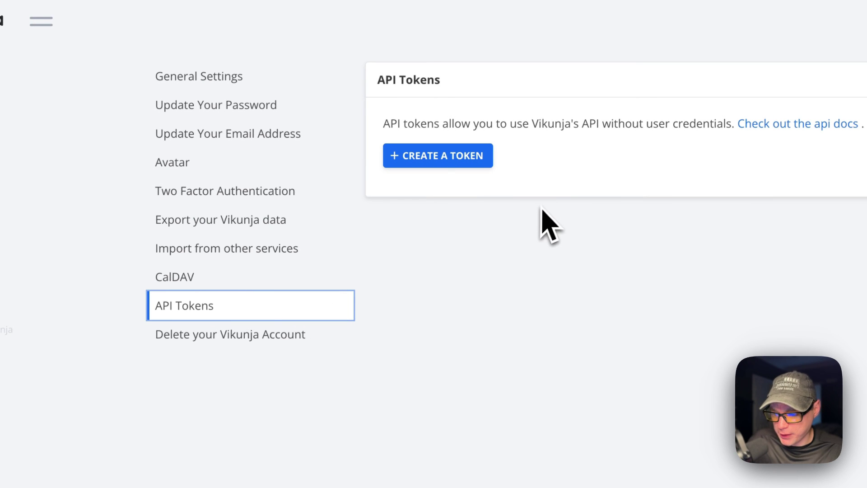
pyautogui.click(271, 335)
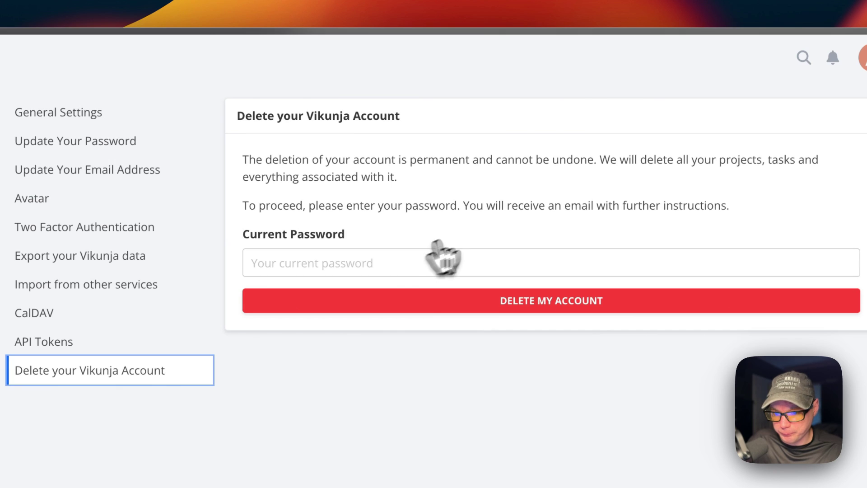
pyautogui.click(145, 87)
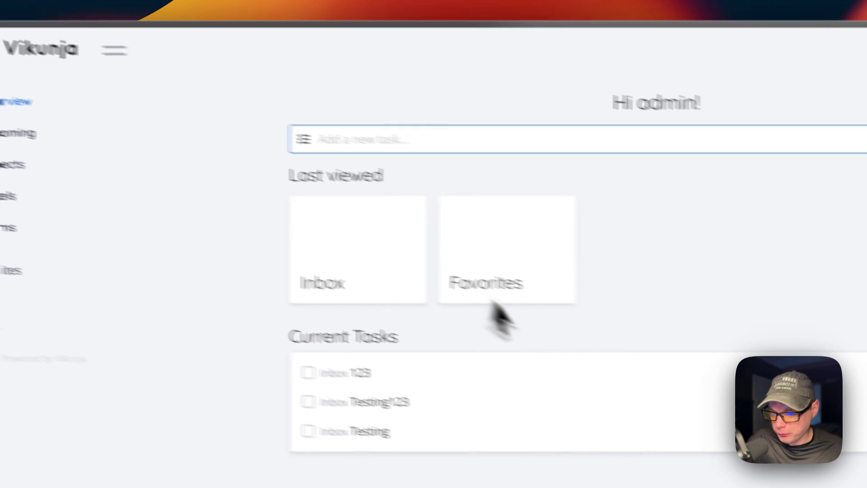